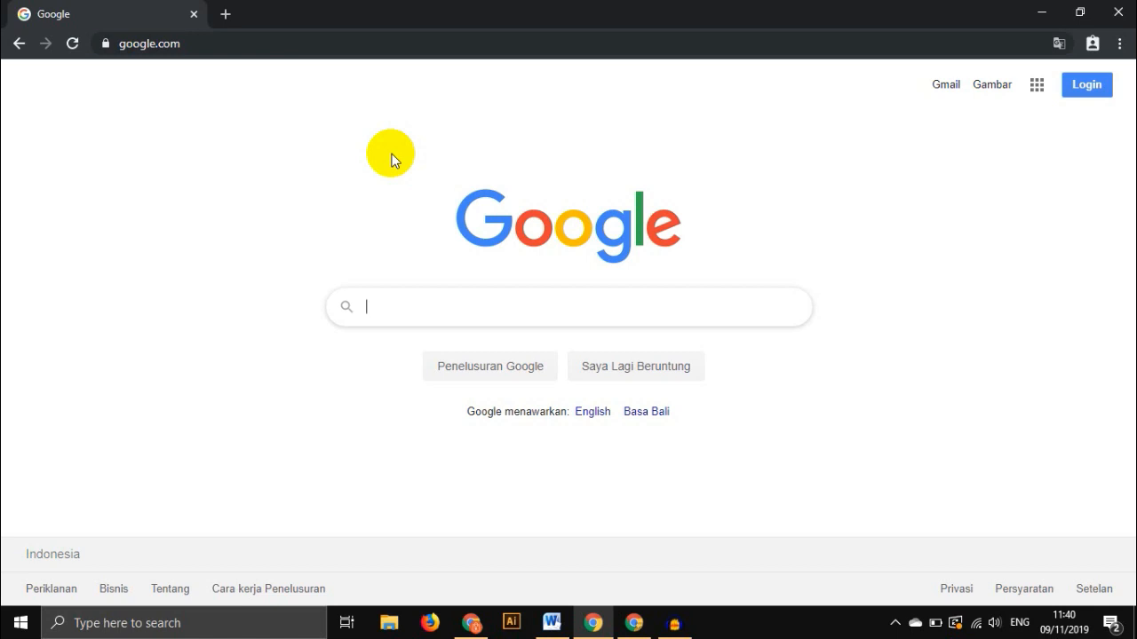
- Search Google for "aurora 3d presentation"
text(aurora)
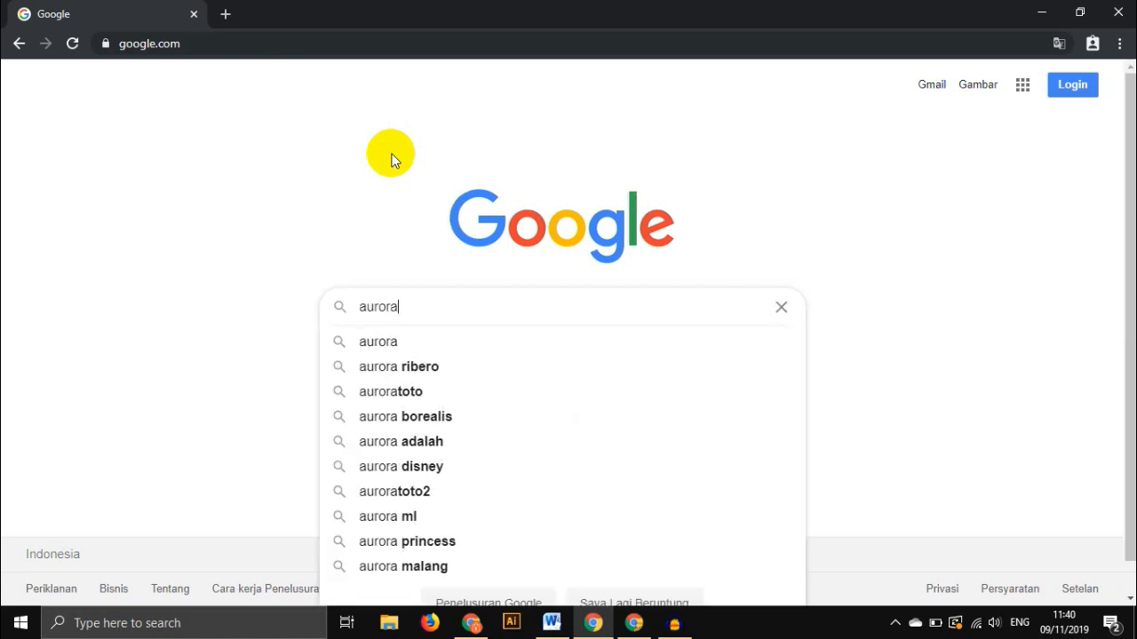
text( 3d pre)
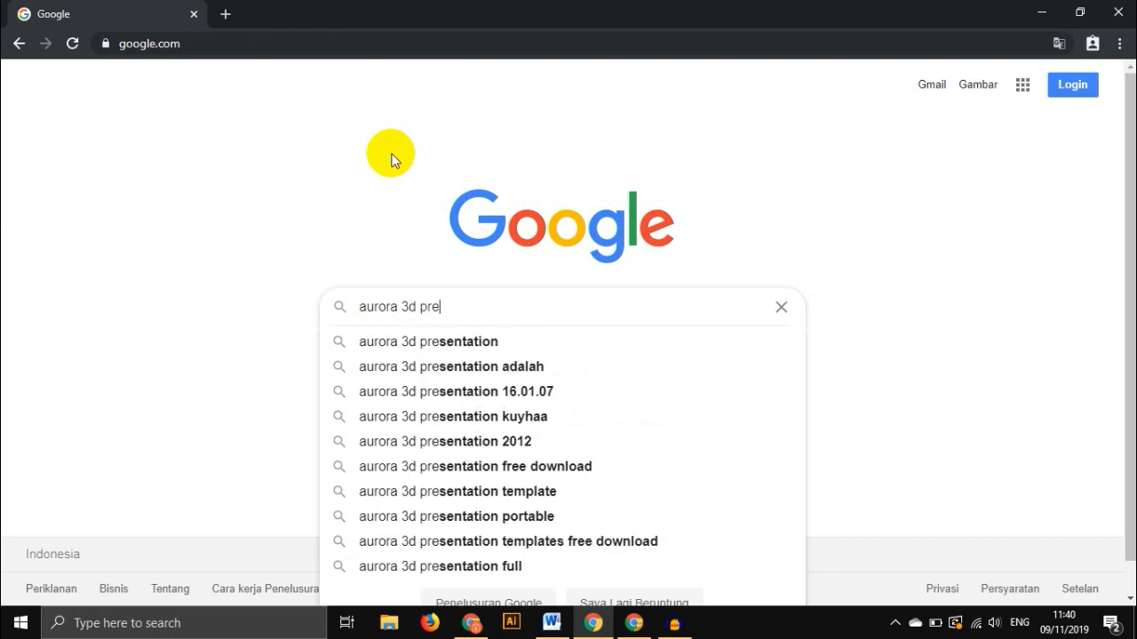
text(sentation)
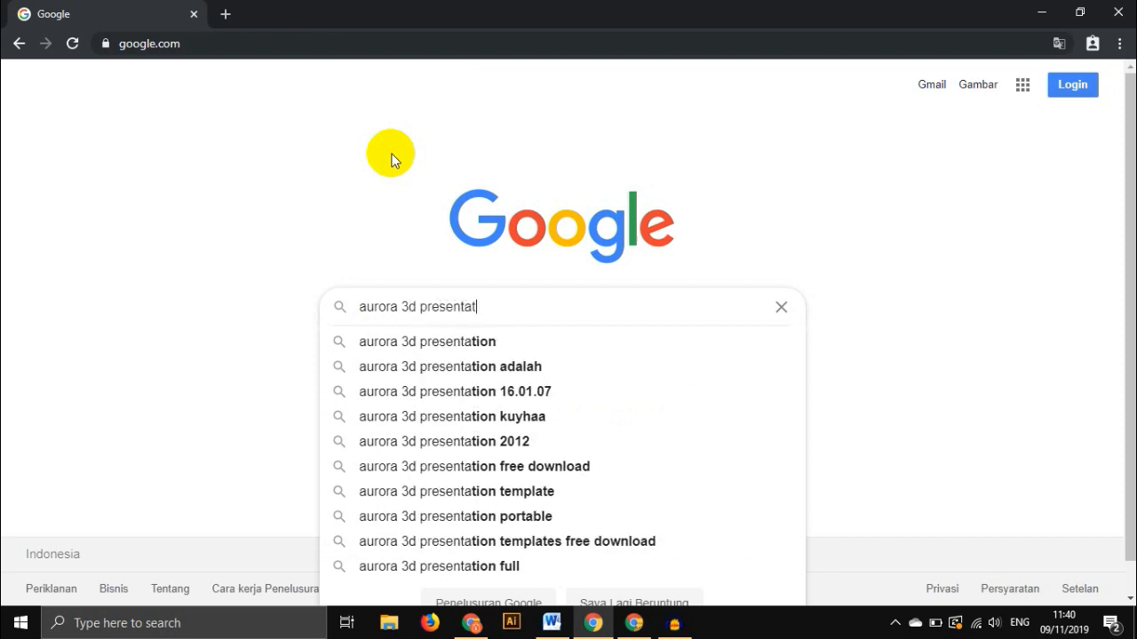
key(Return)
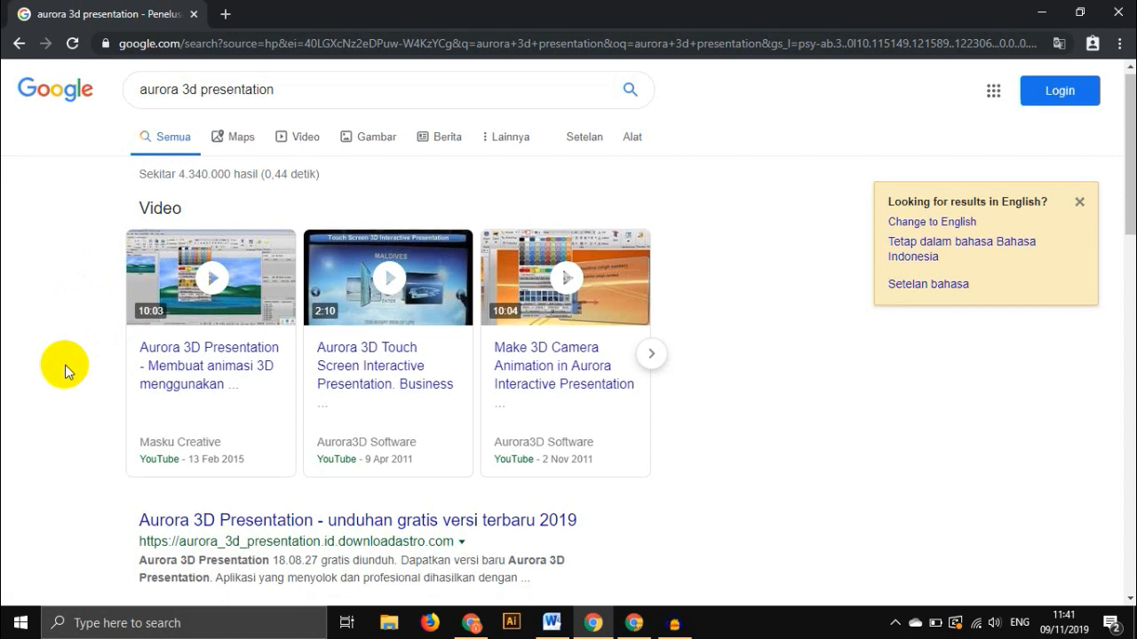
- Open the Aurora3D Software result from presentation-3d.com in a new tab and switch to it
scroll(64, 371, down, 3)
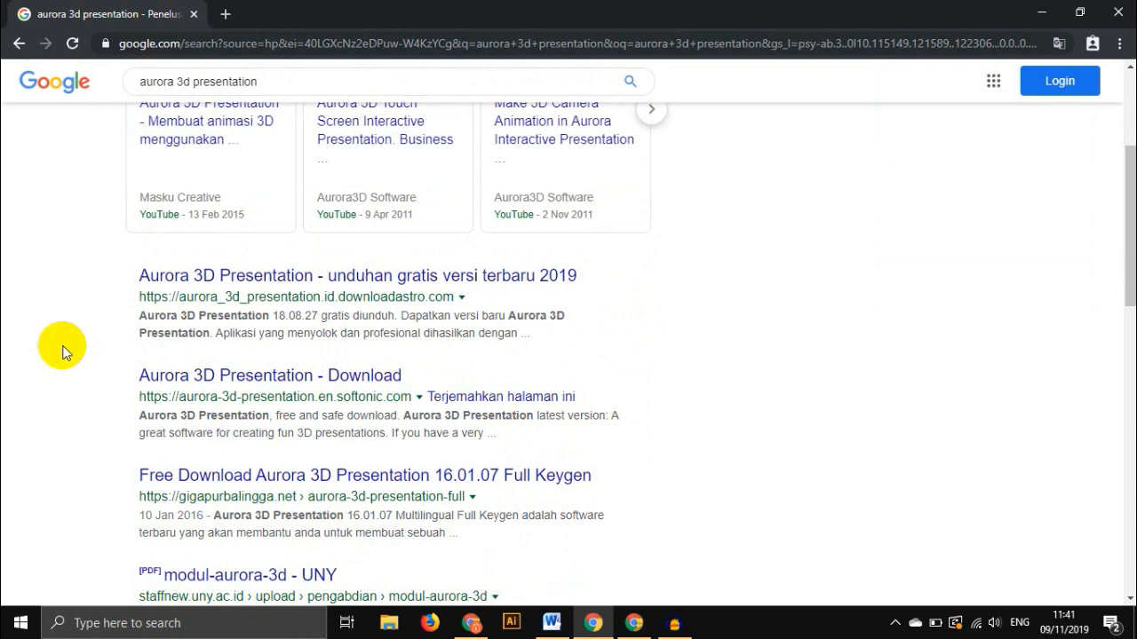
scroll(287, 322, down, 4)
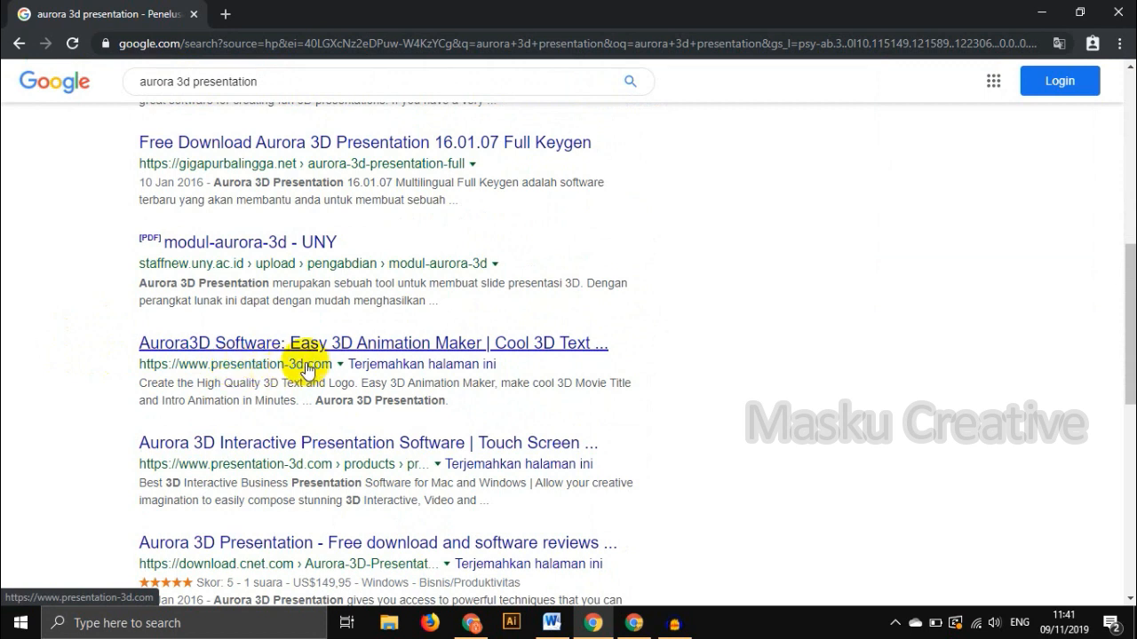
right_click(257, 351)
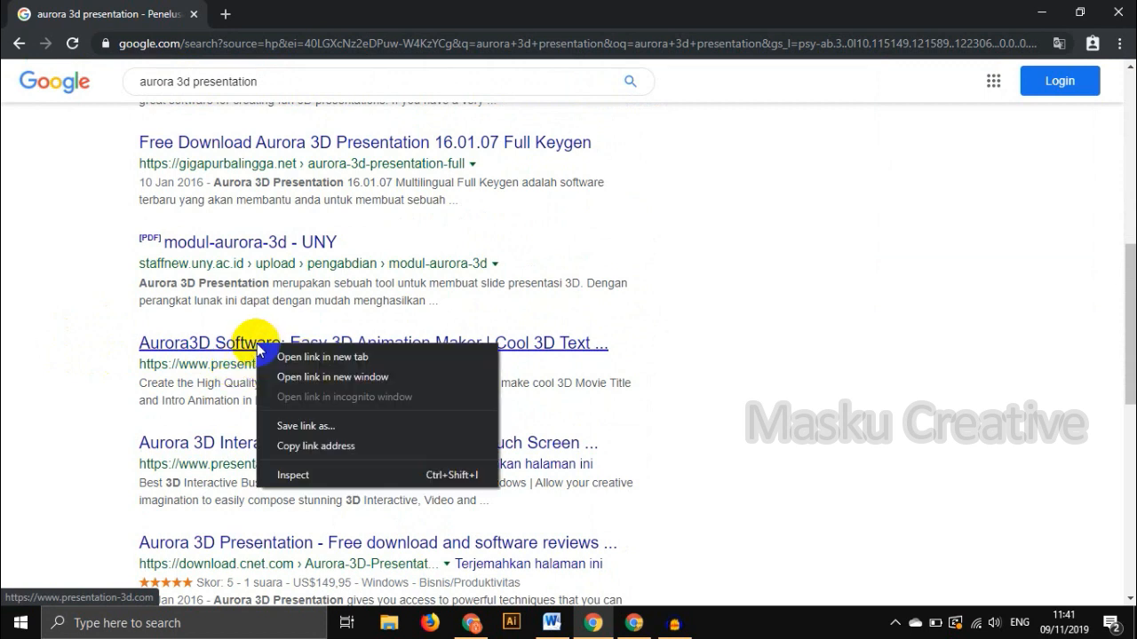
click(286, 357)
click(275, 20)
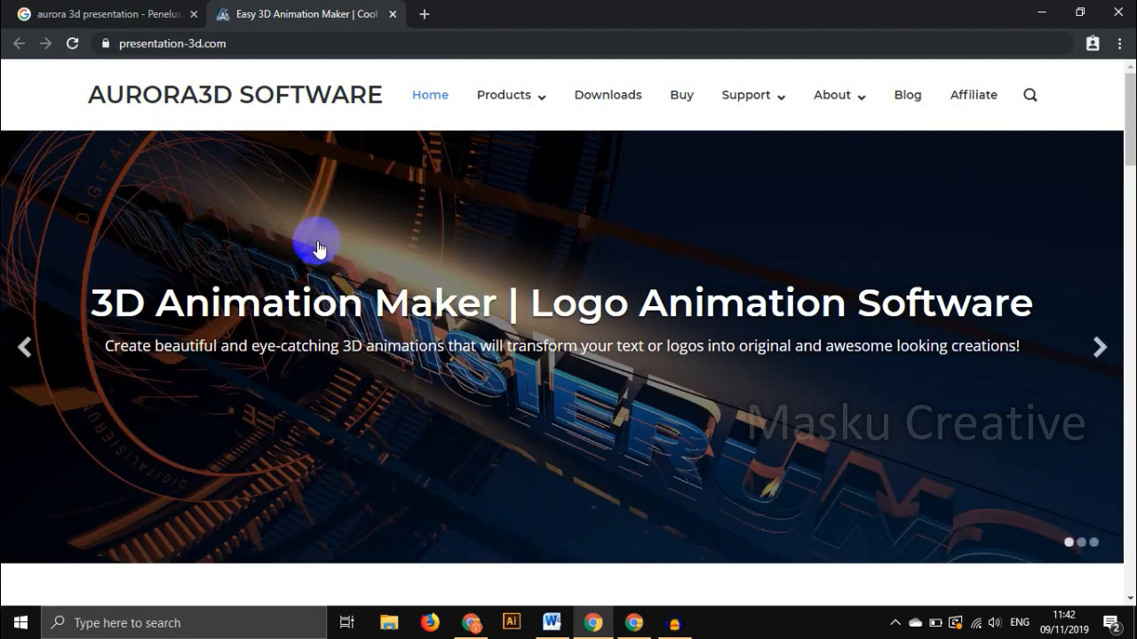
- Examine the featured products on the Aurora3D home page, including Text Logo Maker, Animation Maker, Presentation and Barcode Generator
scroll(391, 275, down, 3)
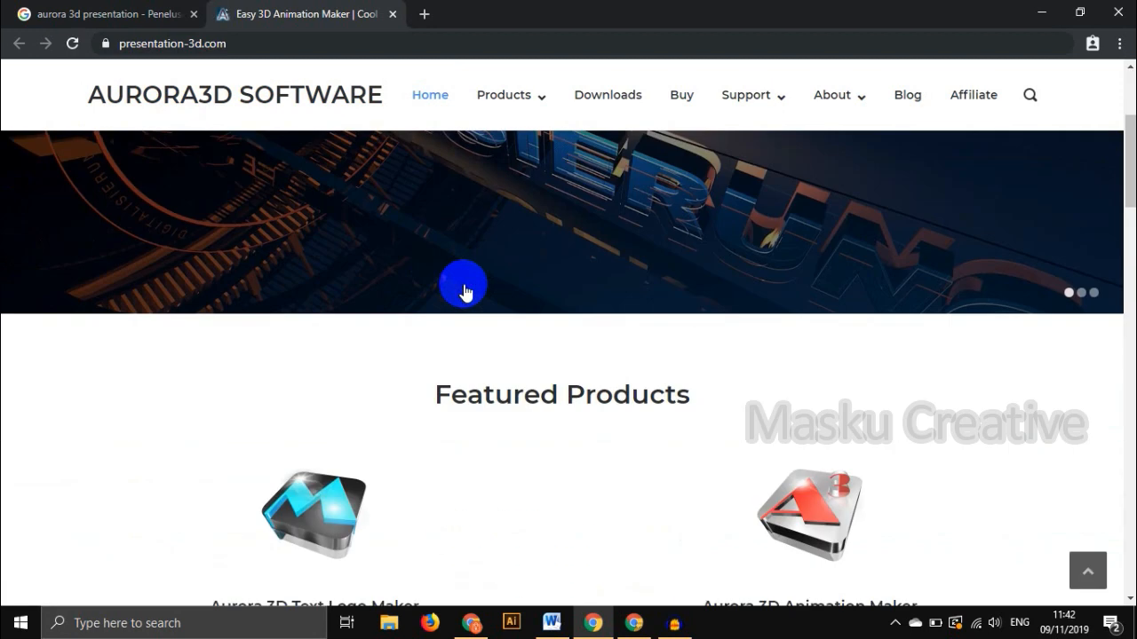
scroll(605, 331, down, 5)
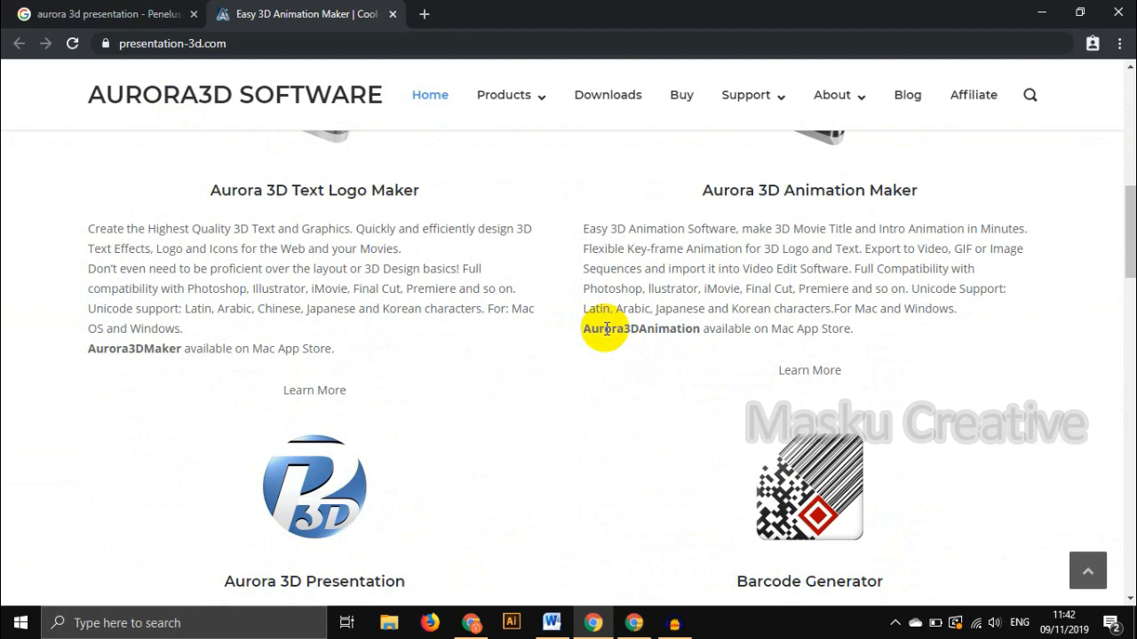
scroll(603, 329, up, 5)
scroll(532, 330, down, 8)
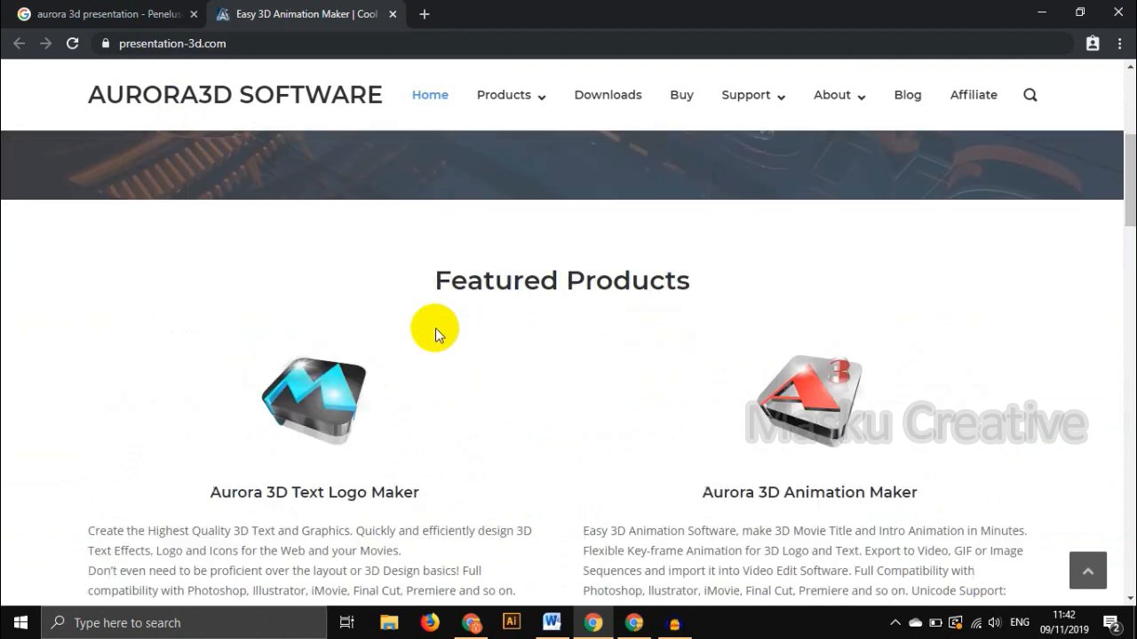
scroll(404, 328, up, 2)
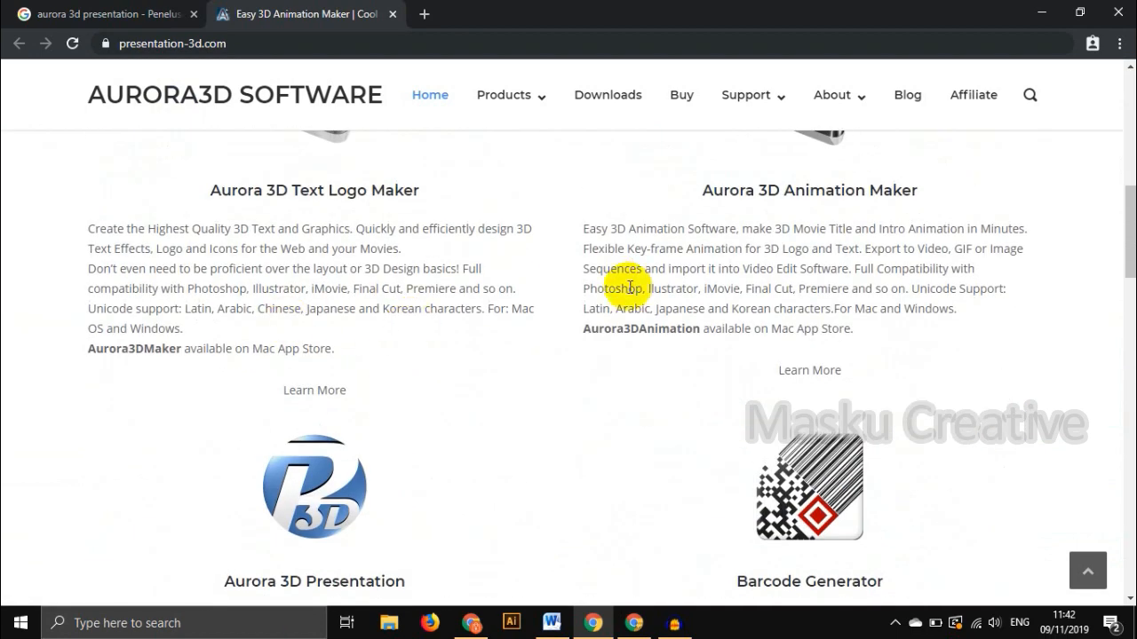
scroll(627, 287, up, 3)
scroll(375, 300, down, 2)
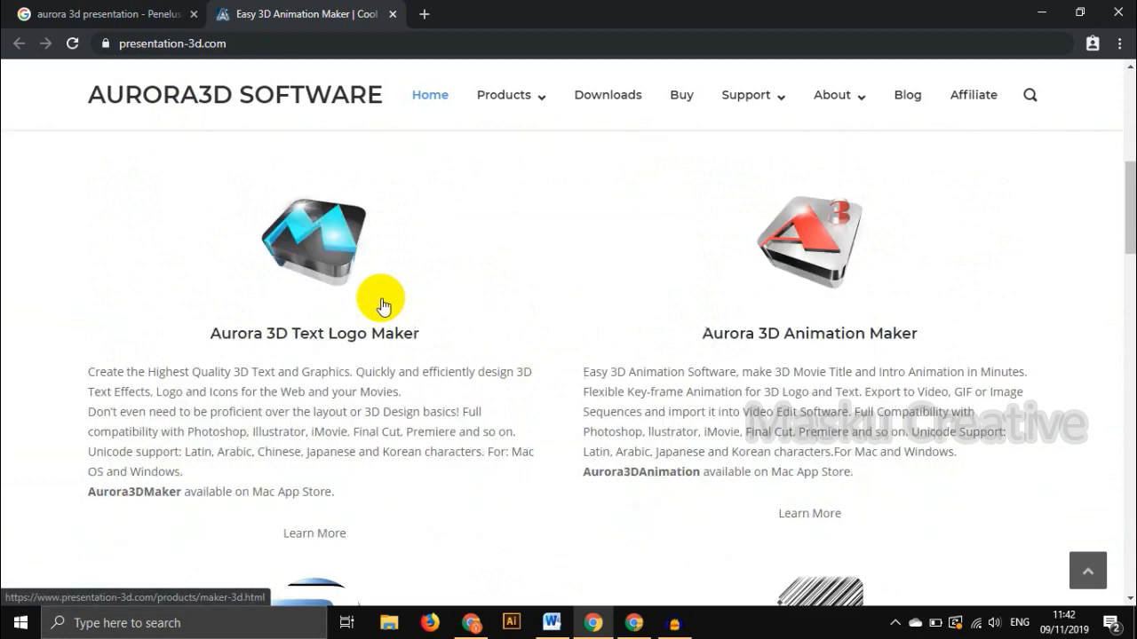
scroll(310, 337, down, 3)
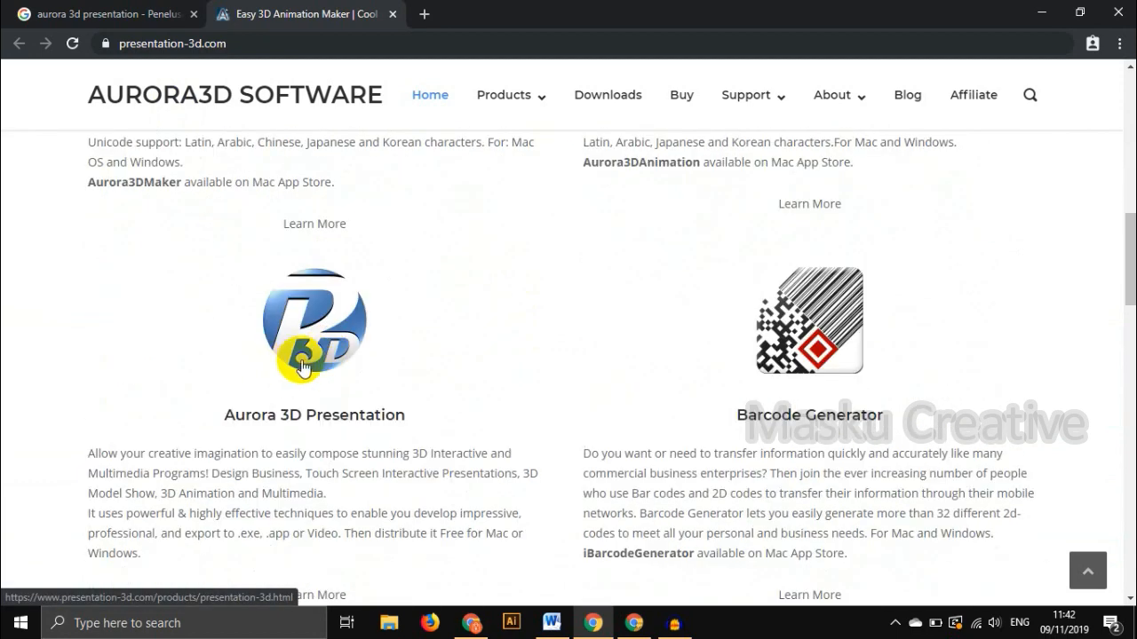
scroll(302, 366, up, 3)
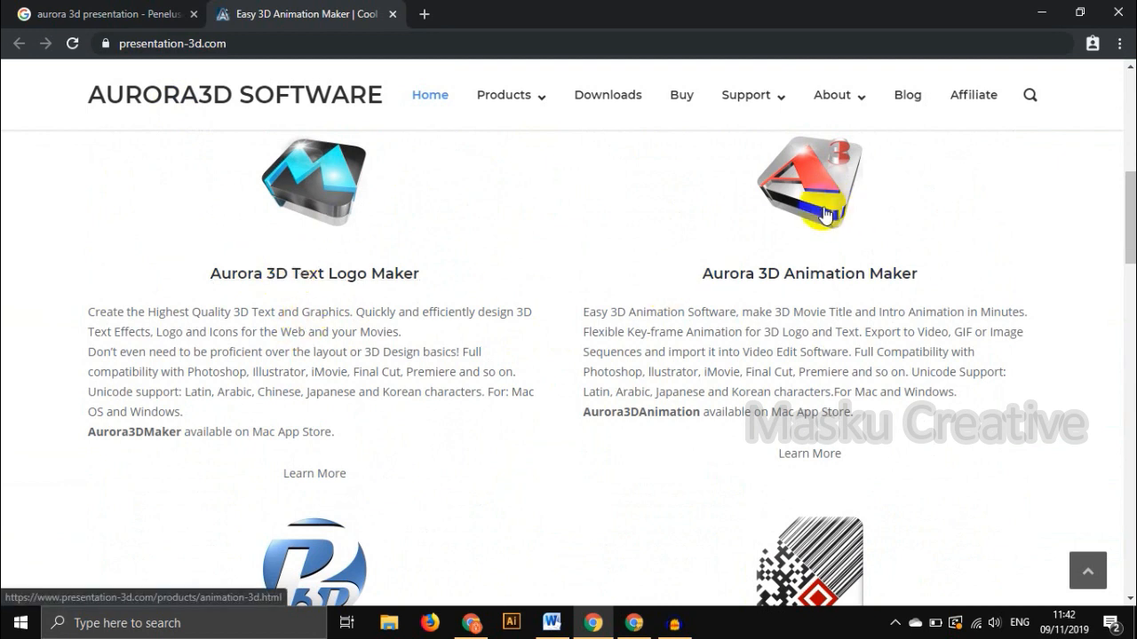
scroll(799, 355, down, 3)
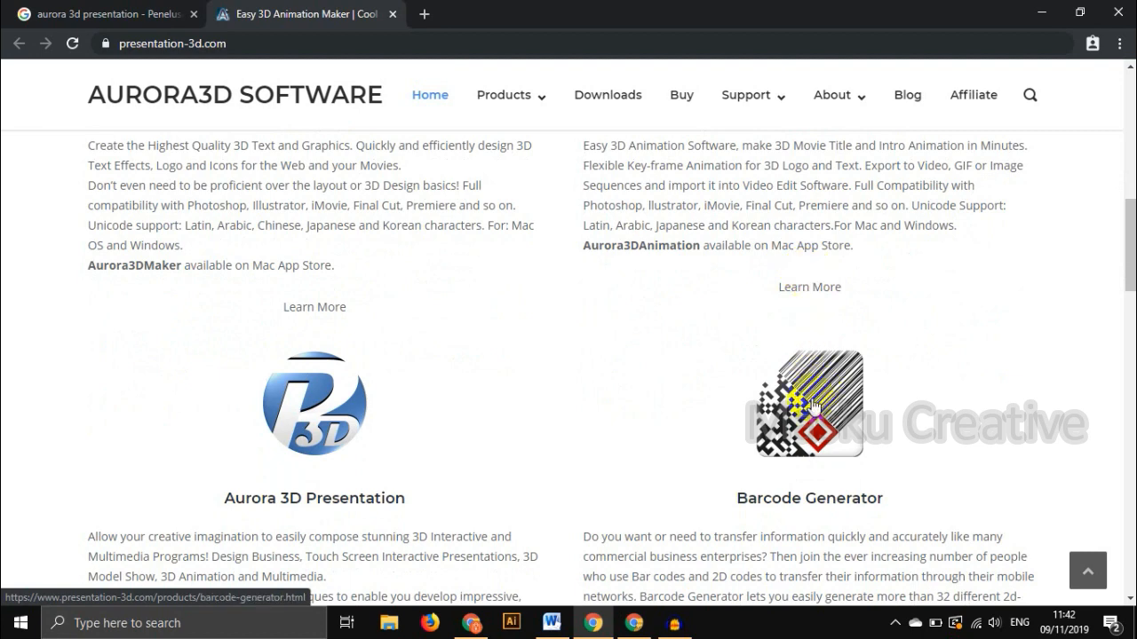
scroll(803, 426, down, 2)
scroll(469, 436, down, 4)
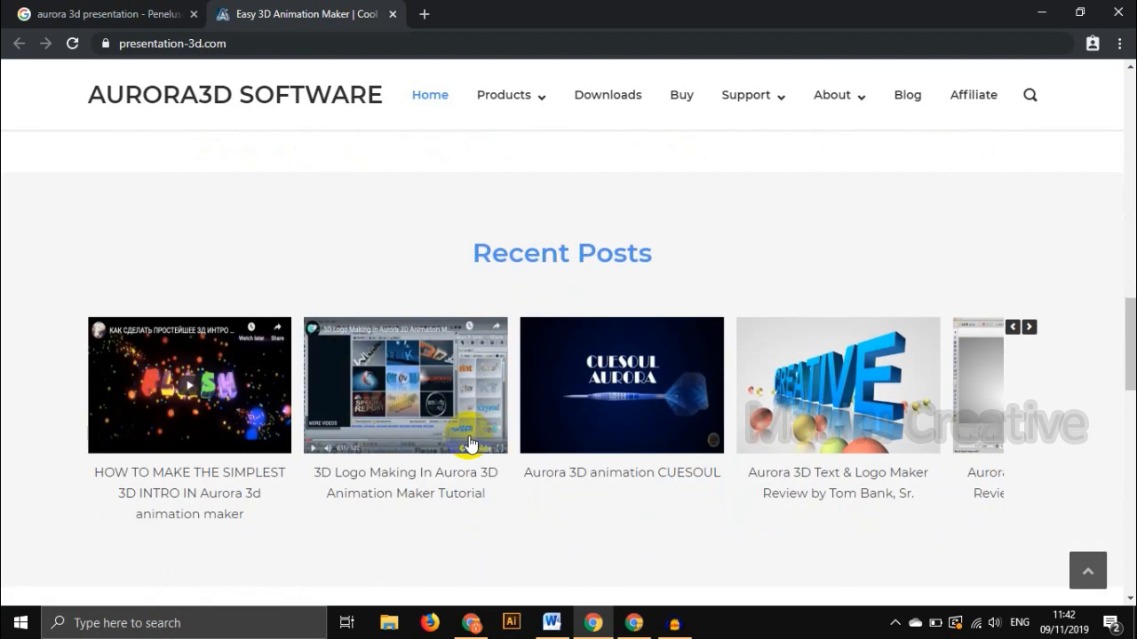
scroll(470, 442, up, 2)
scroll(471, 441, up, 2)
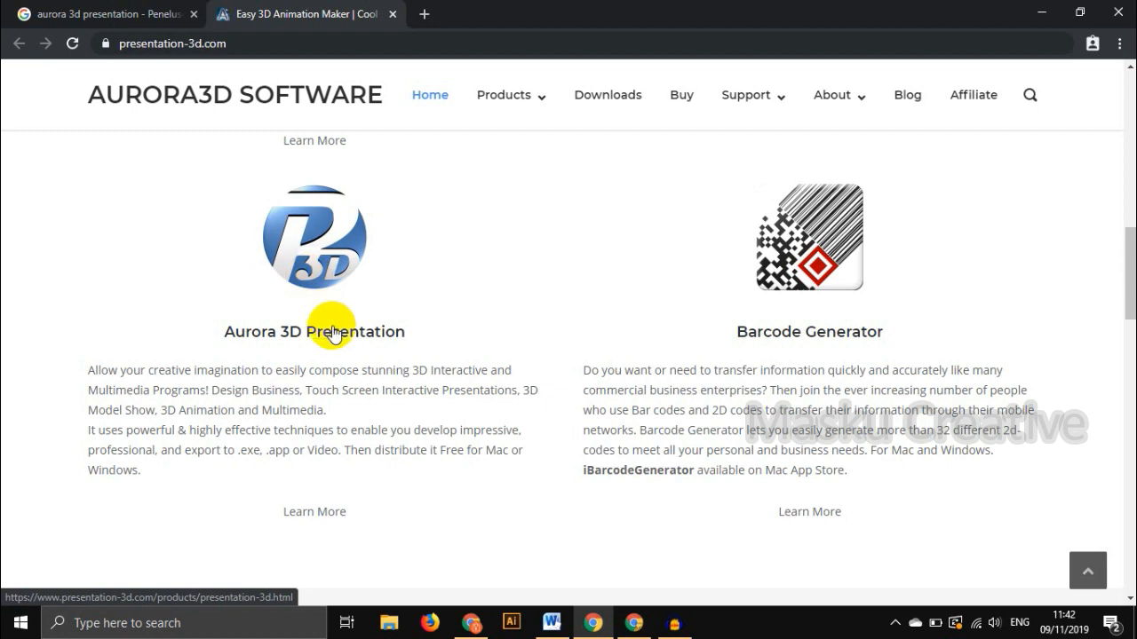
scroll(330, 330, up, 3)
scroll(330, 332, down, 3)
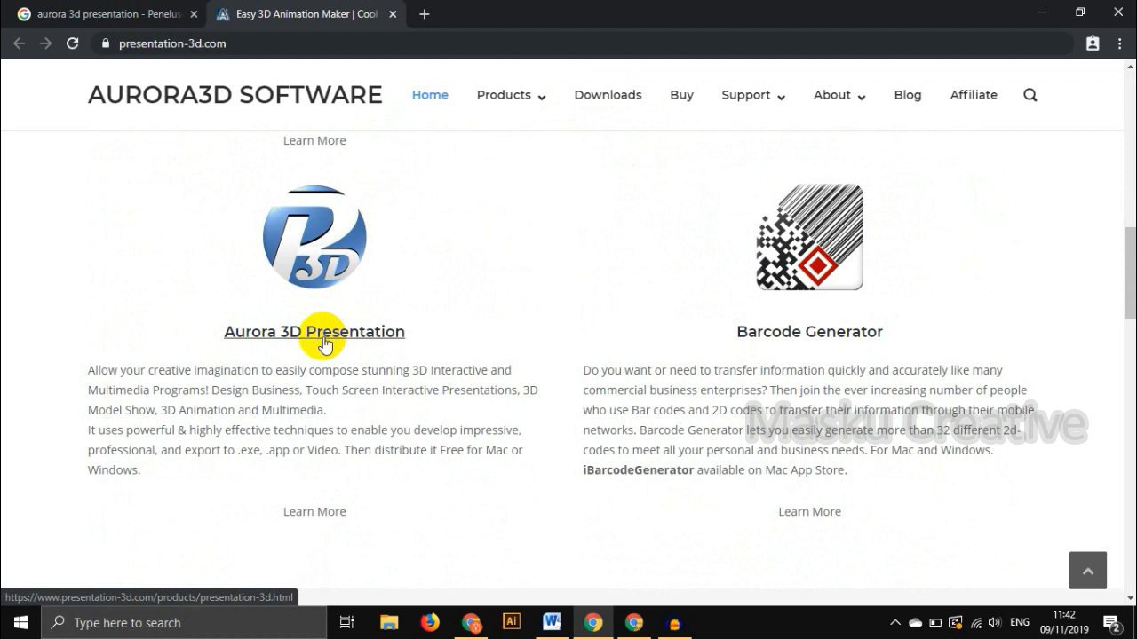
- Download the Windows trial version of Aurora 3D Presentation from the site's Downloads page
click(592, 94)
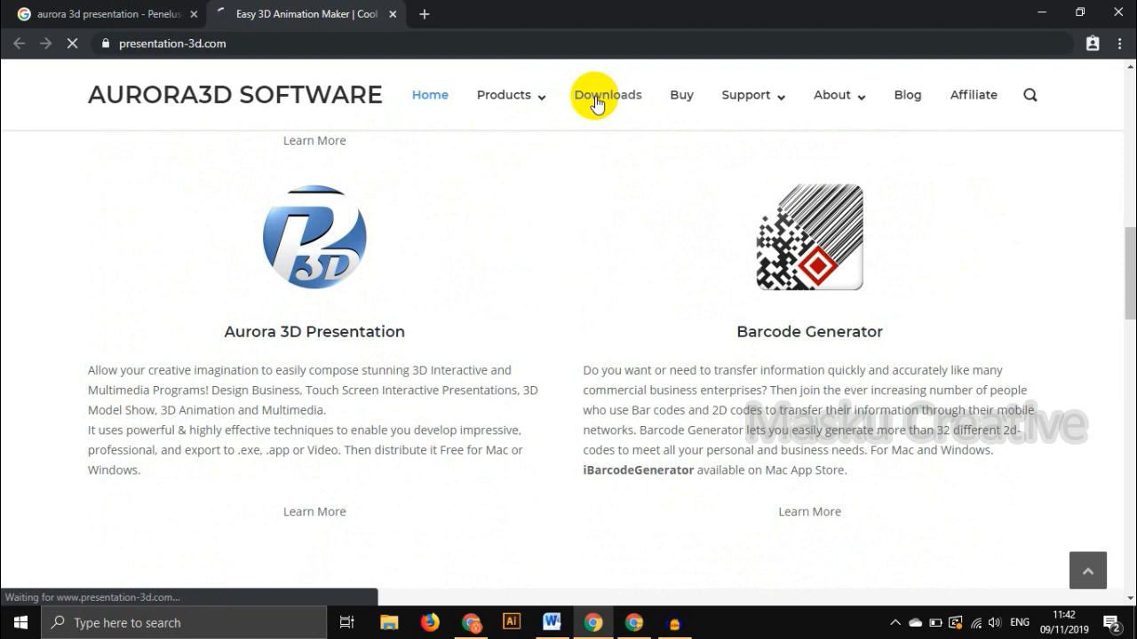
scroll(369, 246, down, 5)
scroll(377, 253, down, 2)
scroll(457, 236, up, 1)
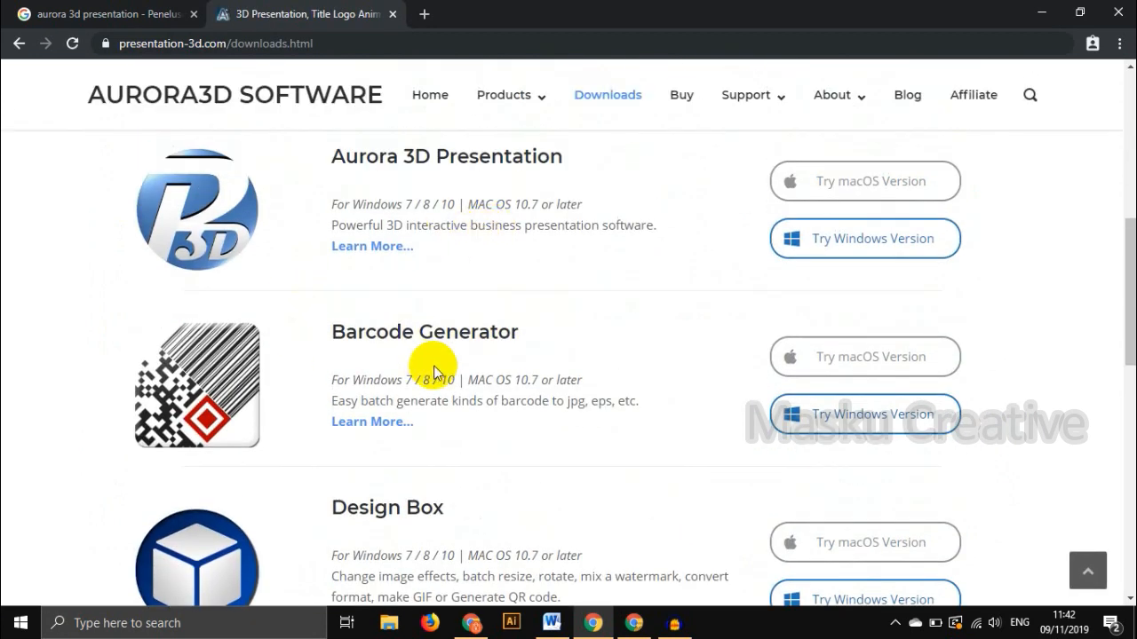
scroll(421, 335, up, 2)
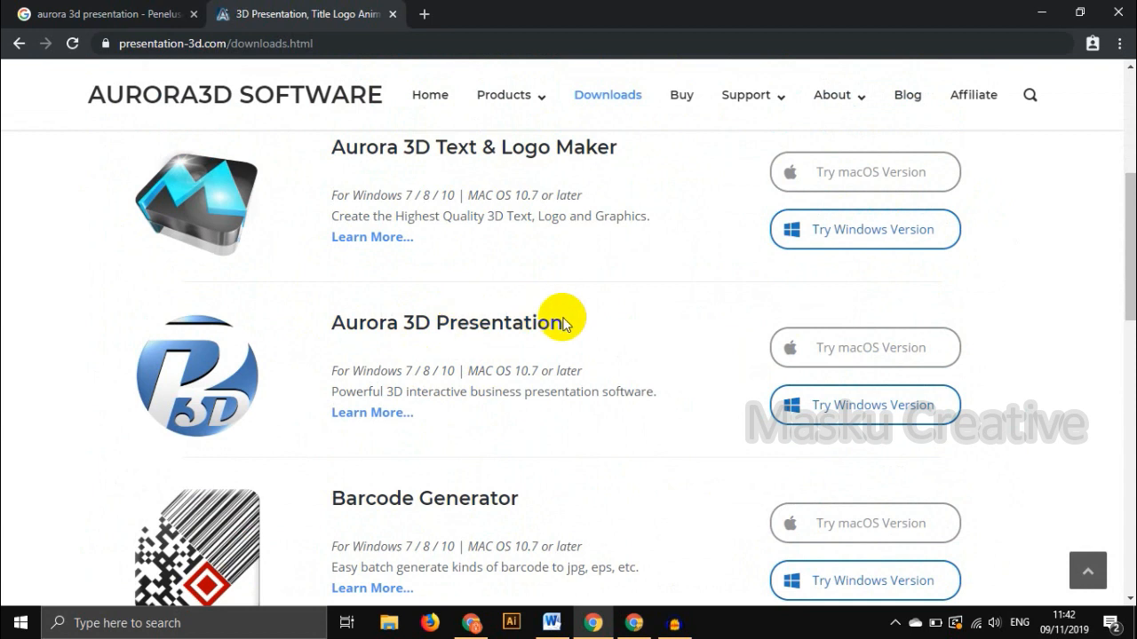
click(859, 413)
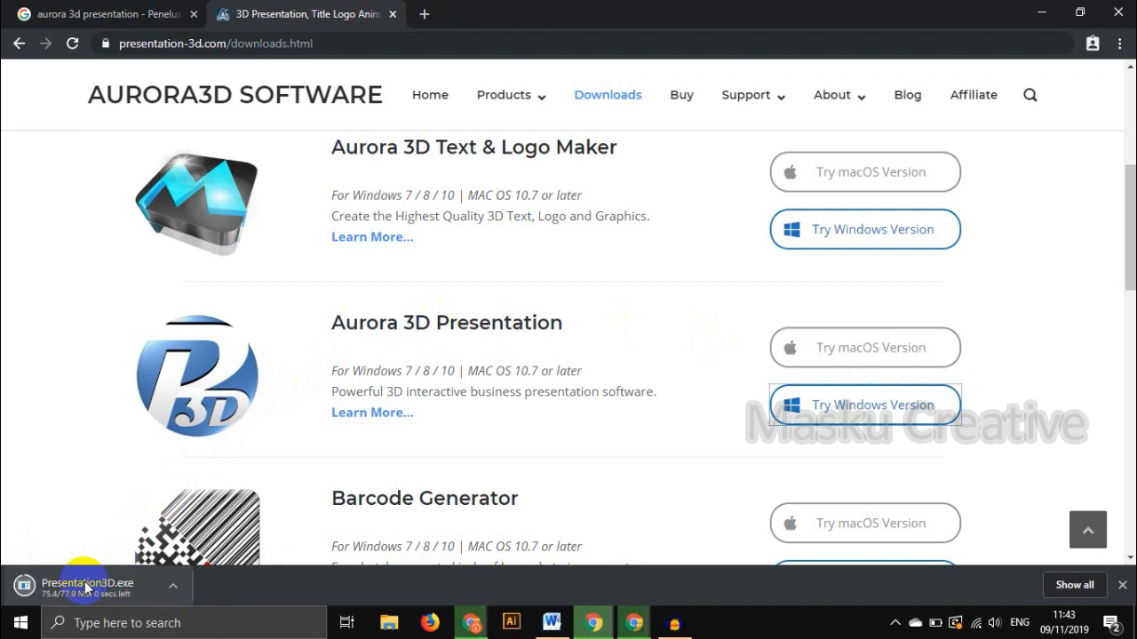
- Search the computer for "auro" and launch the installed Aurora 3D Presentation app
key(super)
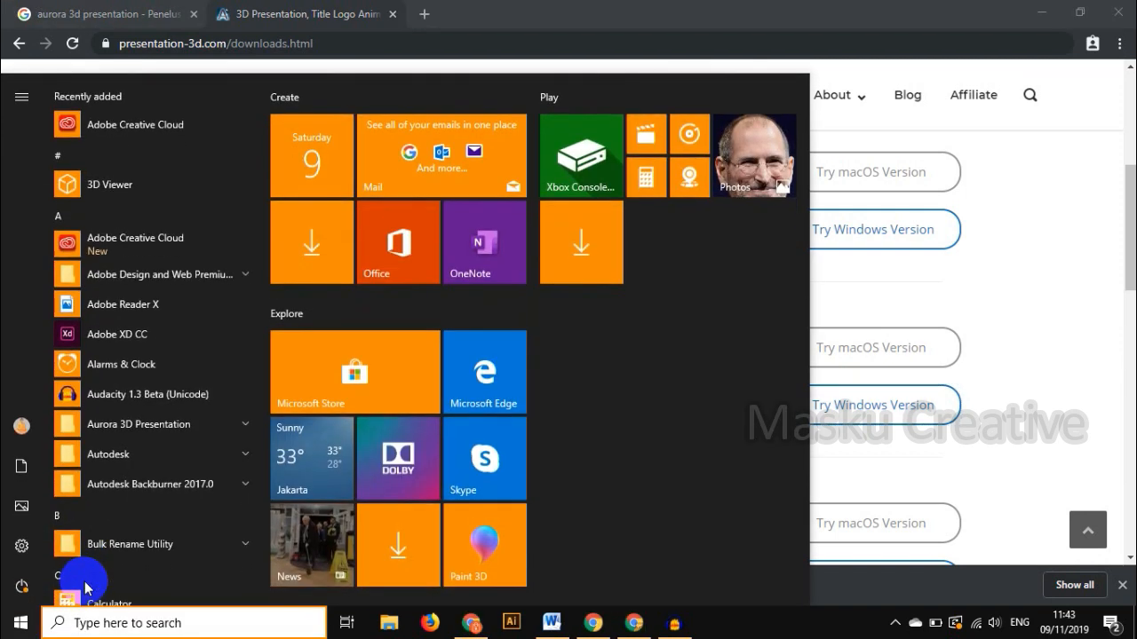
text(auro)
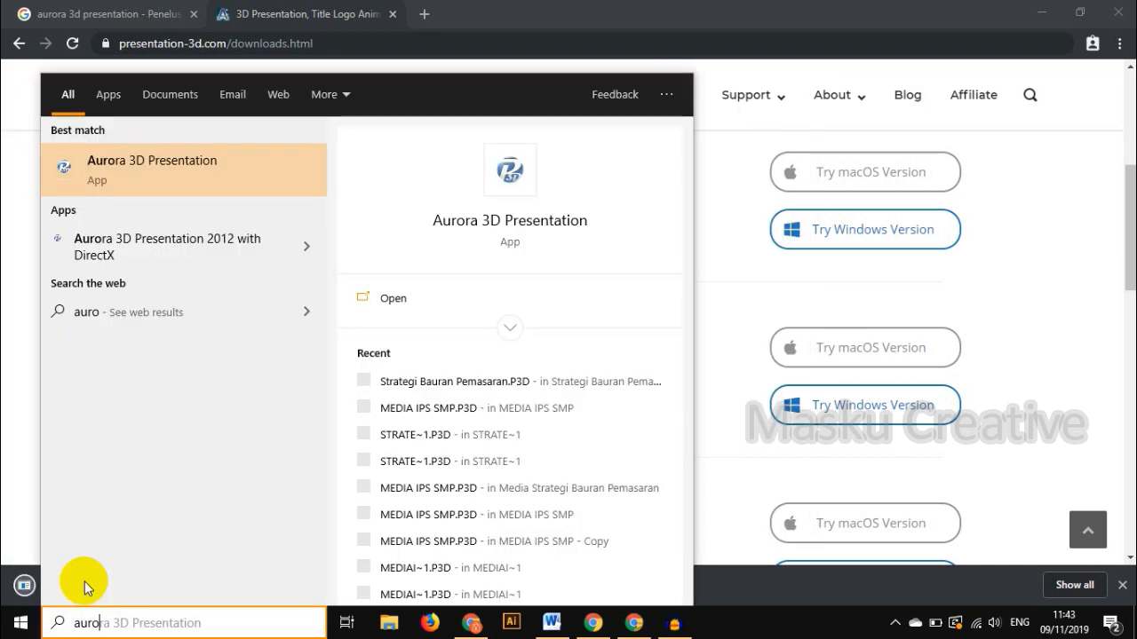
click(136, 168)
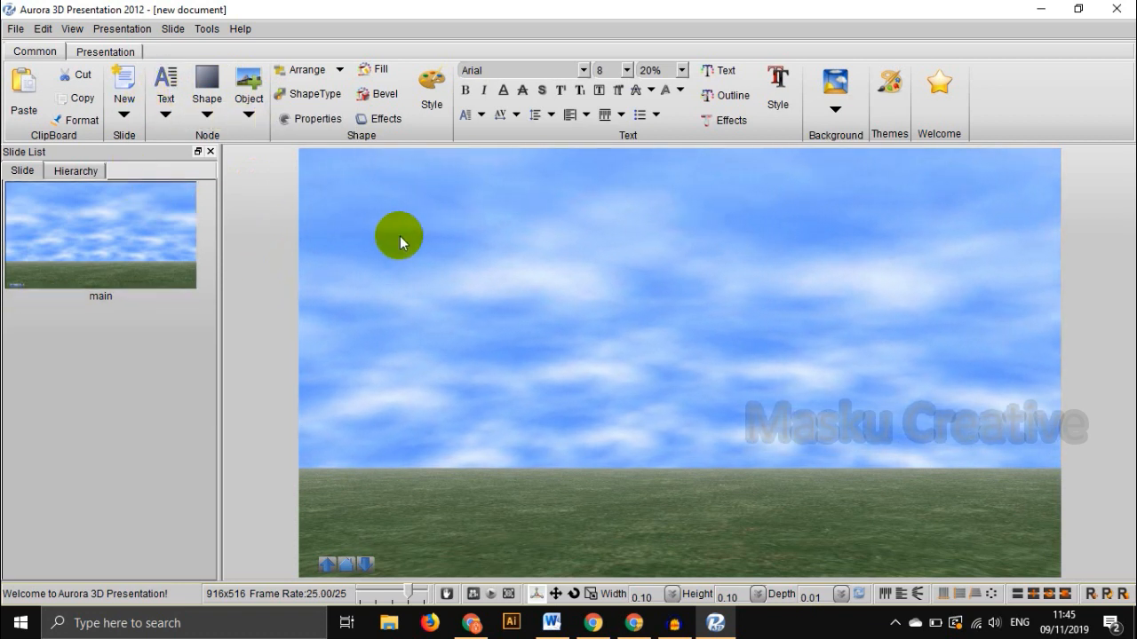
- Review the object types that can be inserted and the commands for opening, saving and exporting the presentation
click(248, 115)
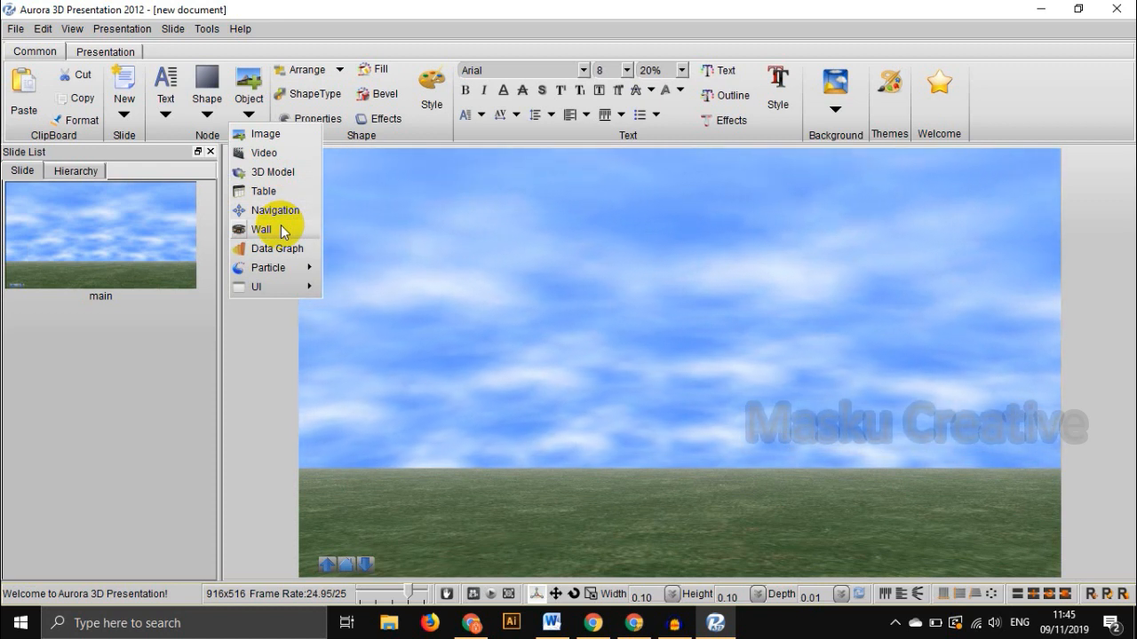
mouse_move(273, 270)
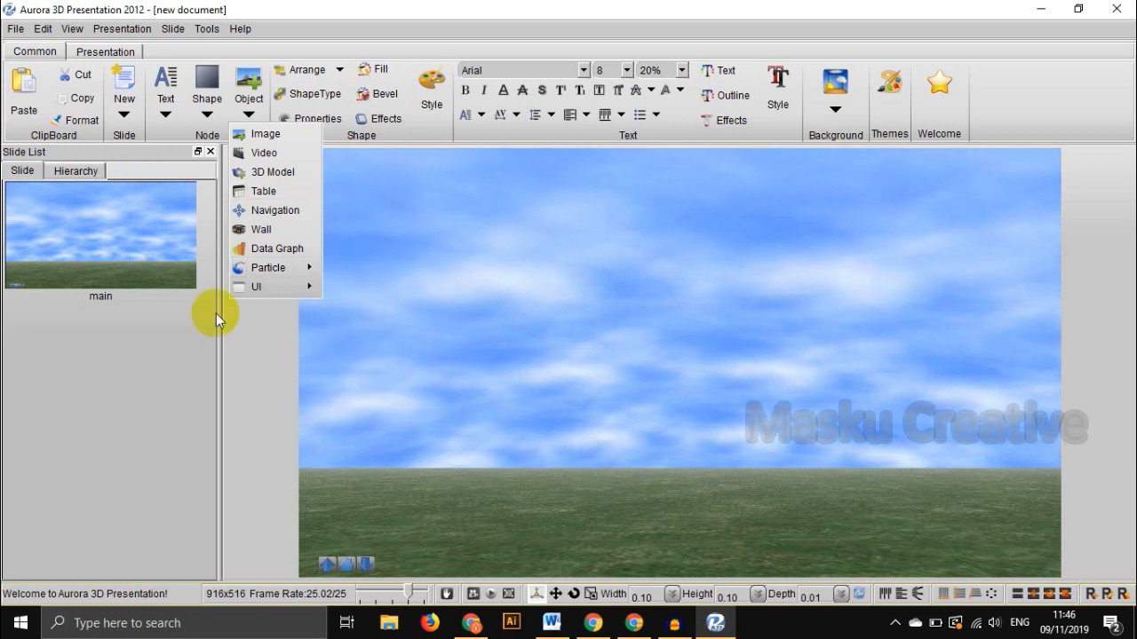
click(166, 368)
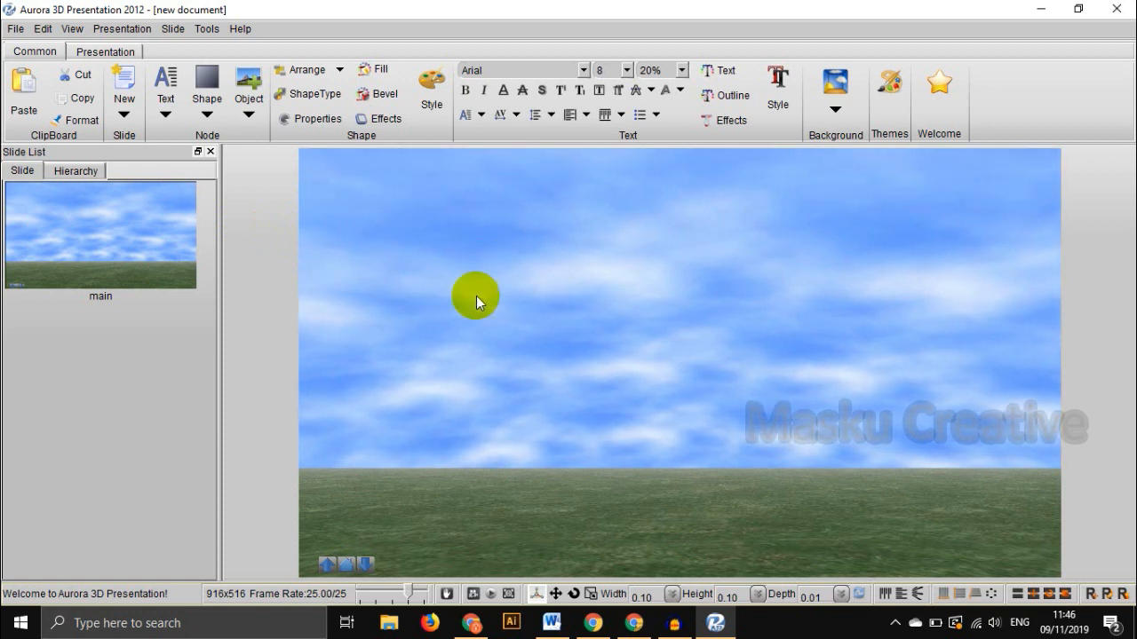
click(492, 291)
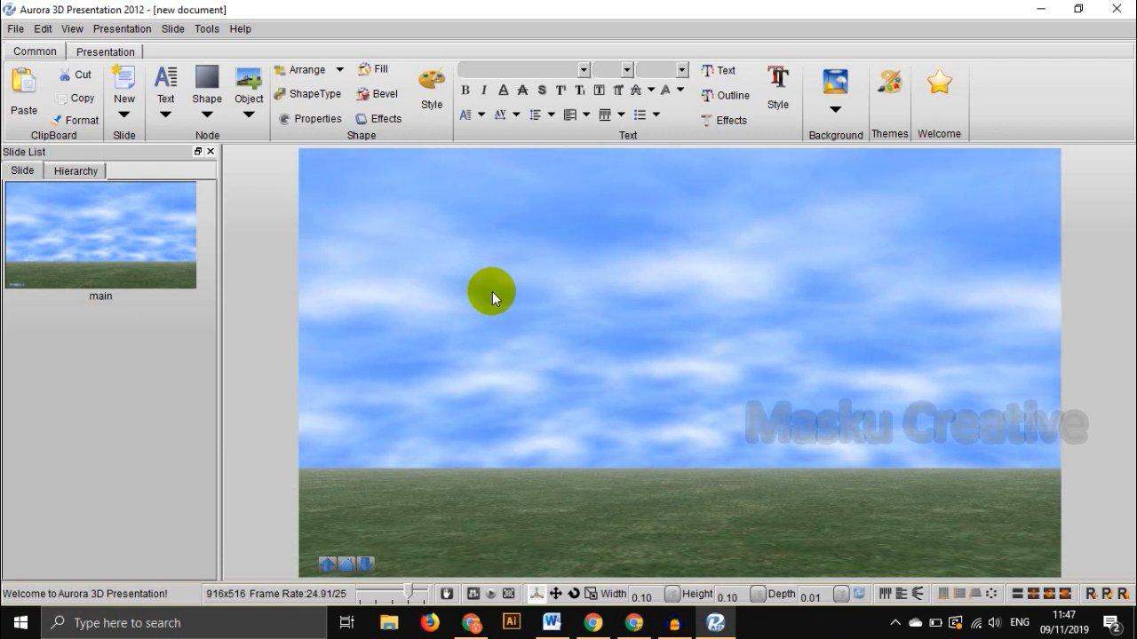
click(10, 30)
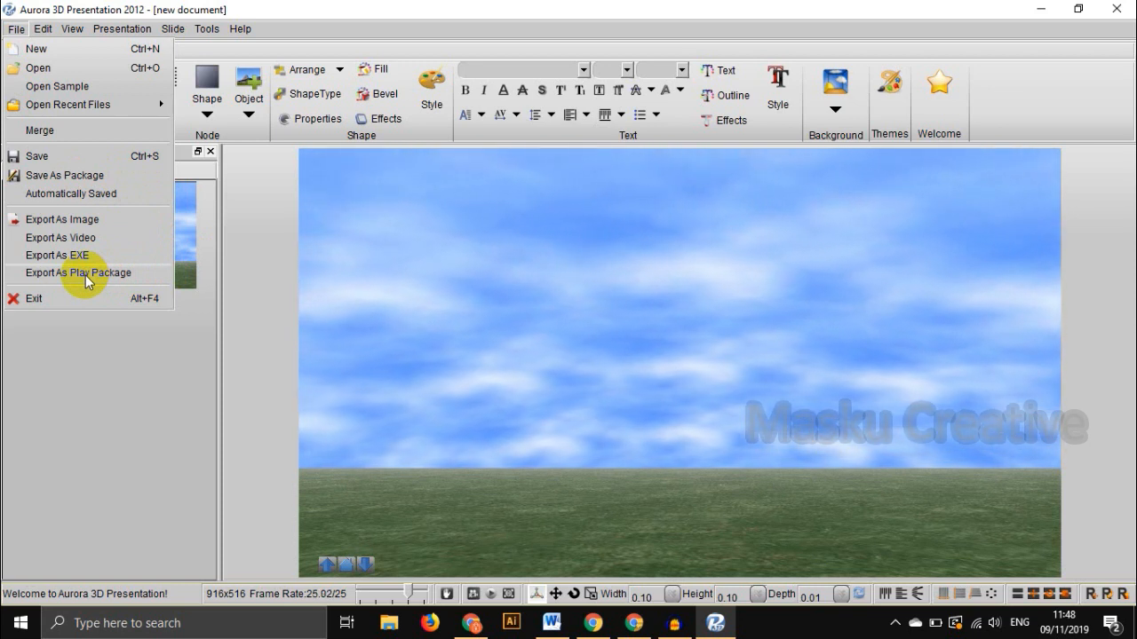
click(73, 368)
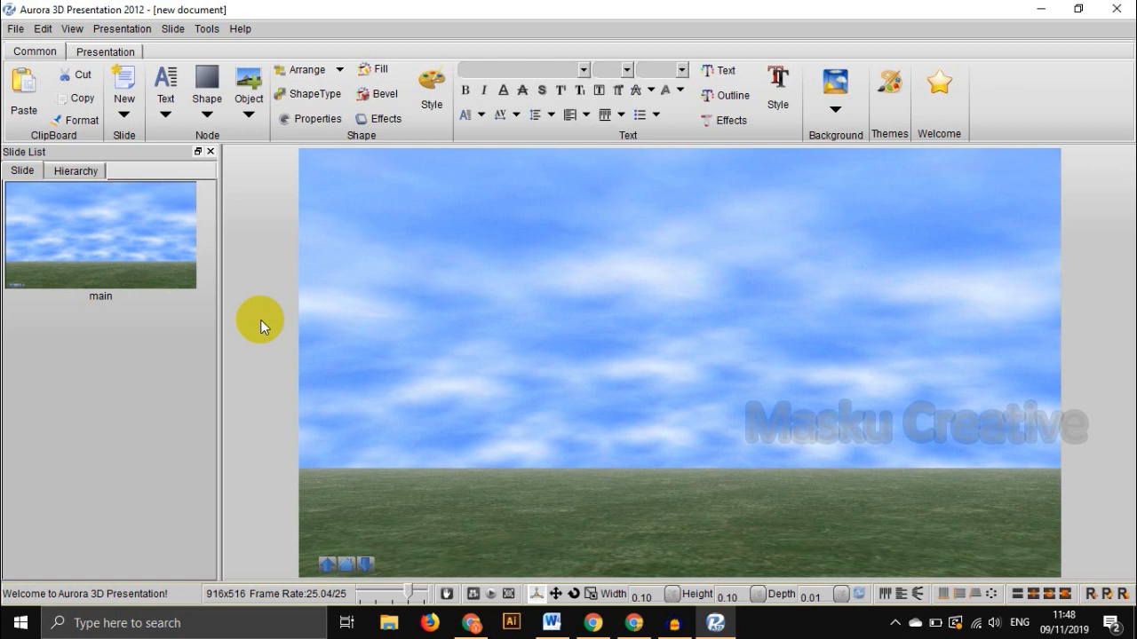
- Select the main slide and show the Interactive Panel for its events and actions
click(103, 229)
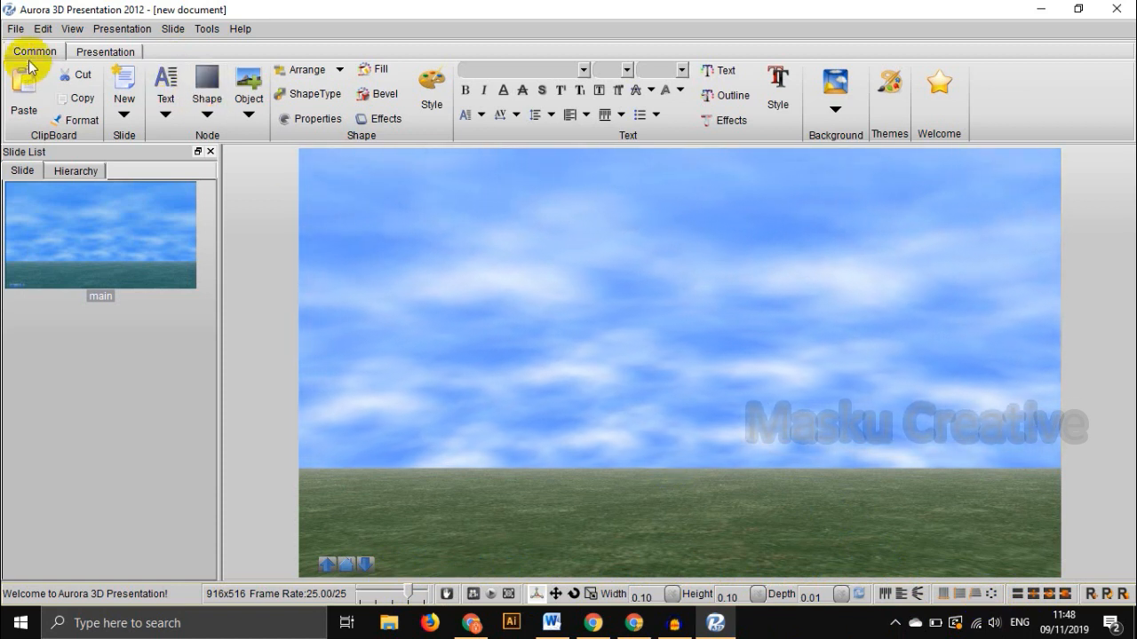
click(94, 51)
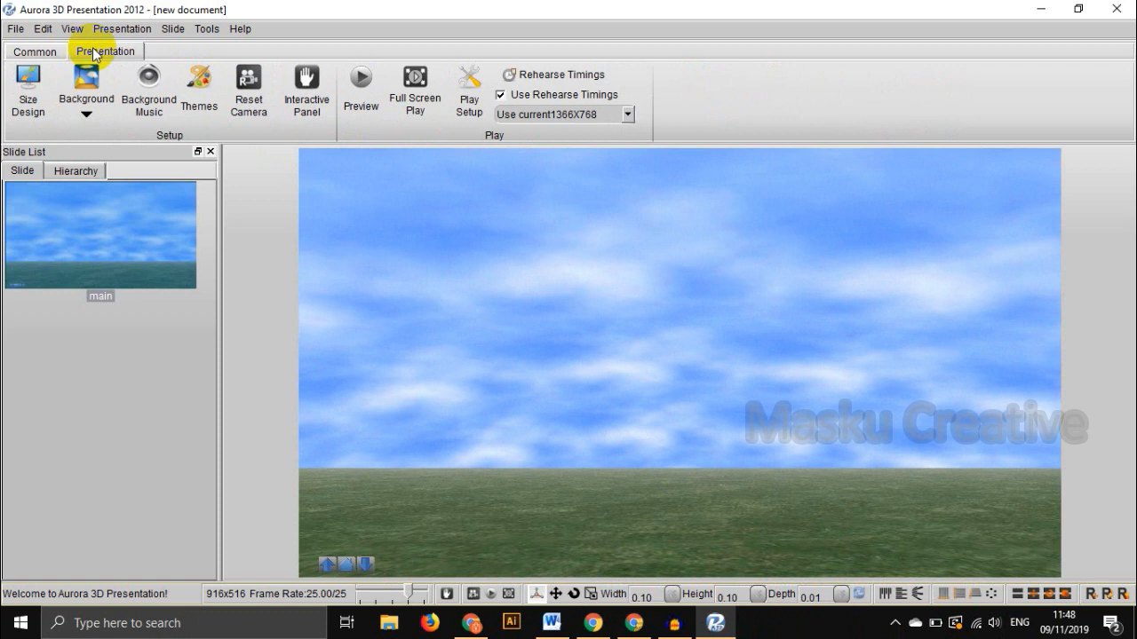
click(305, 93)
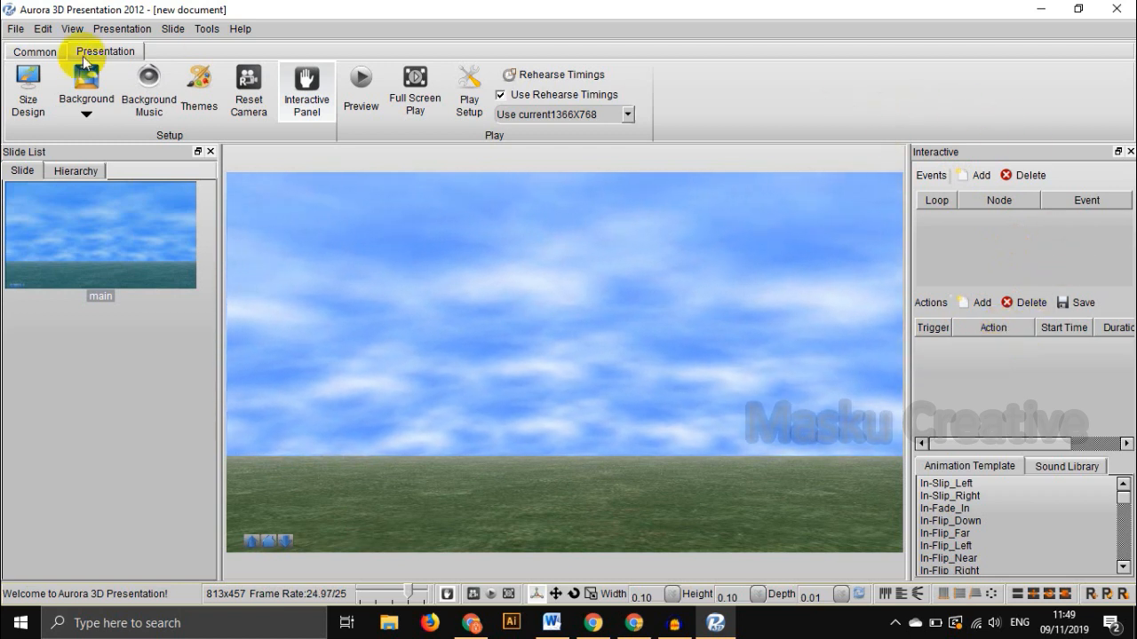
- Show the welcome window to review its getting-started and video tutorials, and close it
click(35, 52)
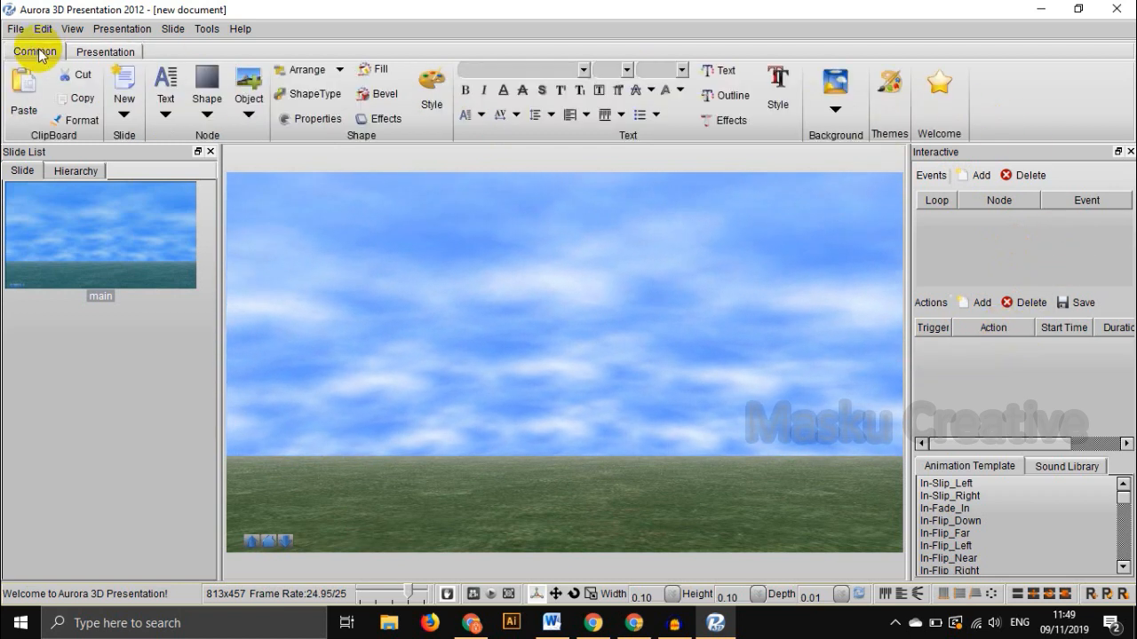
click(945, 83)
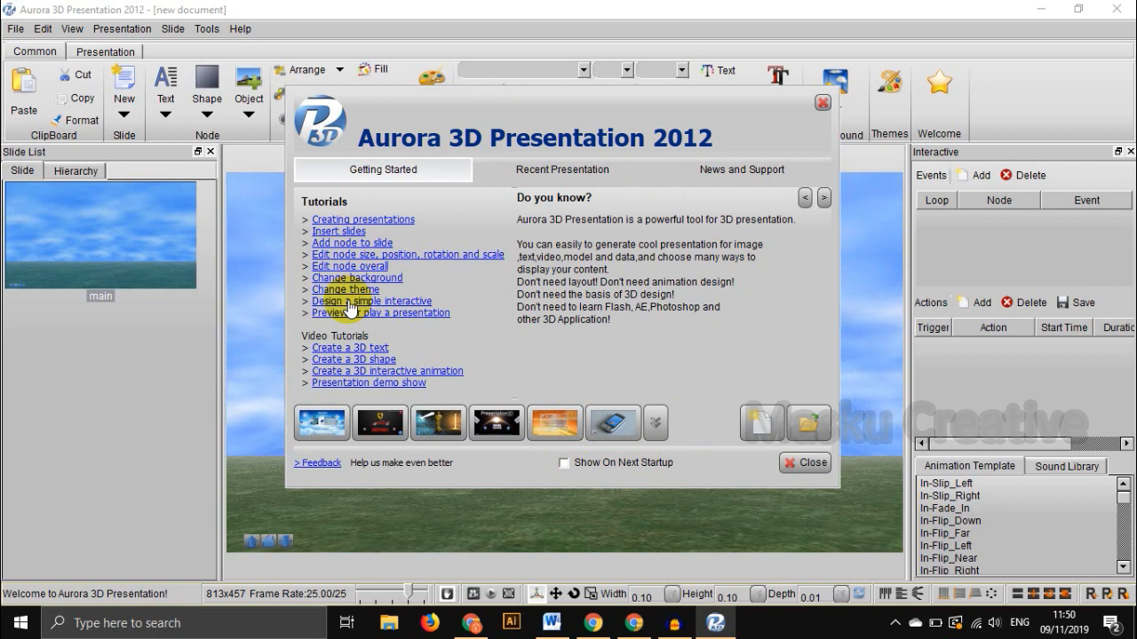
click(821, 103)
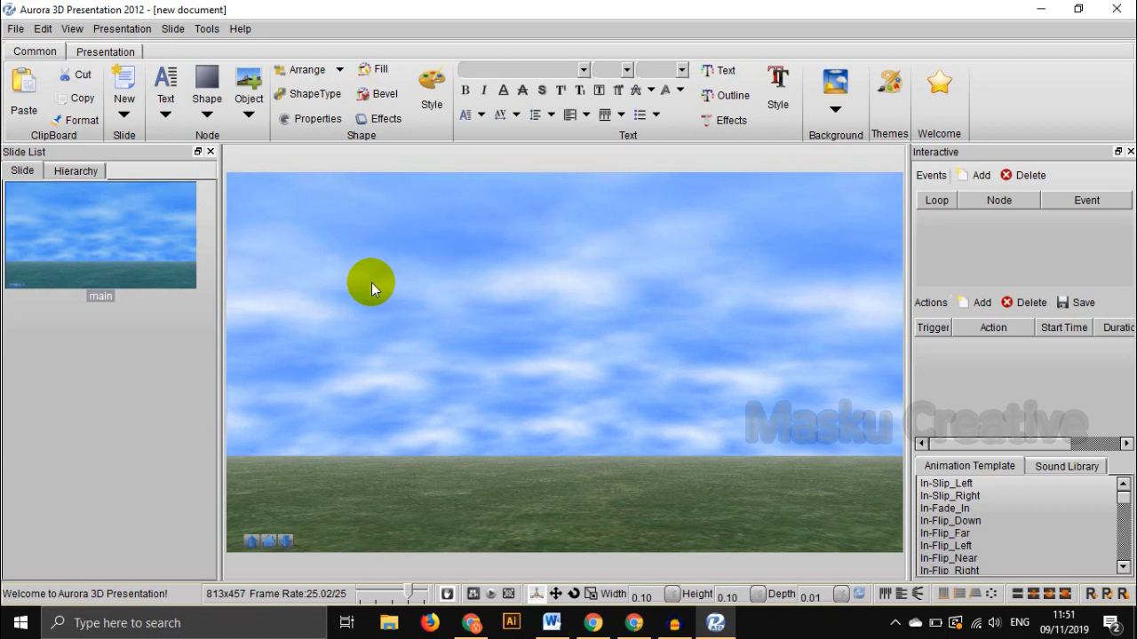
- Create a new blank presentation and select its main slide
click(16, 28)
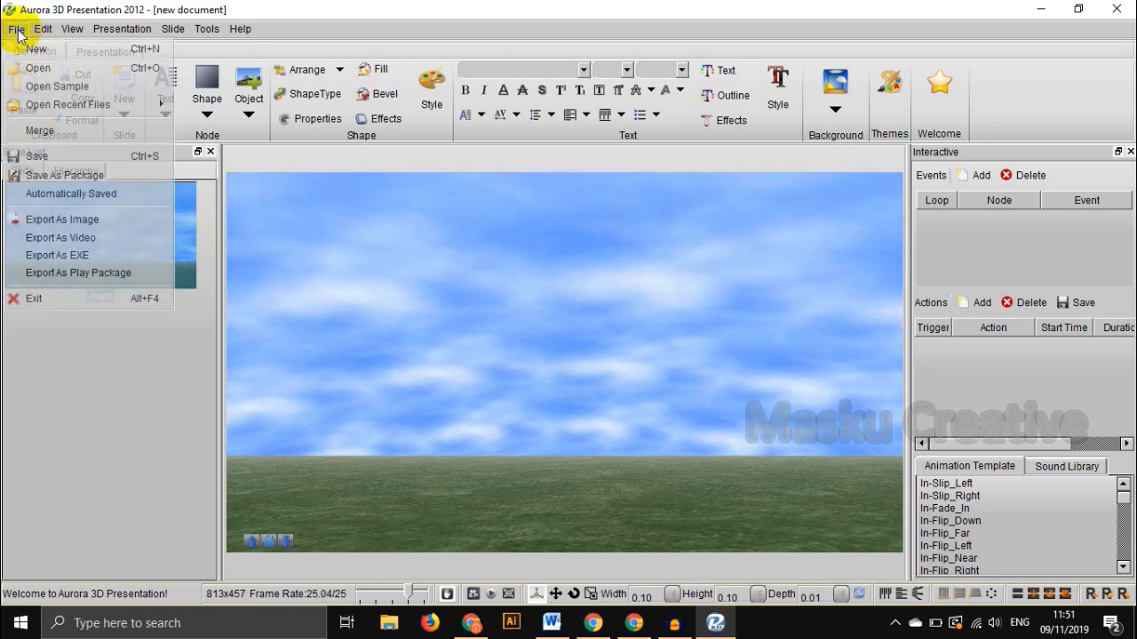
click(25, 46)
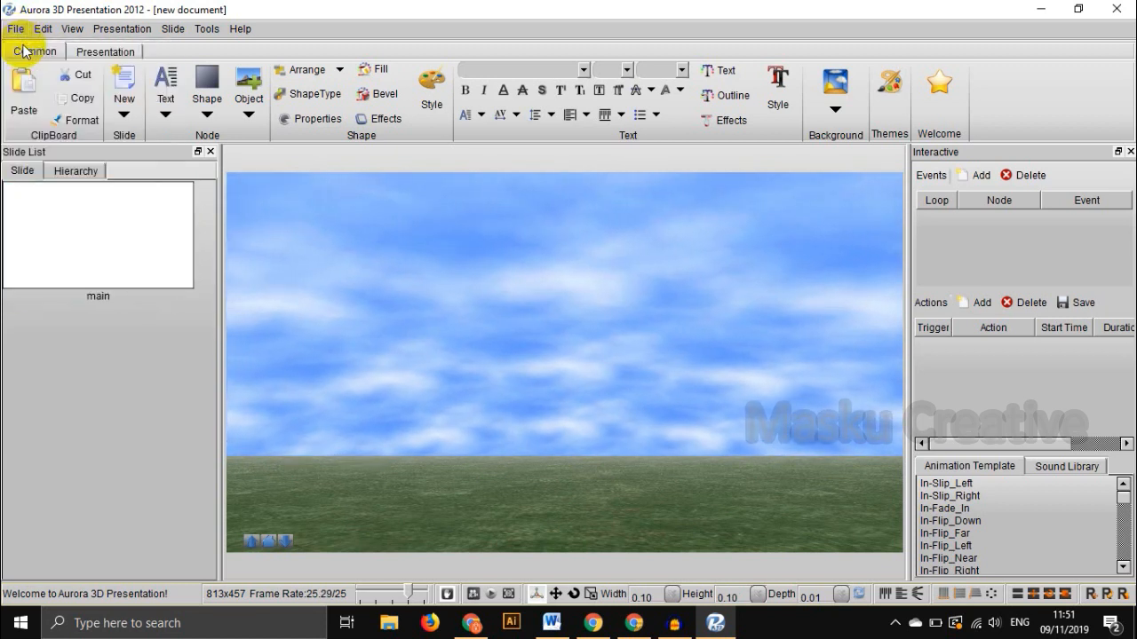
click(102, 240)
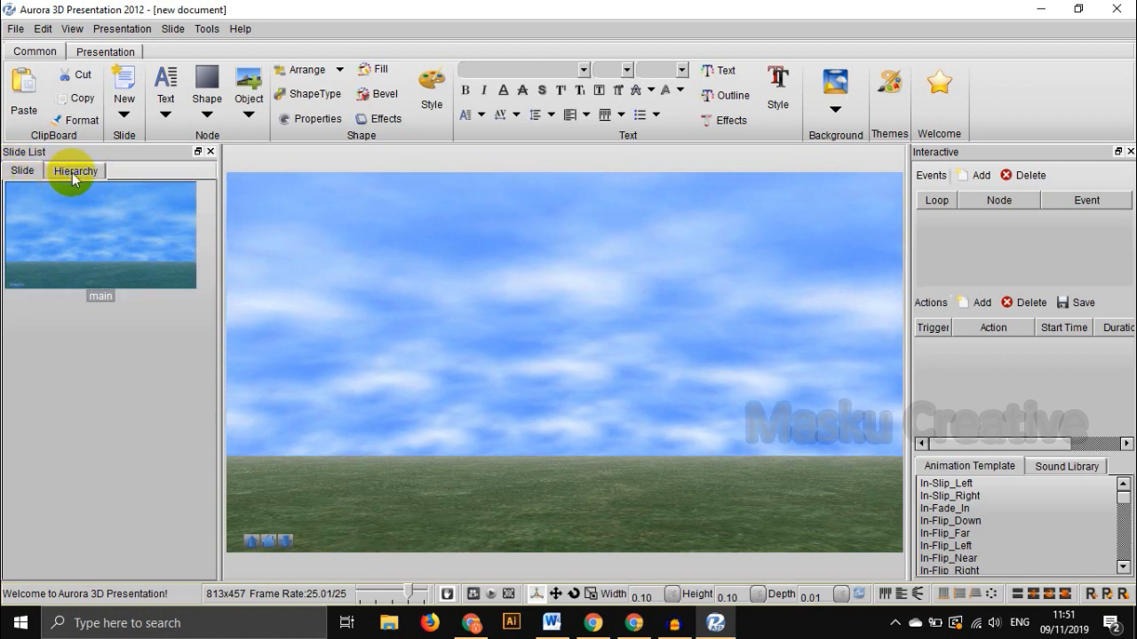
- Compare the Slide and Hierarchy views of the slide list for the empty main slide
click(72, 172)
click(22, 173)
click(71, 172)
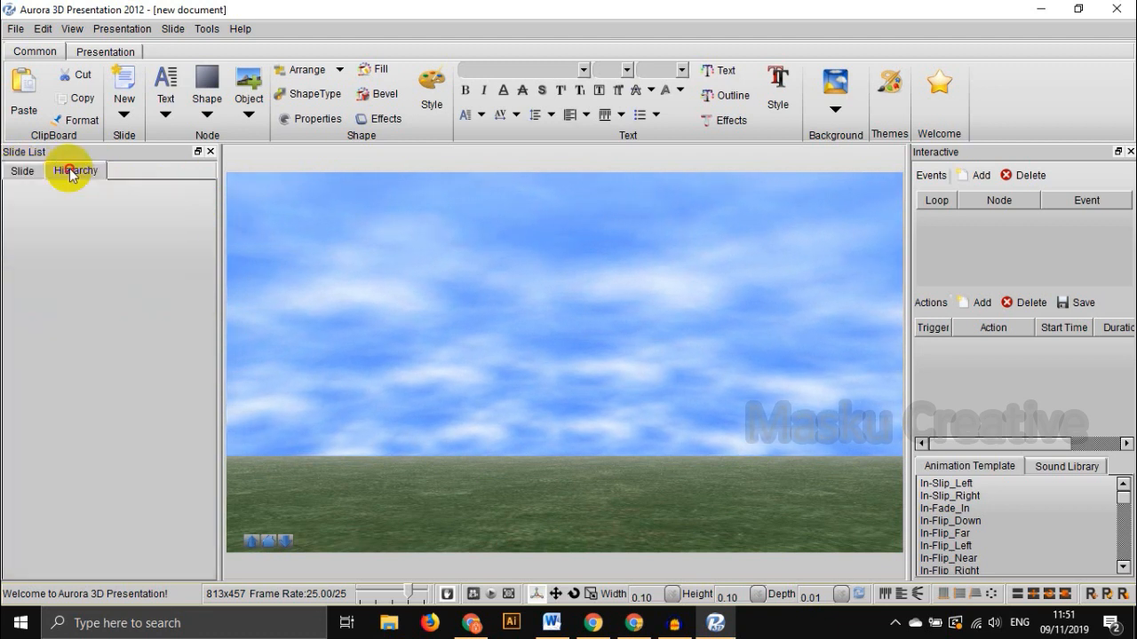
click(27, 172)
click(72, 171)
click(18, 172)
click(72, 171)
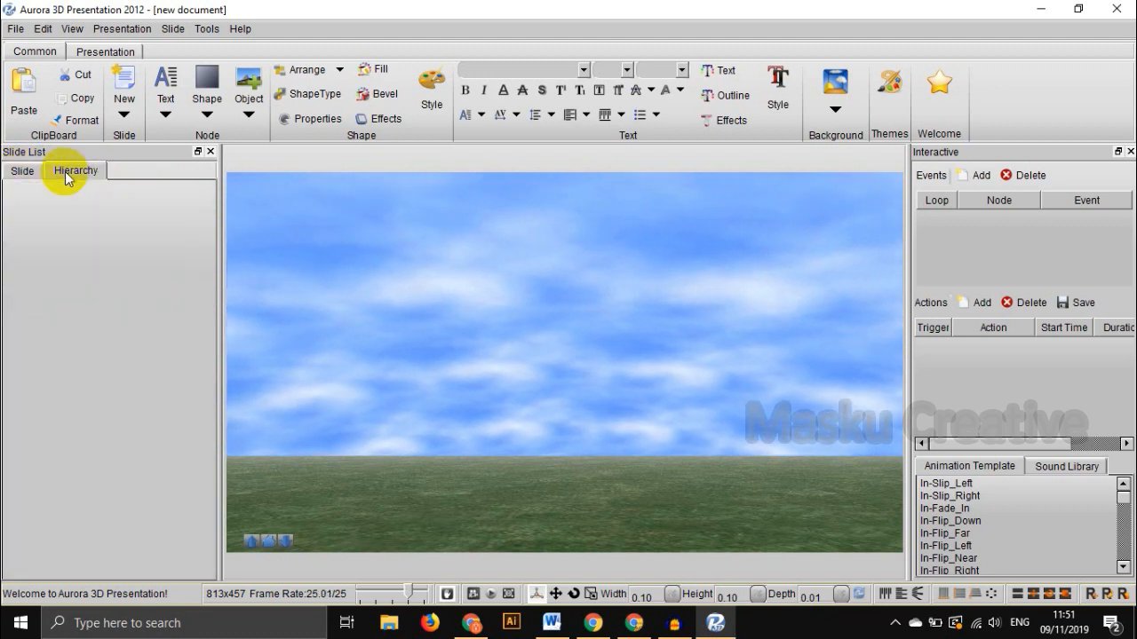
click(34, 173)
click(67, 173)
click(17, 172)
click(67, 173)
click(27, 173)
click(79, 173)
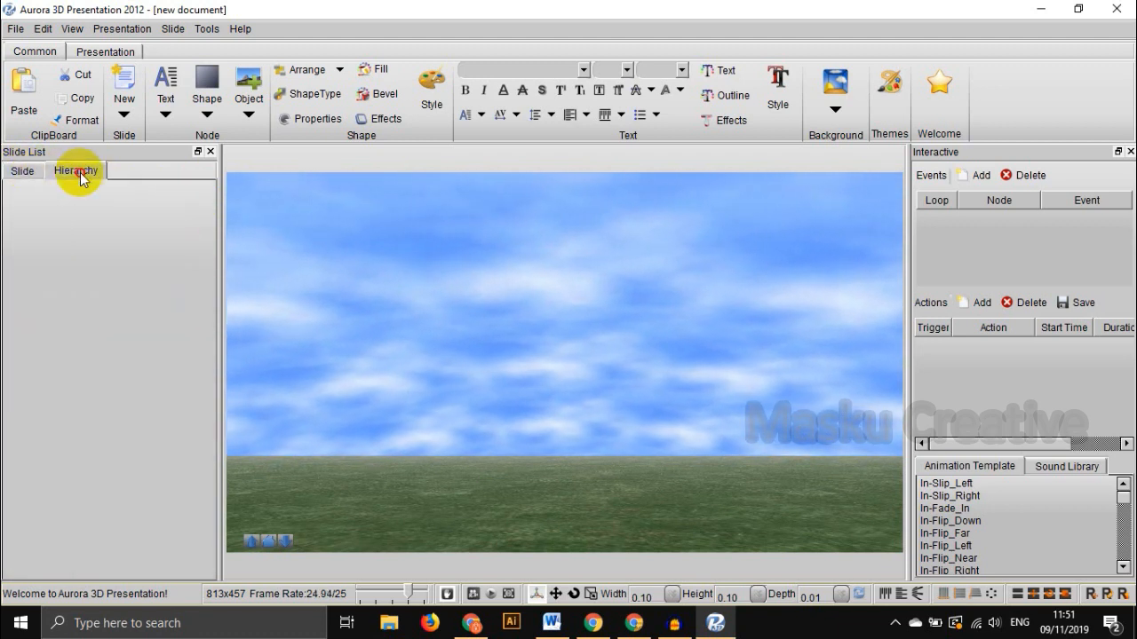
click(32, 173)
click(68, 177)
click(30, 174)
click(69, 175)
click(32, 175)
click(68, 175)
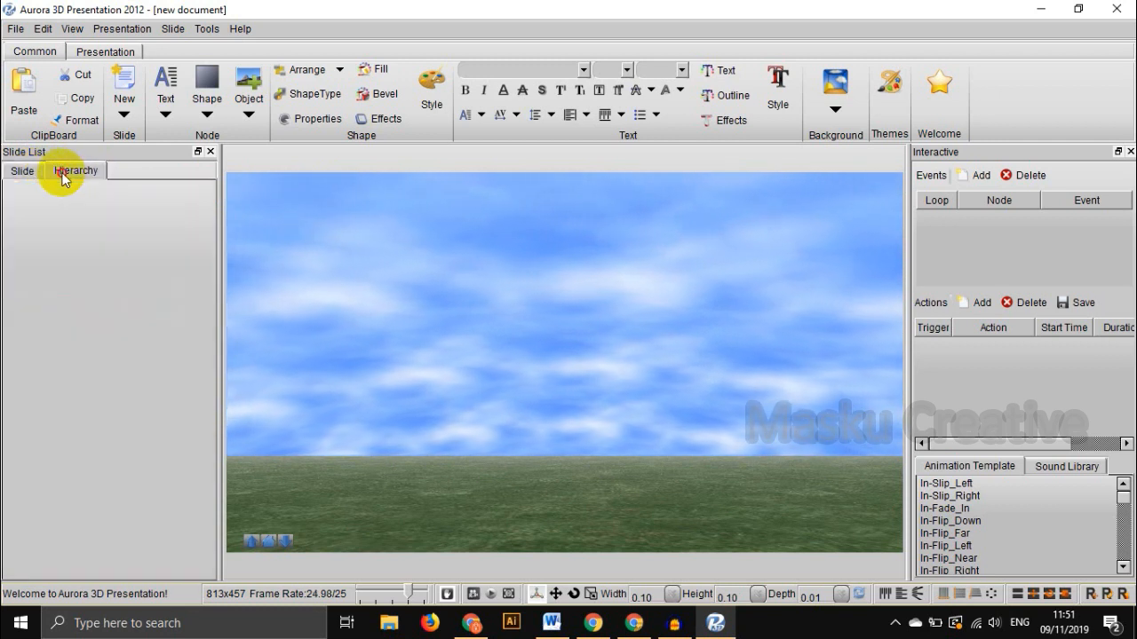
click(31, 175)
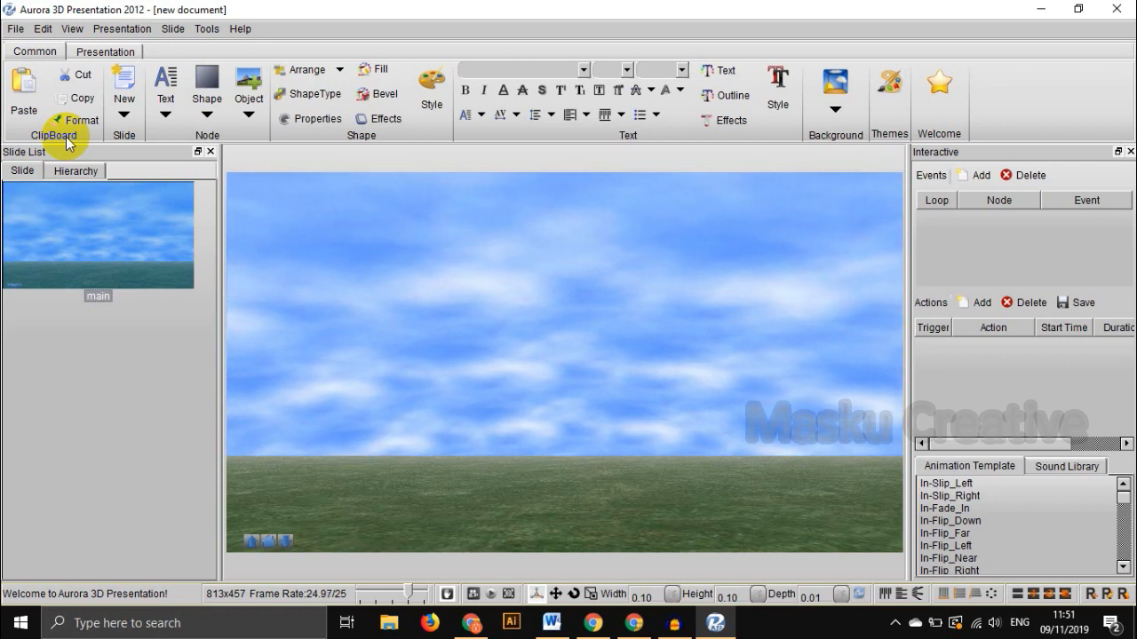
click(84, 234)
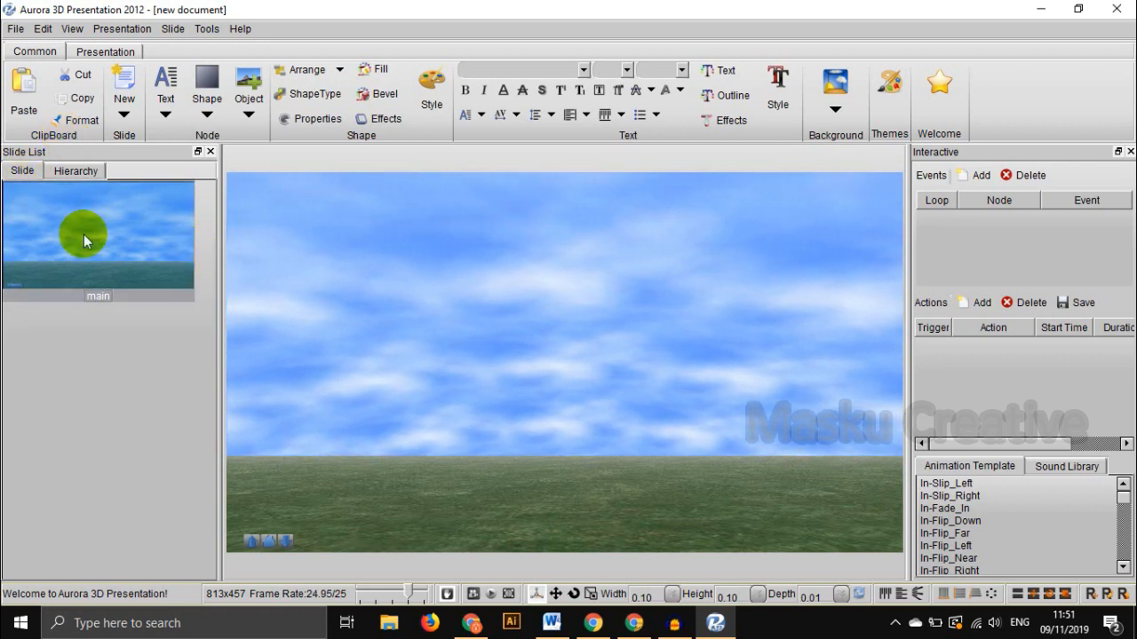
- Start another new presentation document and select the main slide in the slide list
click(16, 28)
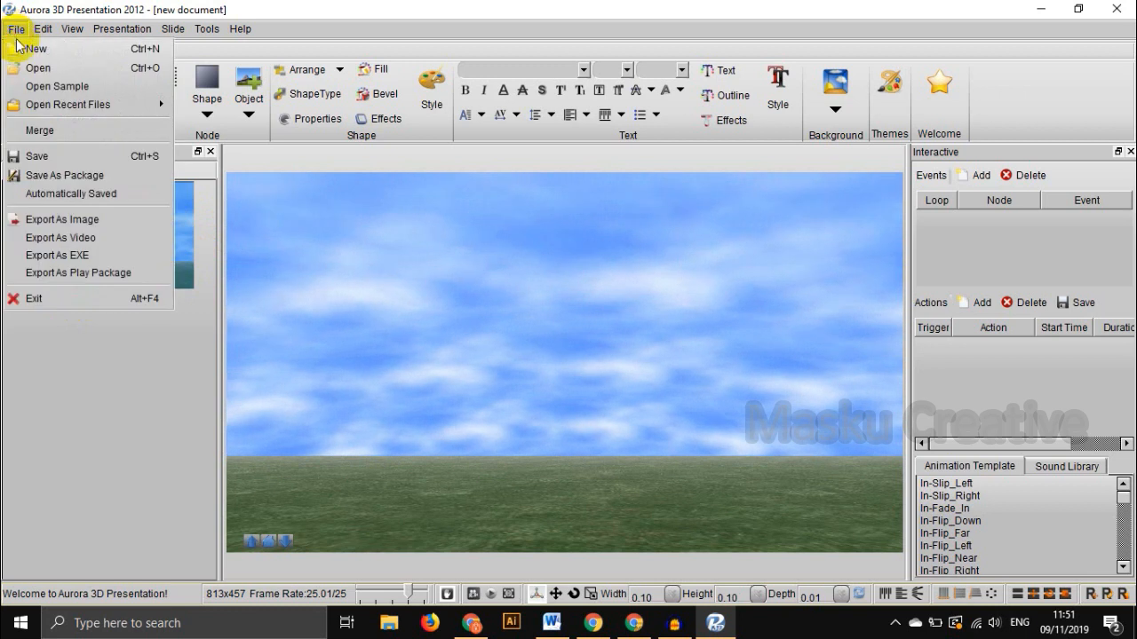
click(24, 52)
click(88, 235)
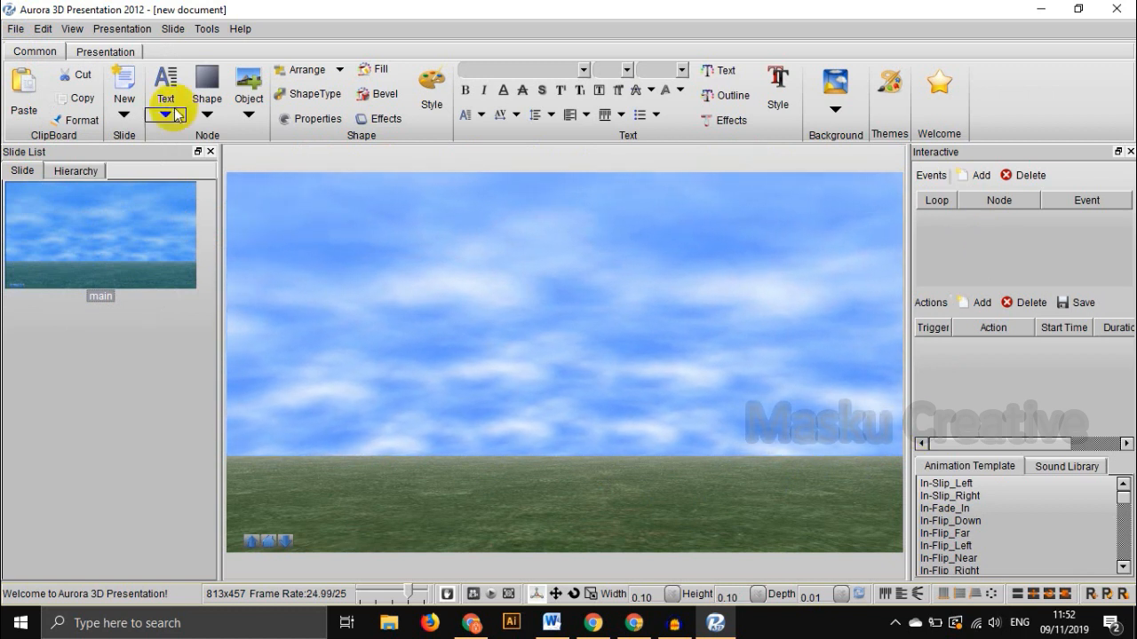
- Set the presentation size to FullScreen(16:9) with the Horizontal direction
click(122, 29)
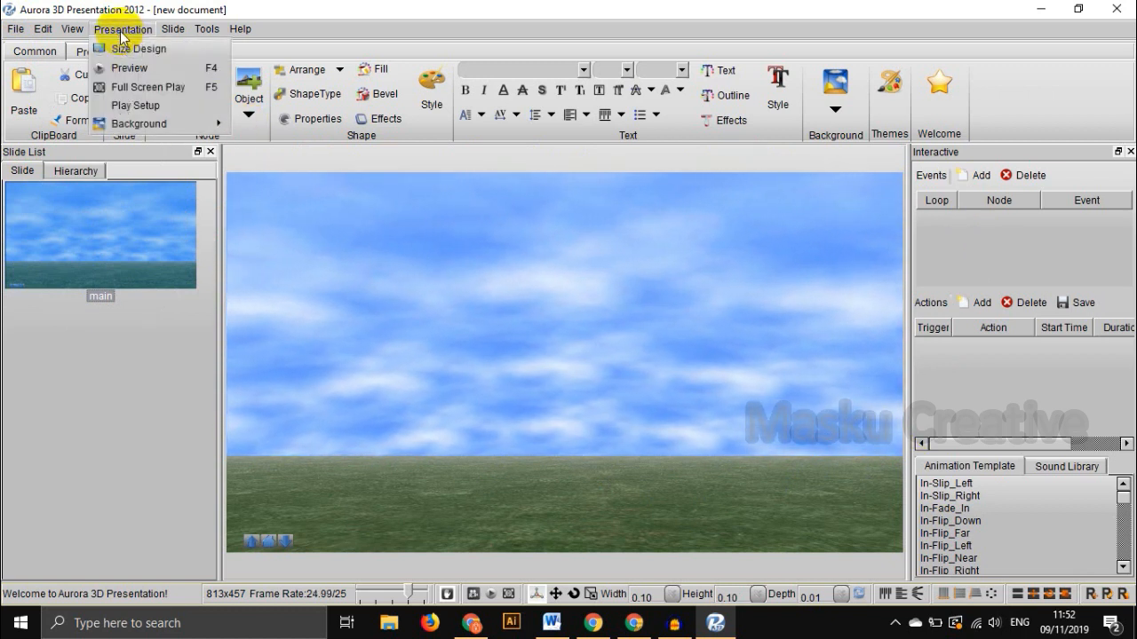
click(117, 48)
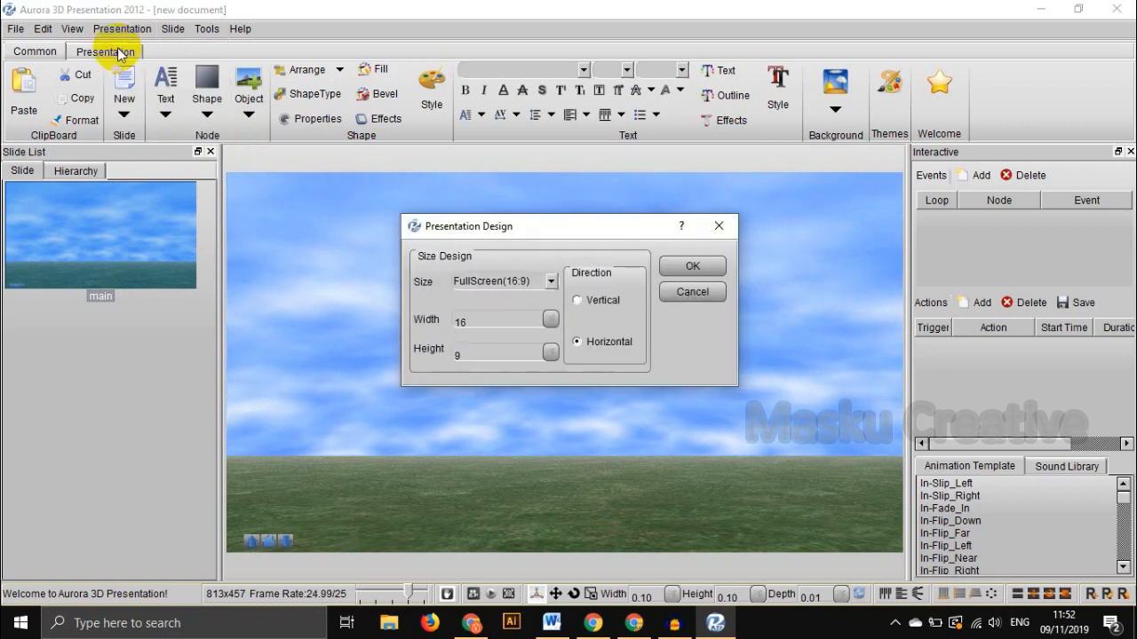
click(552, 280)
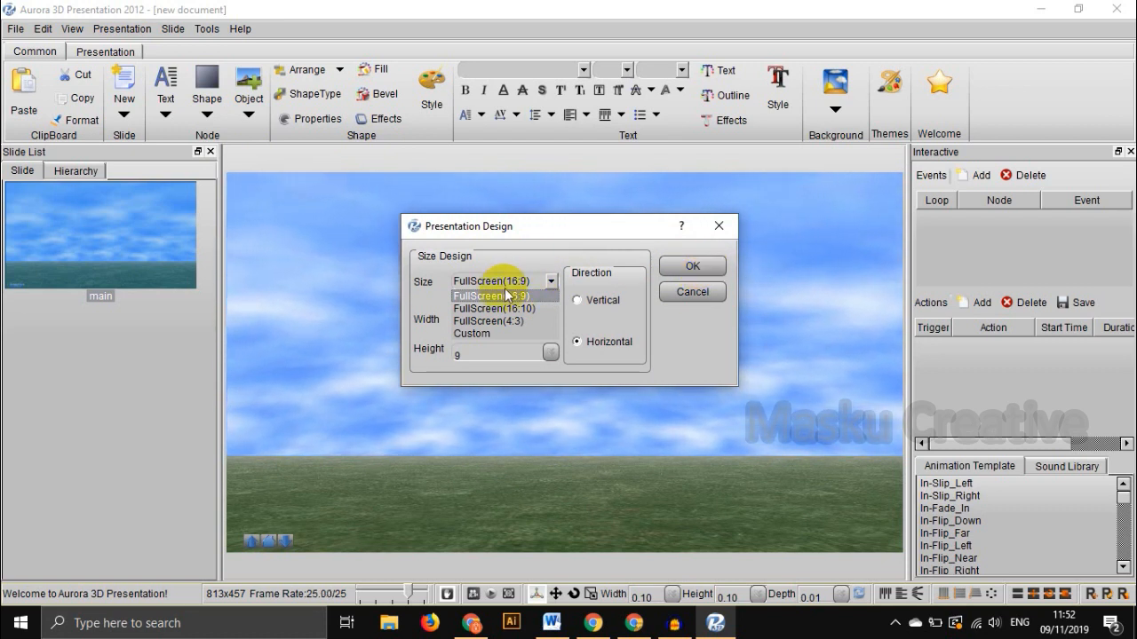
click(693, 266)
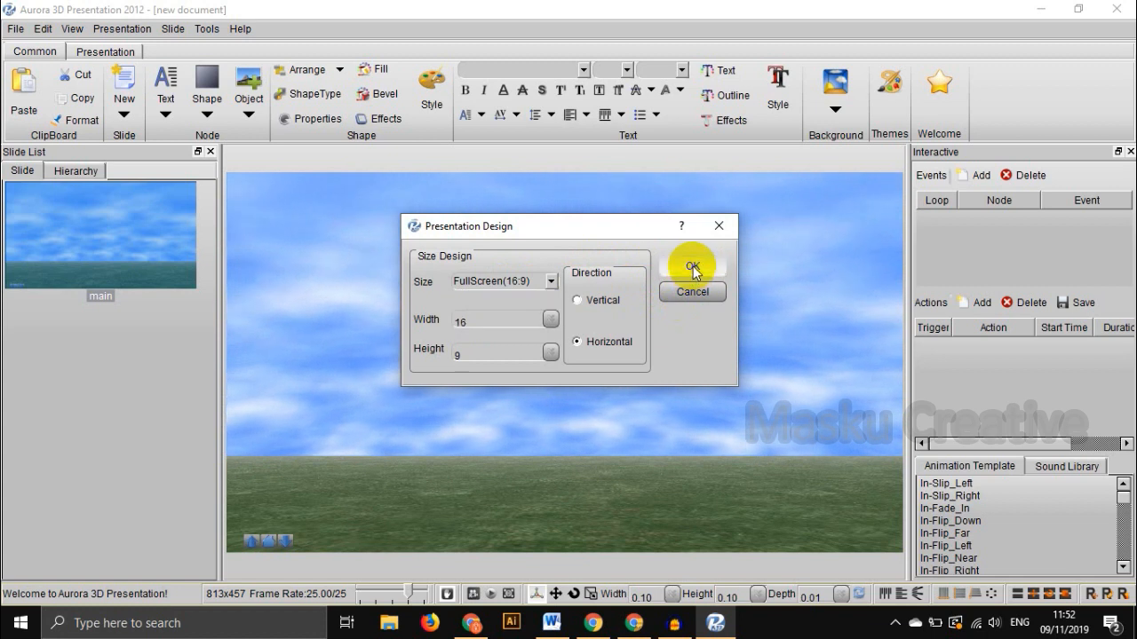
click(693, 266)
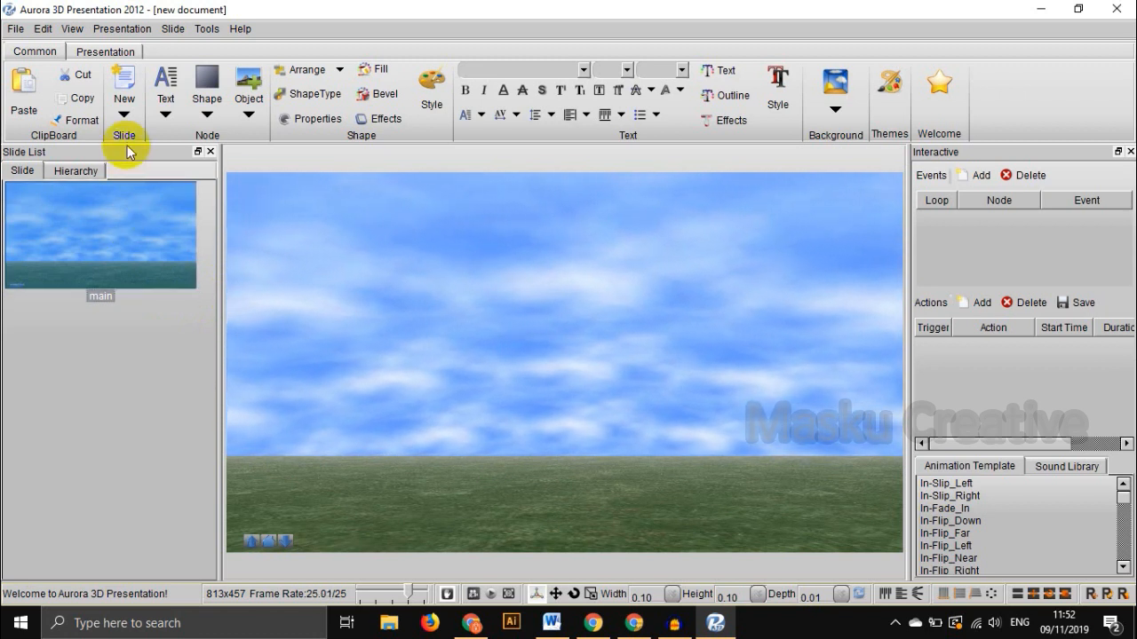
- Browse the slide template categories and add a new slide from the Common template Image Comparison1
click(124, 116)
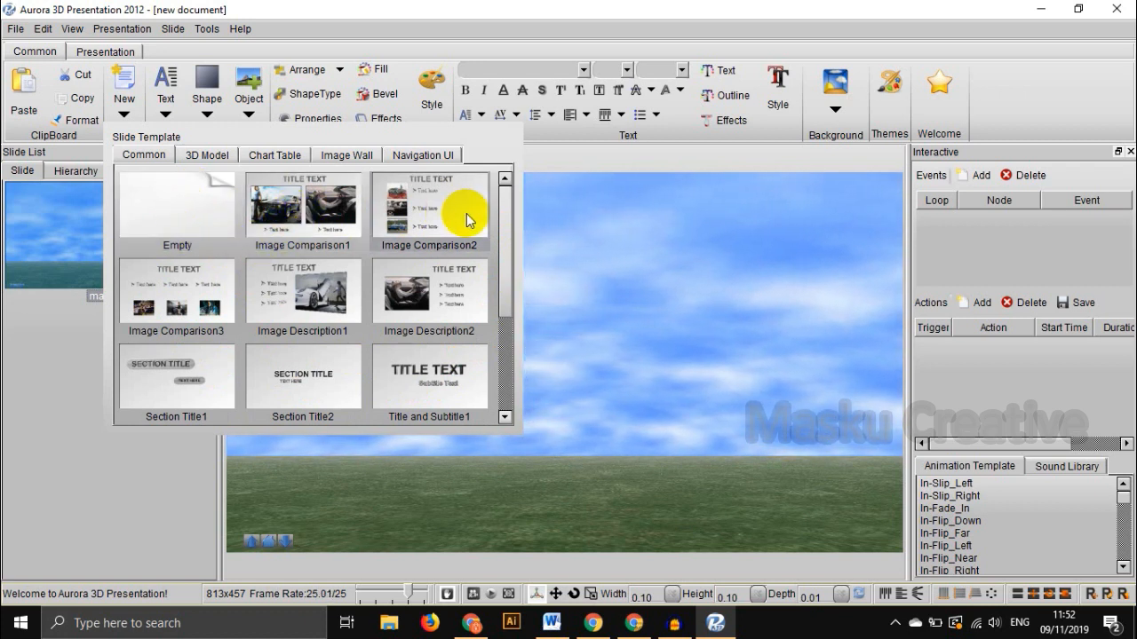
click(153, 158)
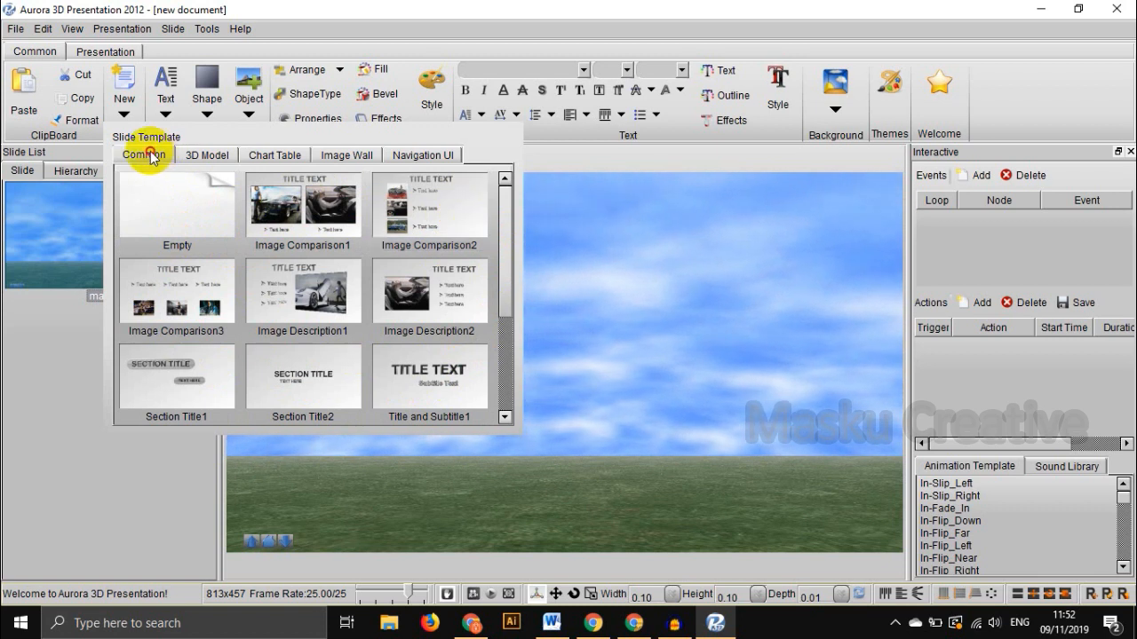
click(196, 158)
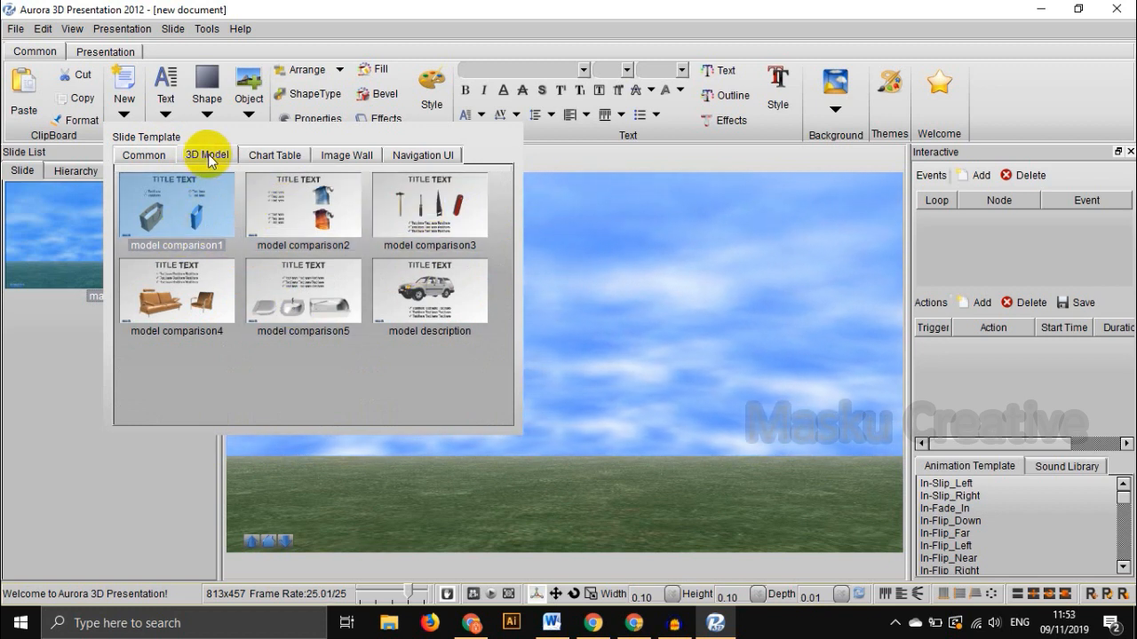
click(278, 156)
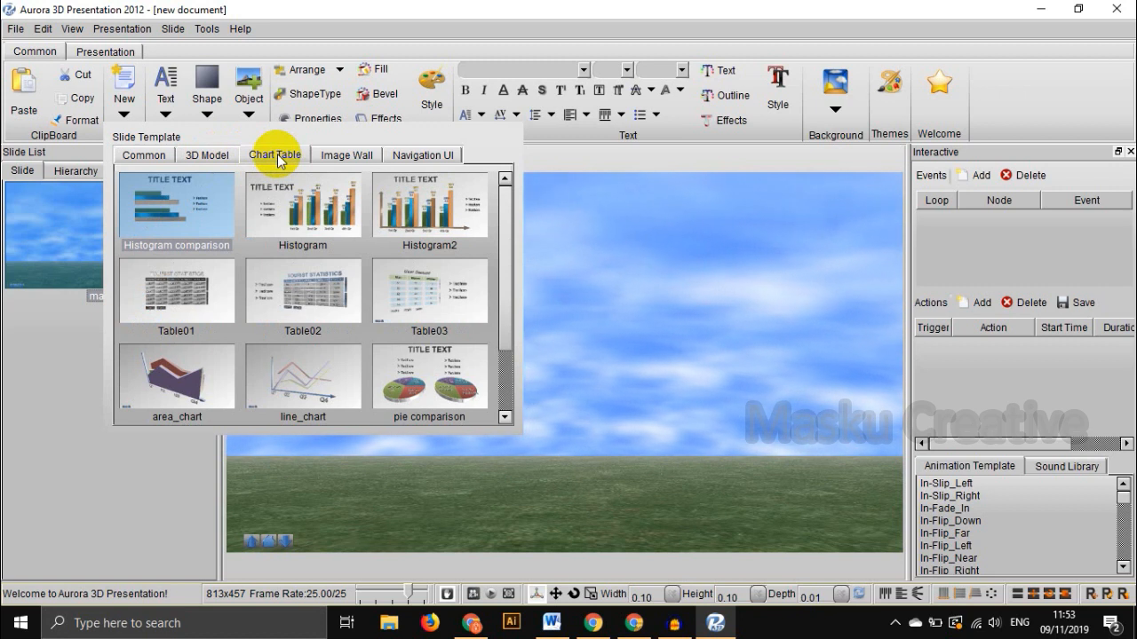
click(333, 156)
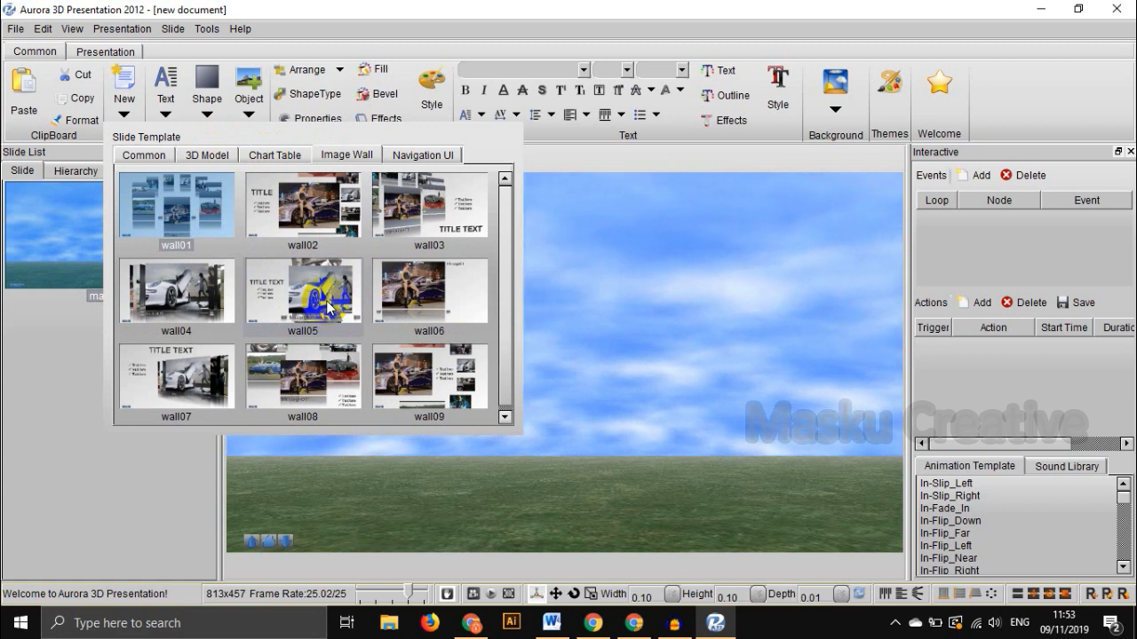
click(423, 156)
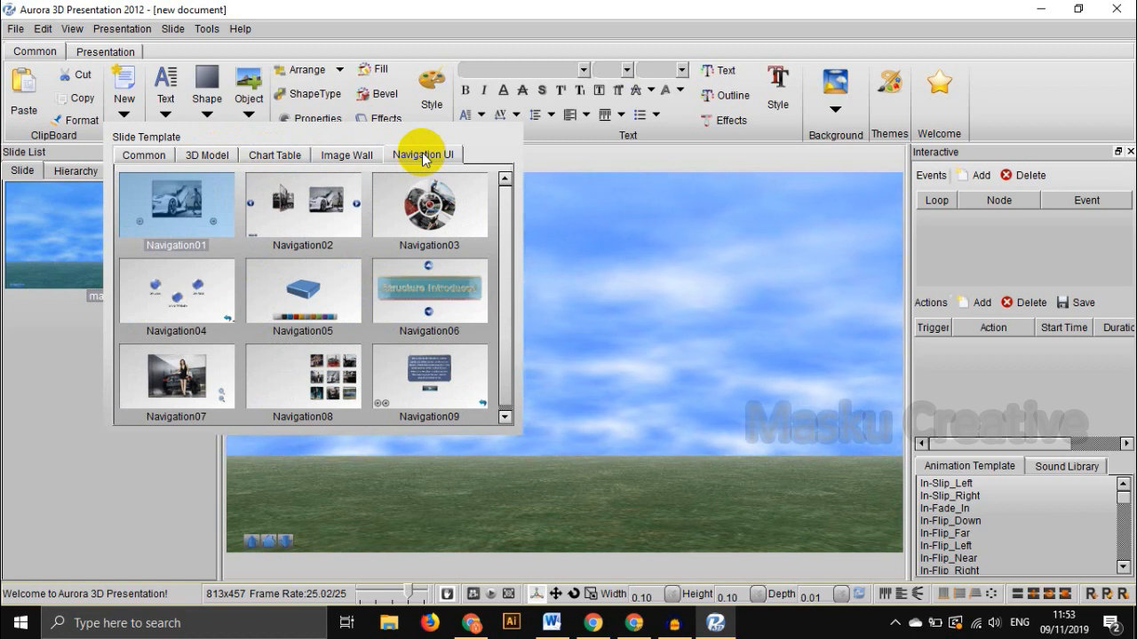
click(139, 160)
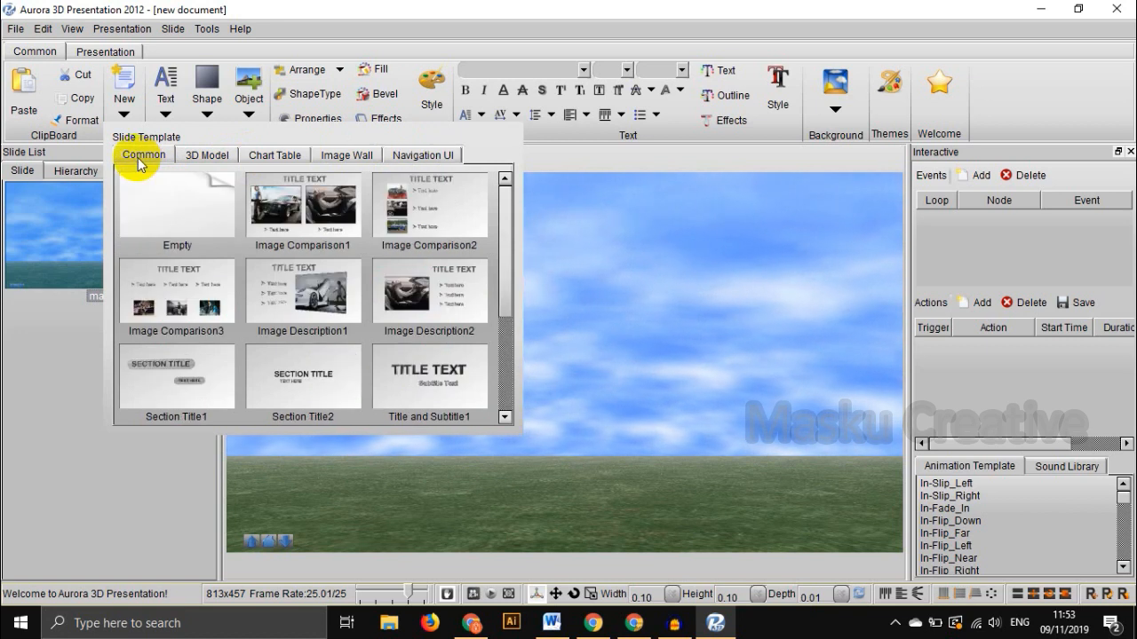
click(285, 206)
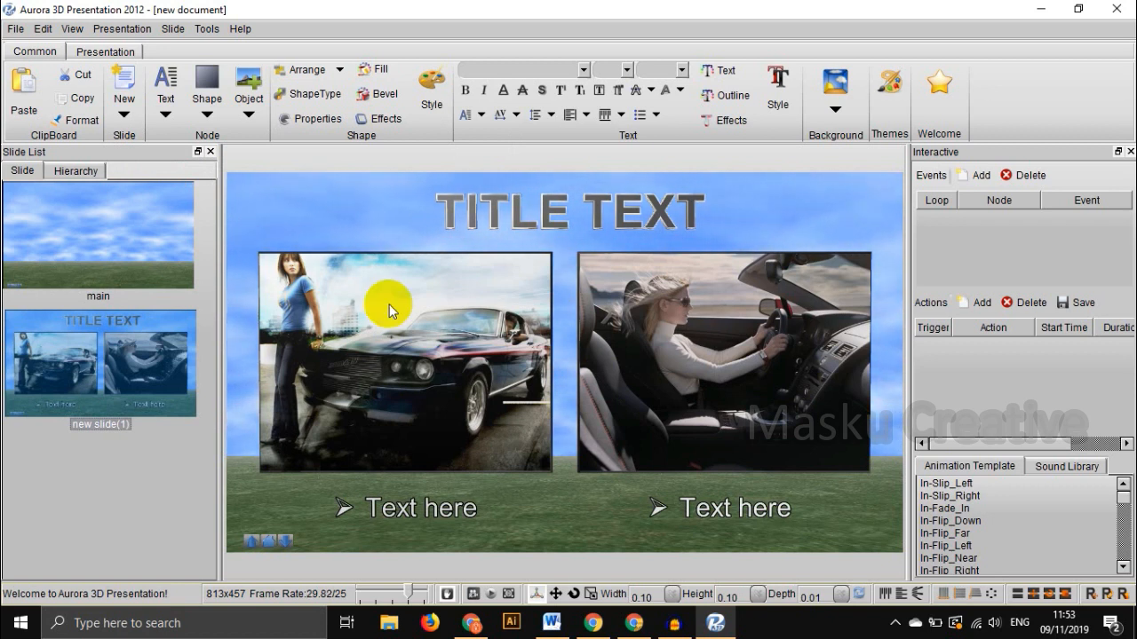
- Examine the hierarchy of image and text objects on the new slide and return to the slide thumbnails
click(70, 173)
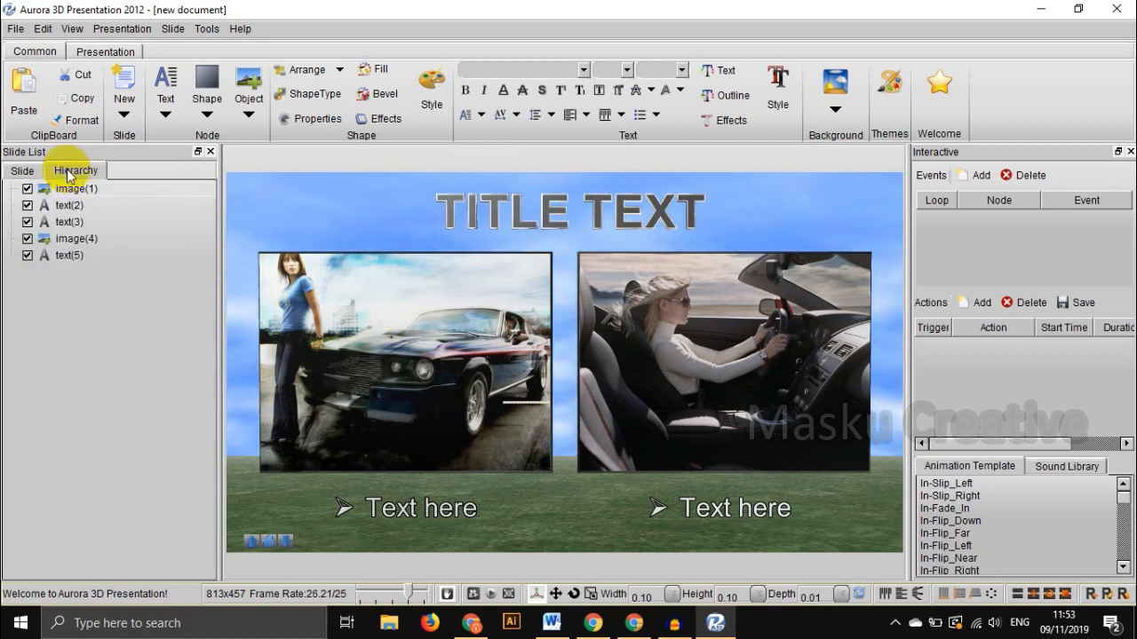
click(10, 172)
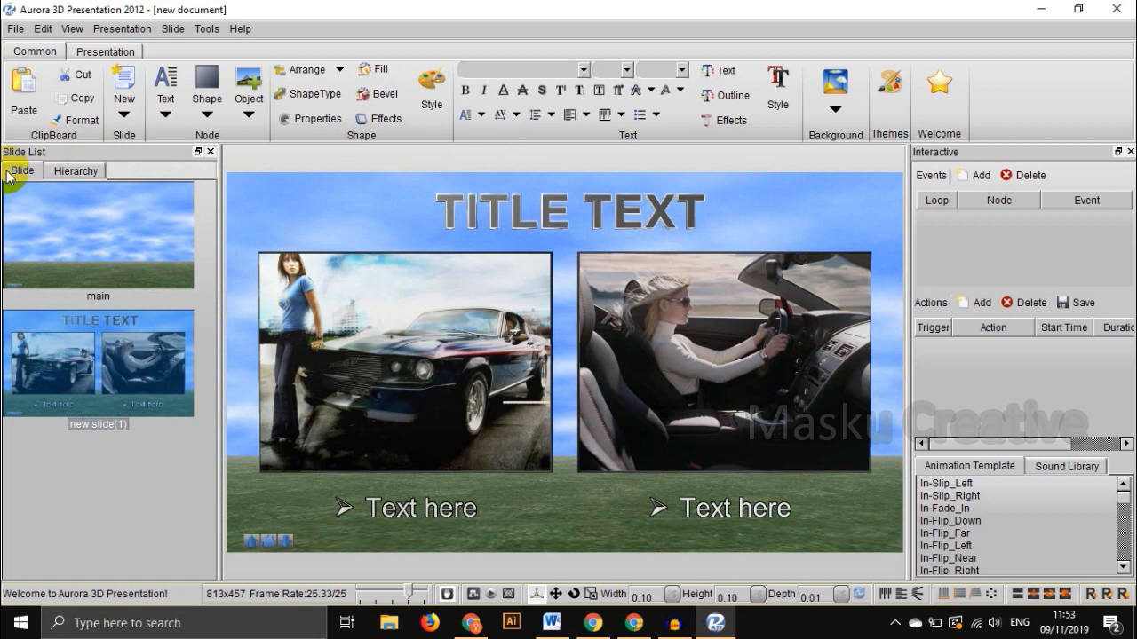
click(73, 171)
click(24, 172)
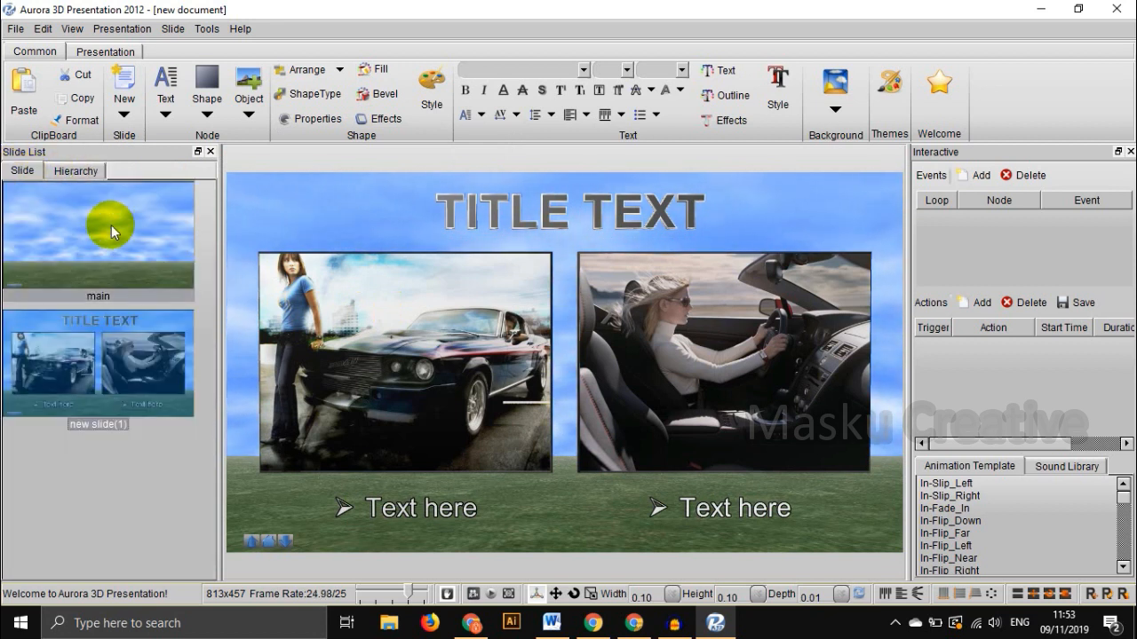
- Switch between the main slide and the new image comparison slide to compare them, ending on the new slide
click(84, 221)
click(98, 246)
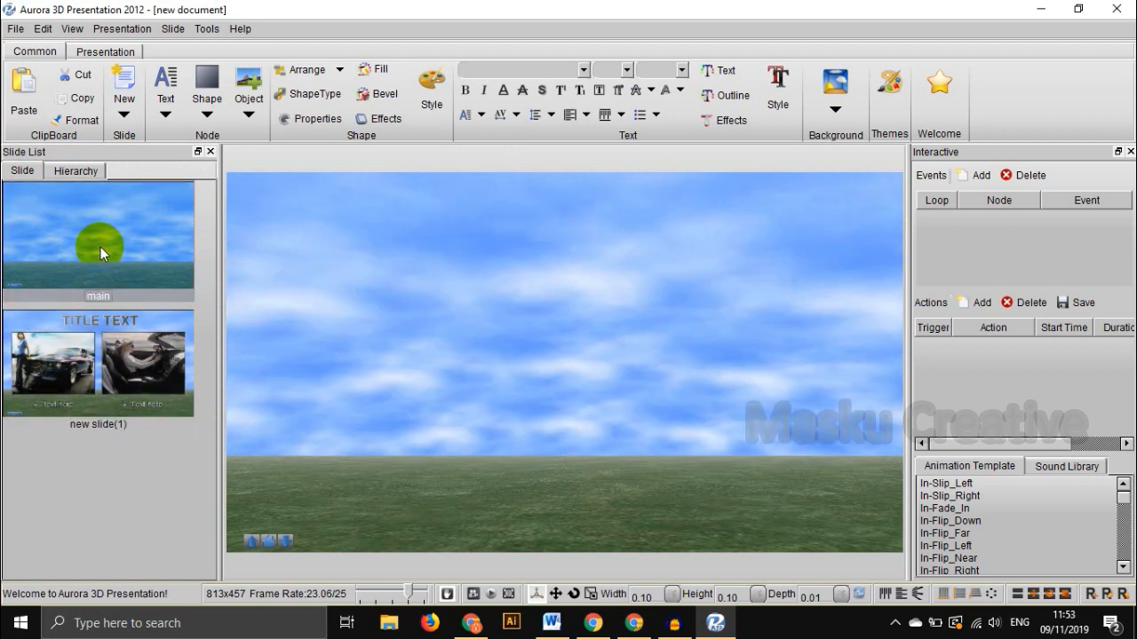
click(103, 373)
click(114, 266)
click(100, 358)
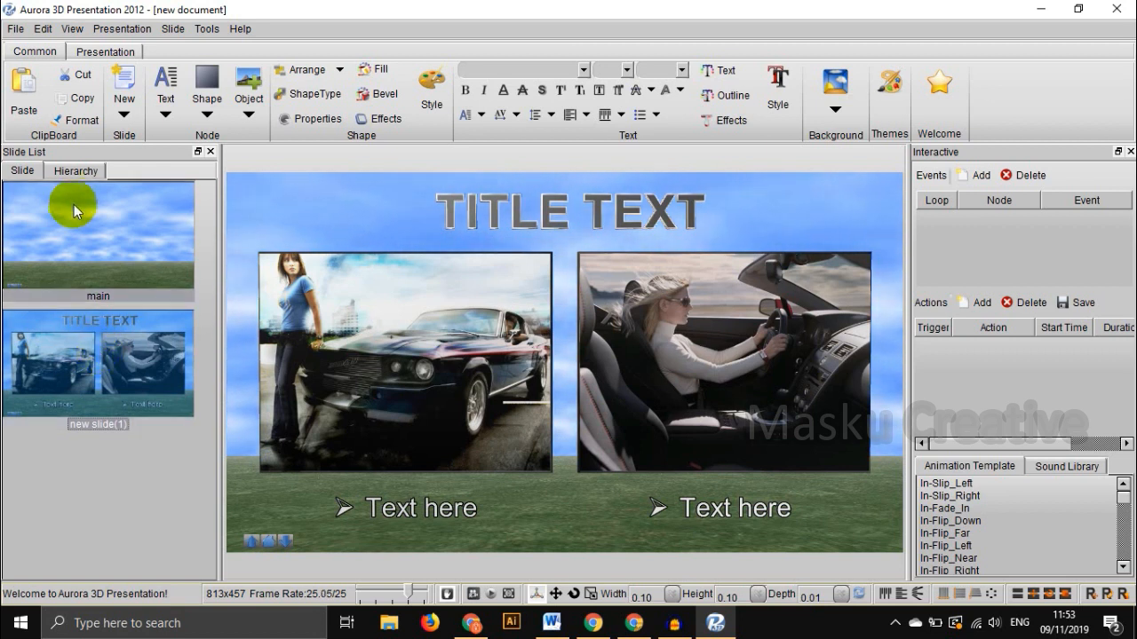
- Show the image comparison slide's object hierarchy again to review its nodes
click(75, 170)
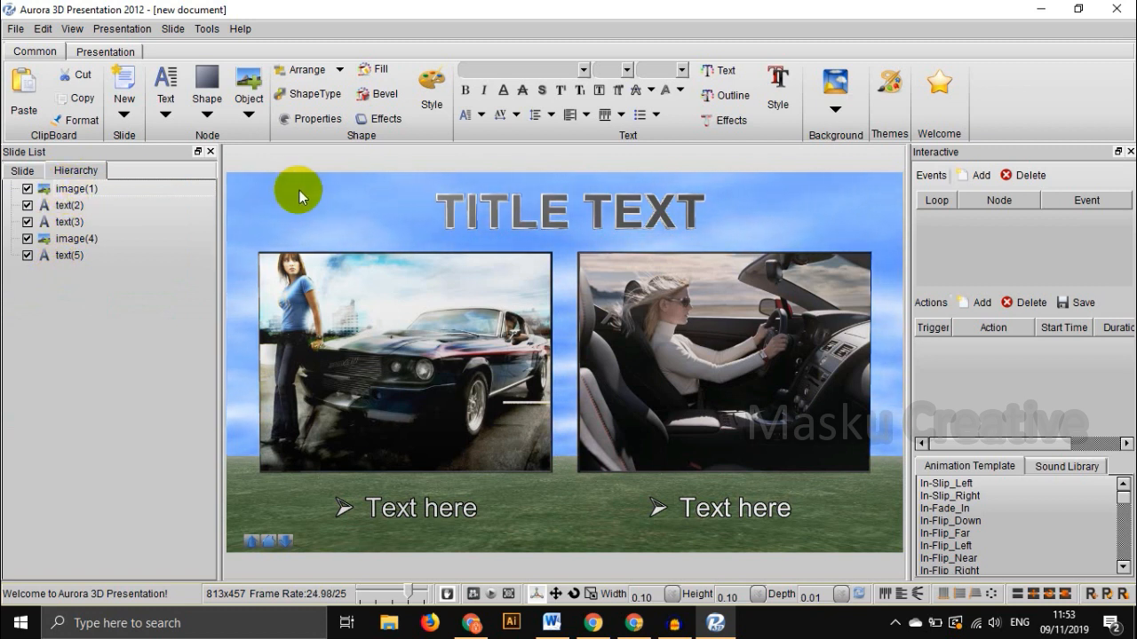
click(24, 171)
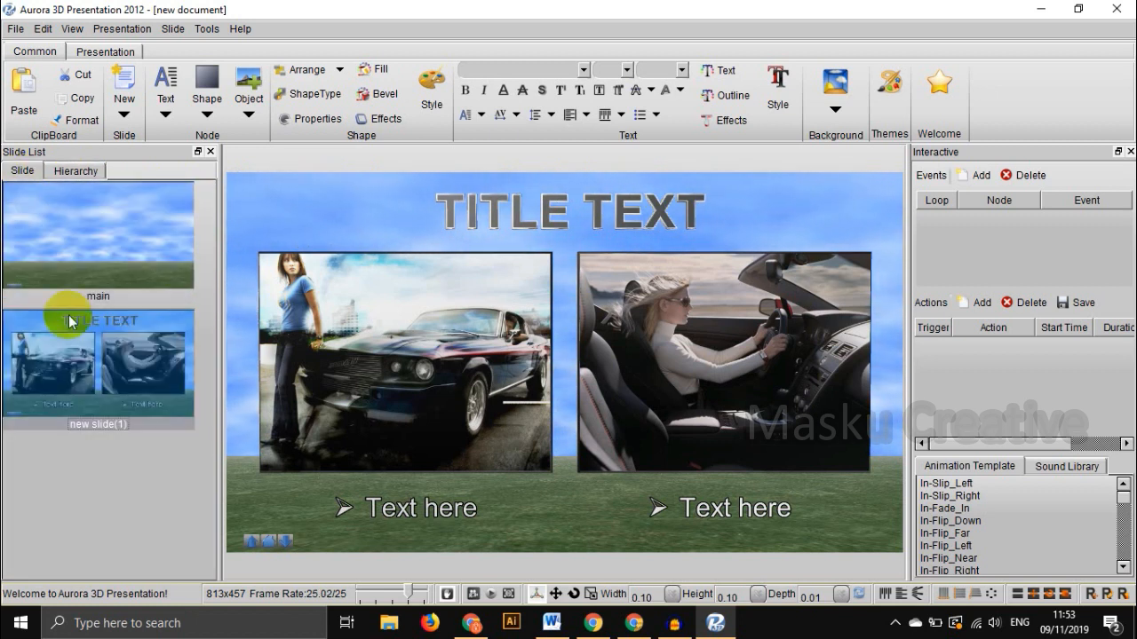
click(78, 171)
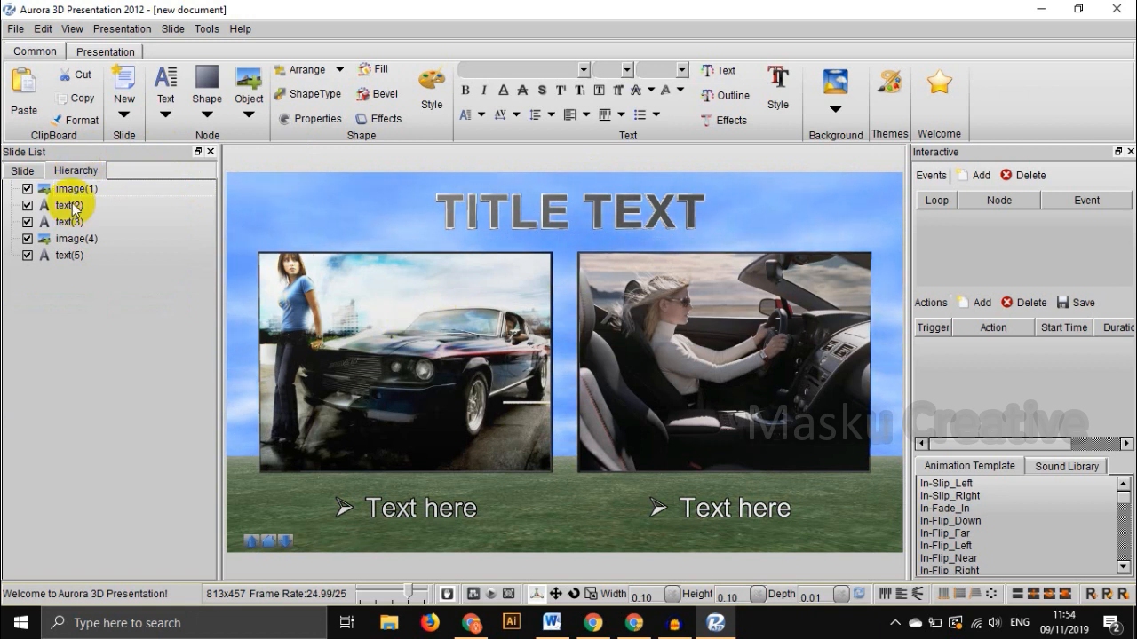
- Examine which slide object each hierarchy node represents by selecting the two images and three texts one after another
click(49, 188)
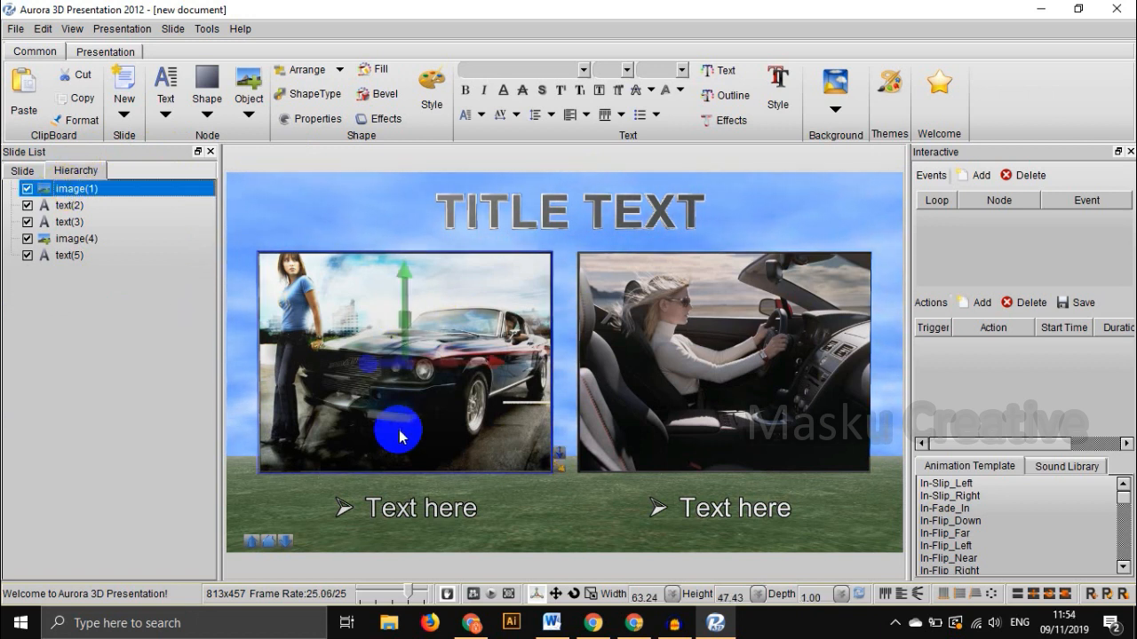
click(60, 206)
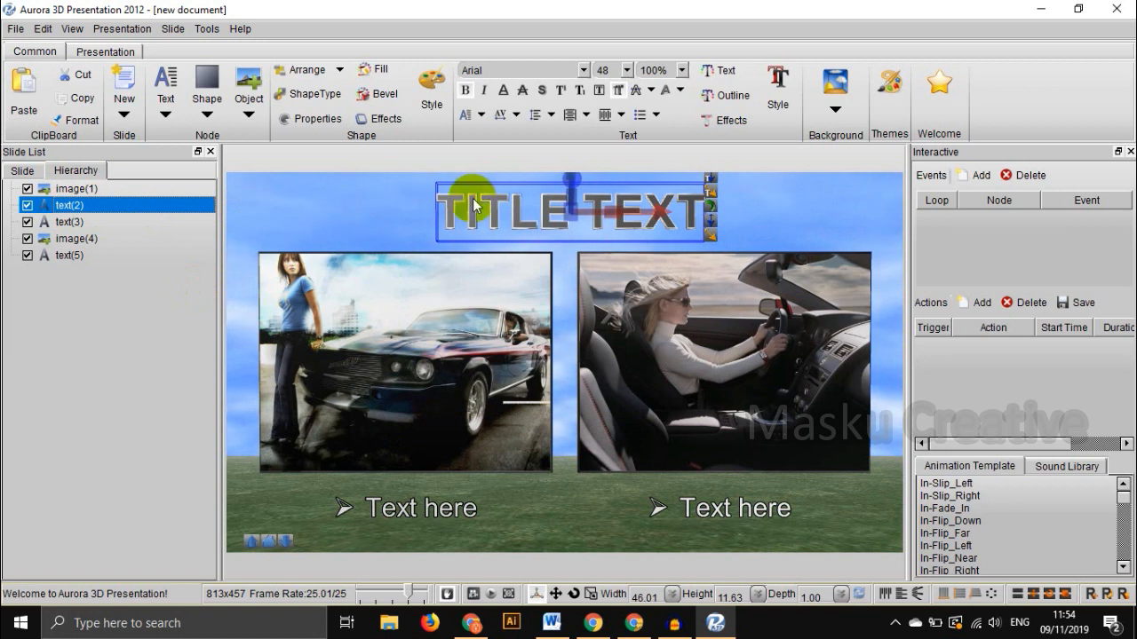
click(69, 221)
click(69, 238)
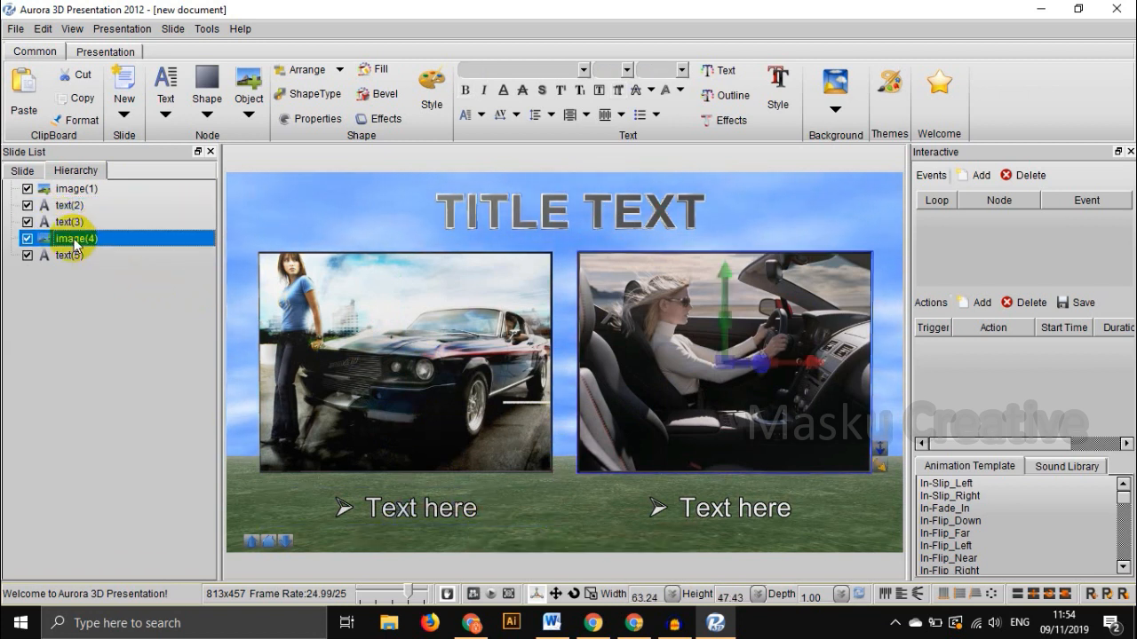
click(87, 259)
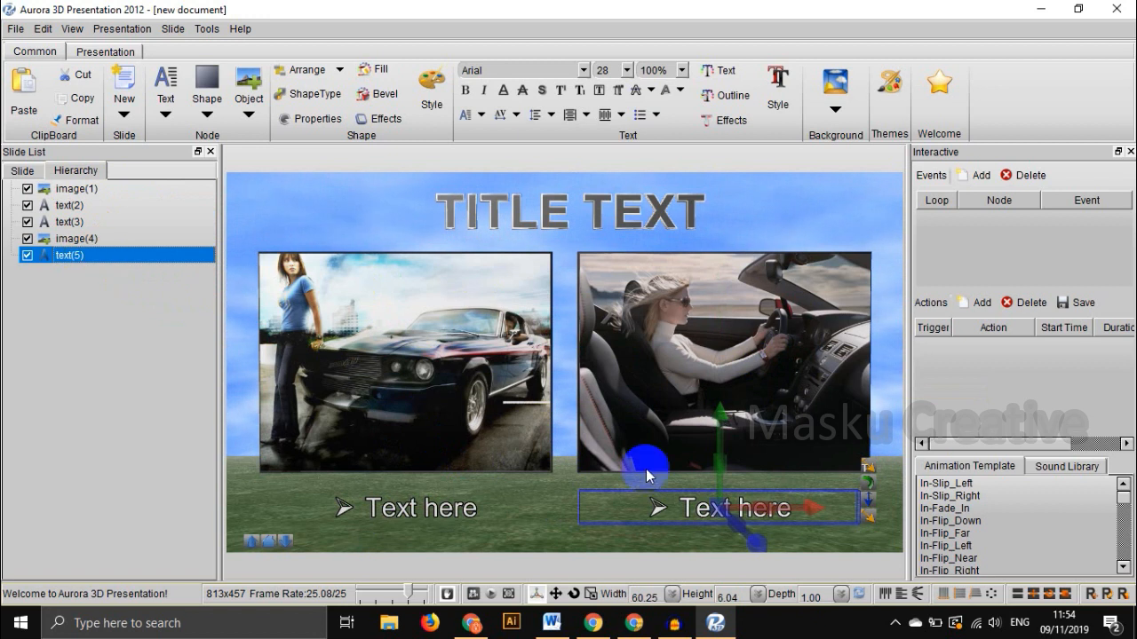
click(26, 207)
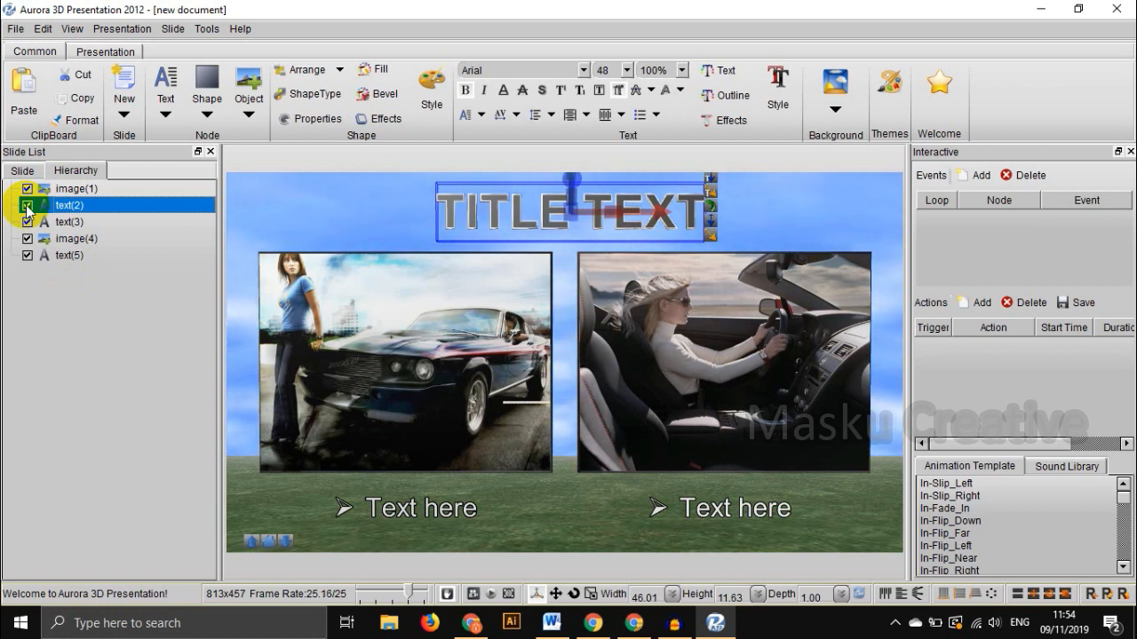
- Return to the slide thumbnails and add a blank new slide directly after the main slide
click(23, 172)
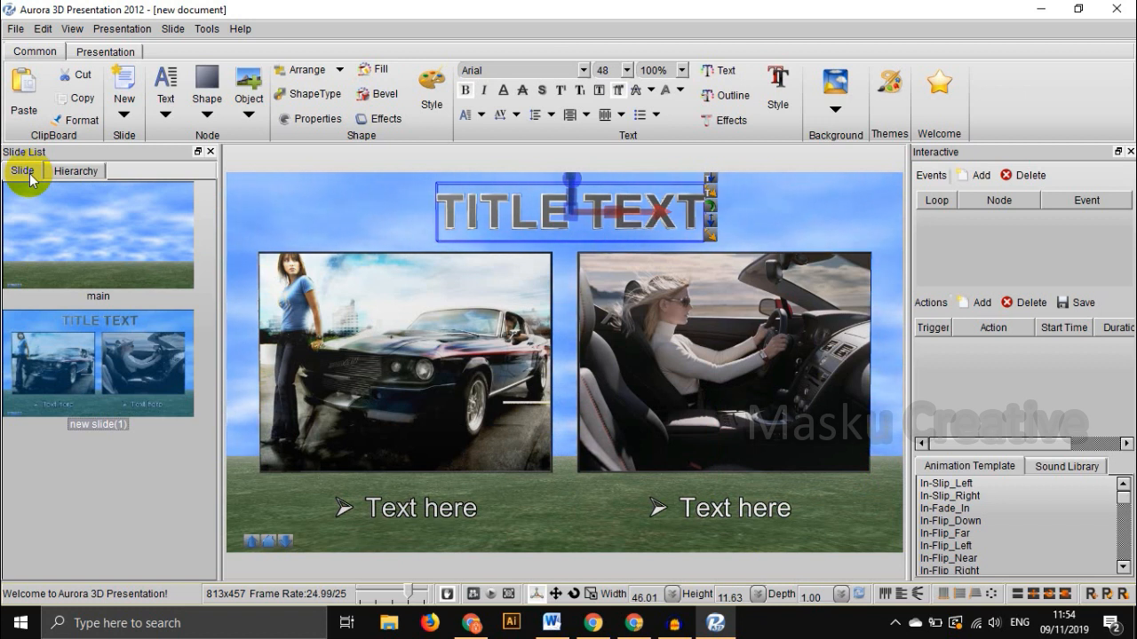
click(92, 230)
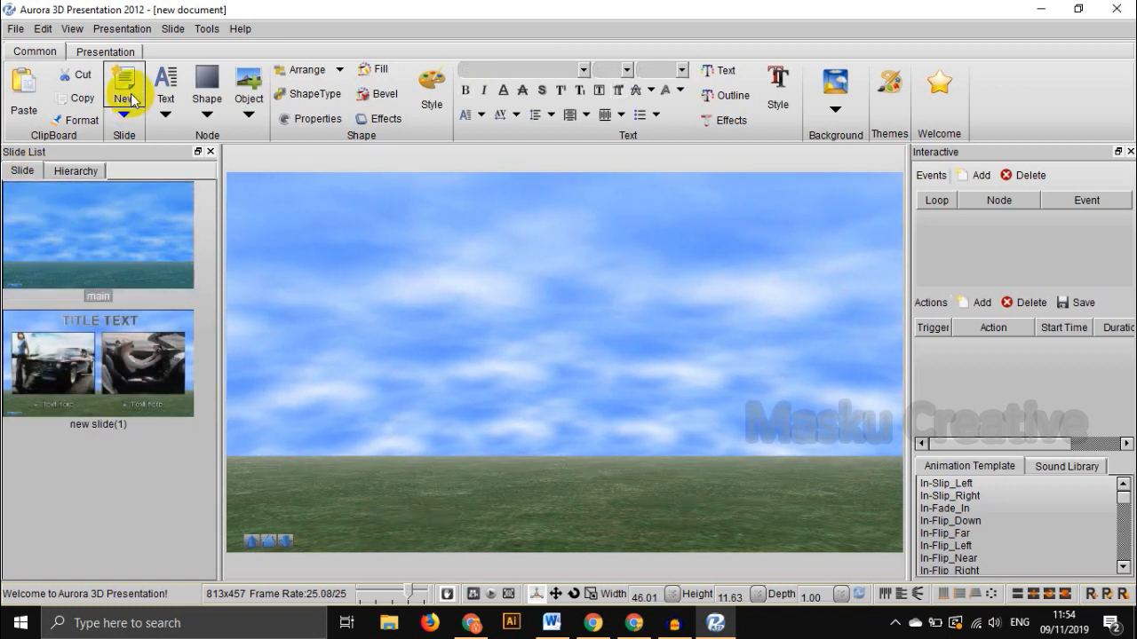
click(126, 98)
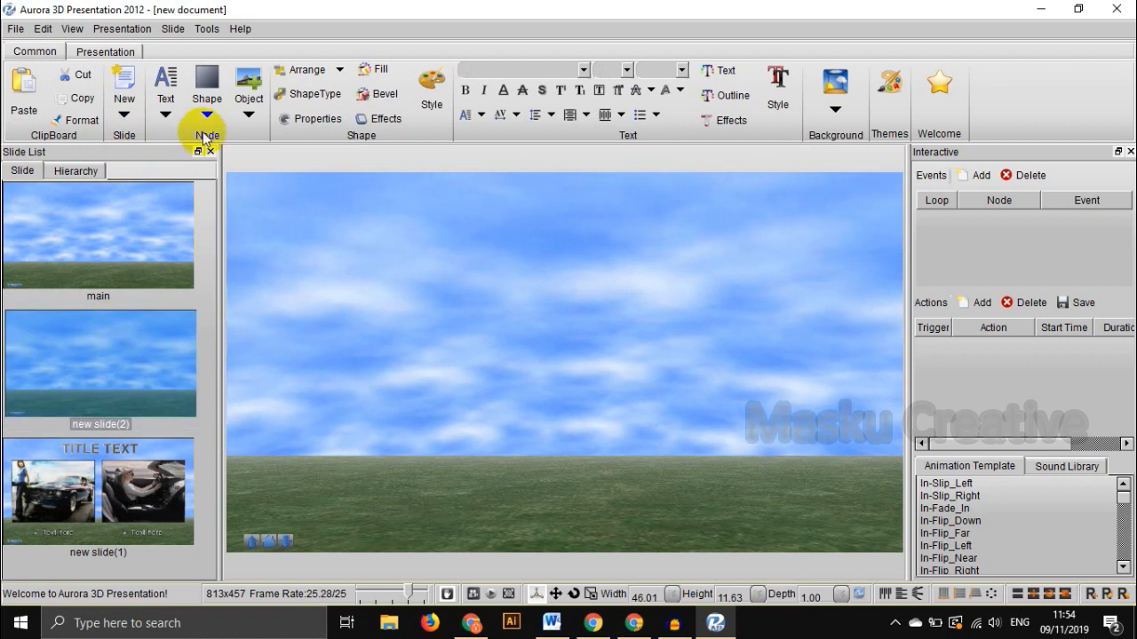
- Place a 3D horizontal text object on the left part of the new blank slide
click(166, 114)
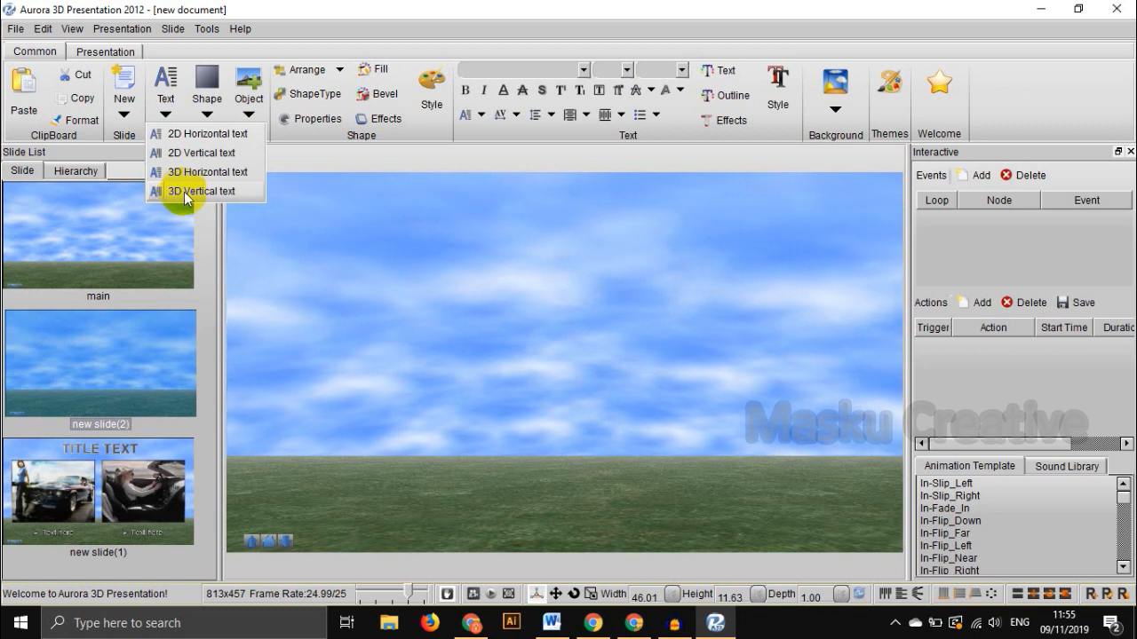
click(185, 193)
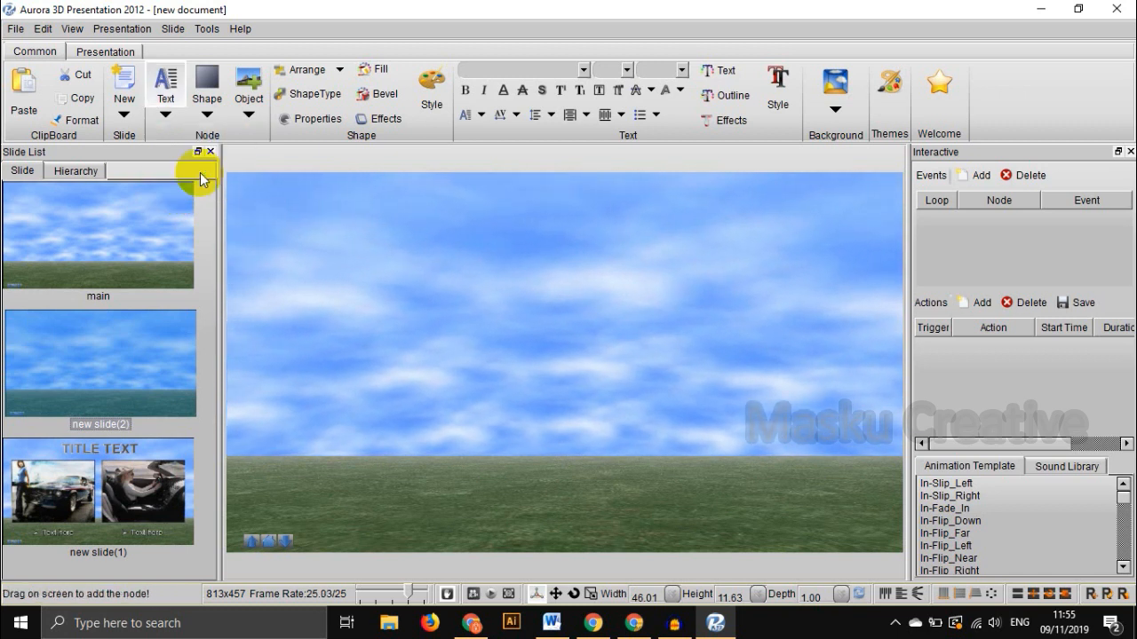
click(328, 301)
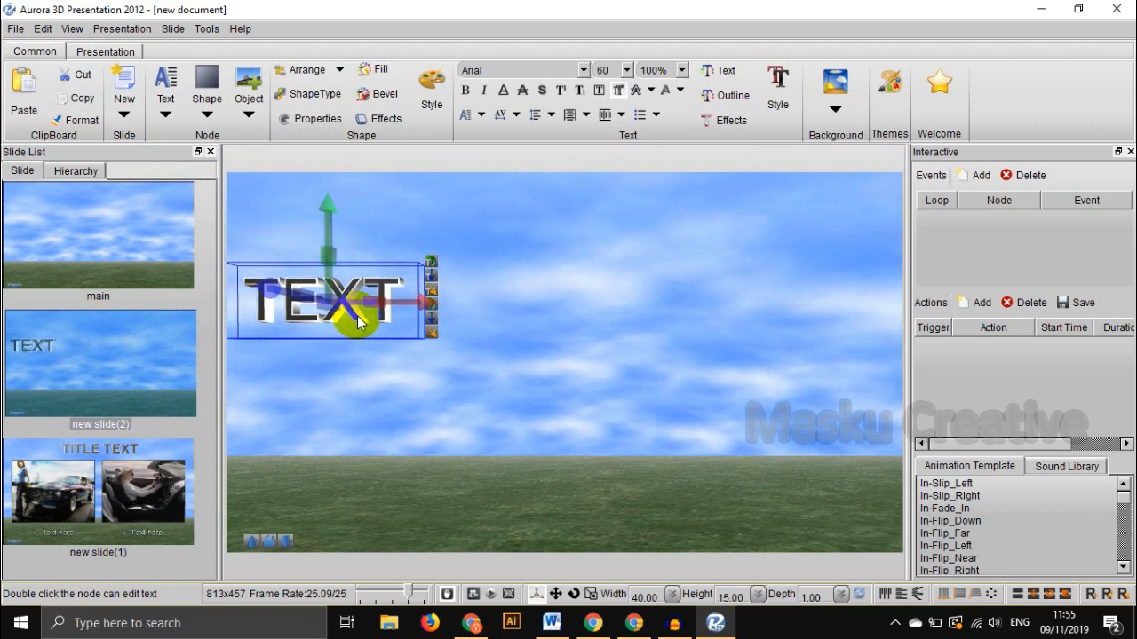
- Replace the placeholder wording of the new 3D text with "Contoh"
double_click(357, 315)
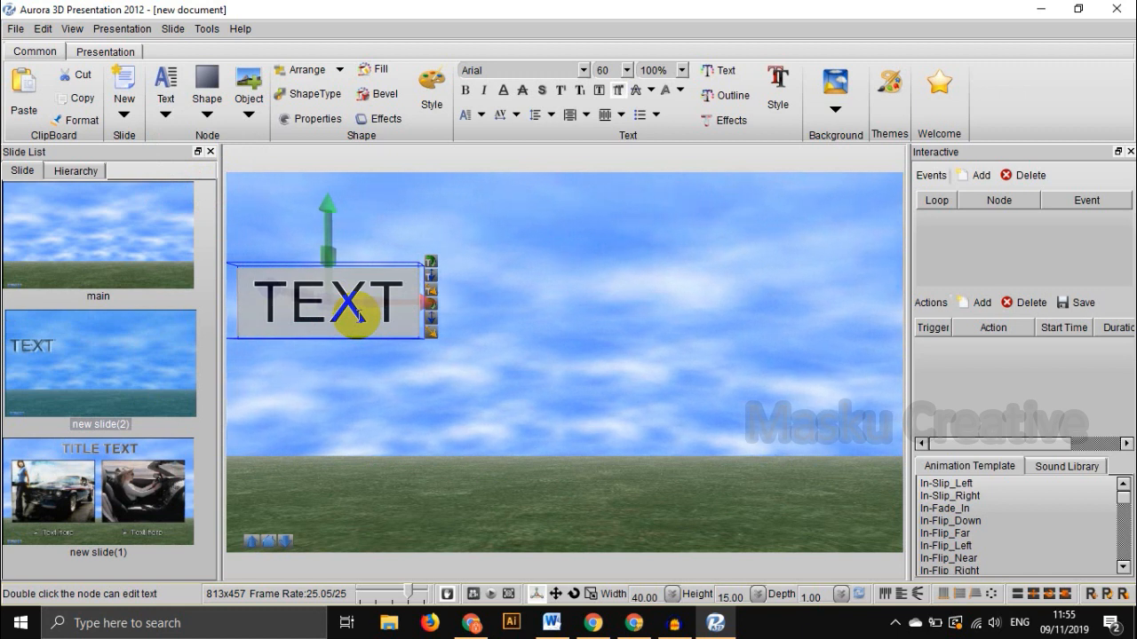
key(ctrl+a)
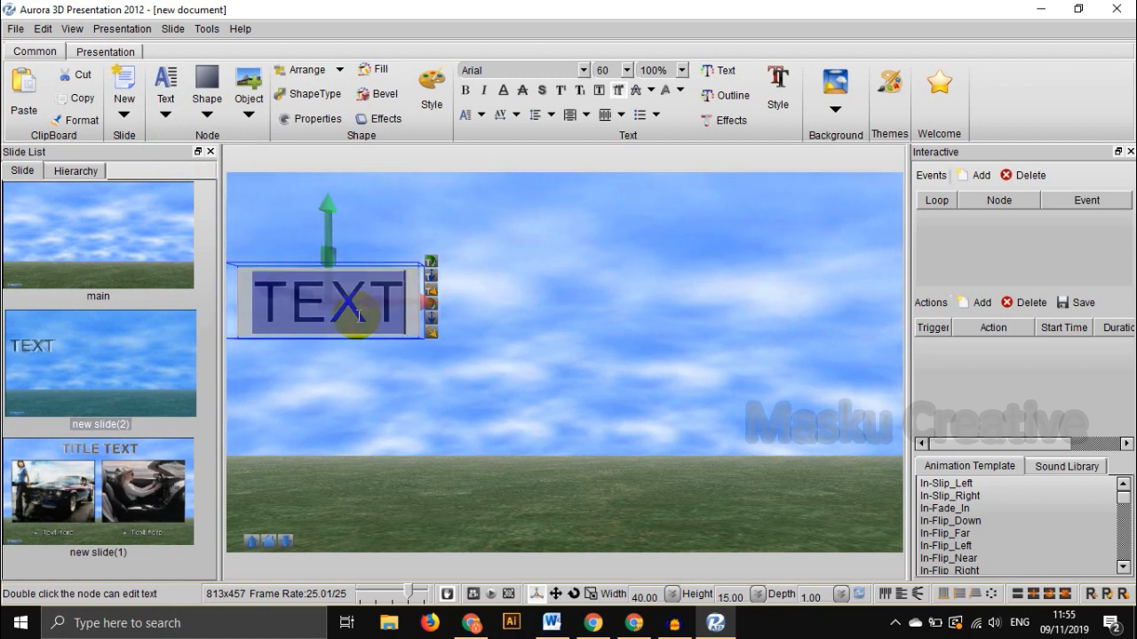
text(Con)
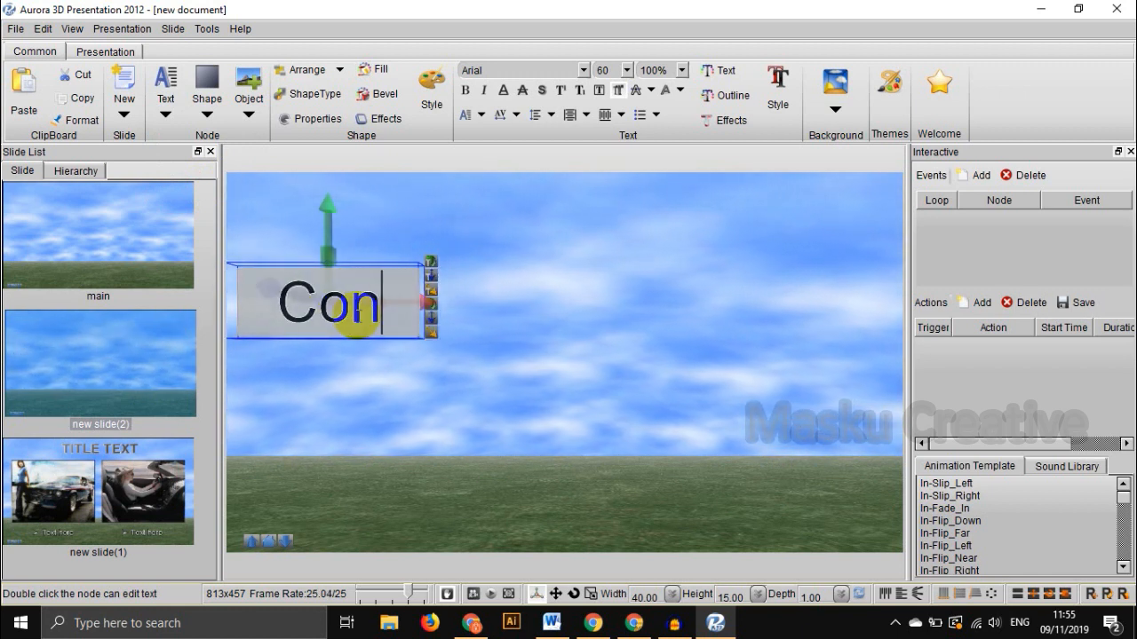
text(toh)
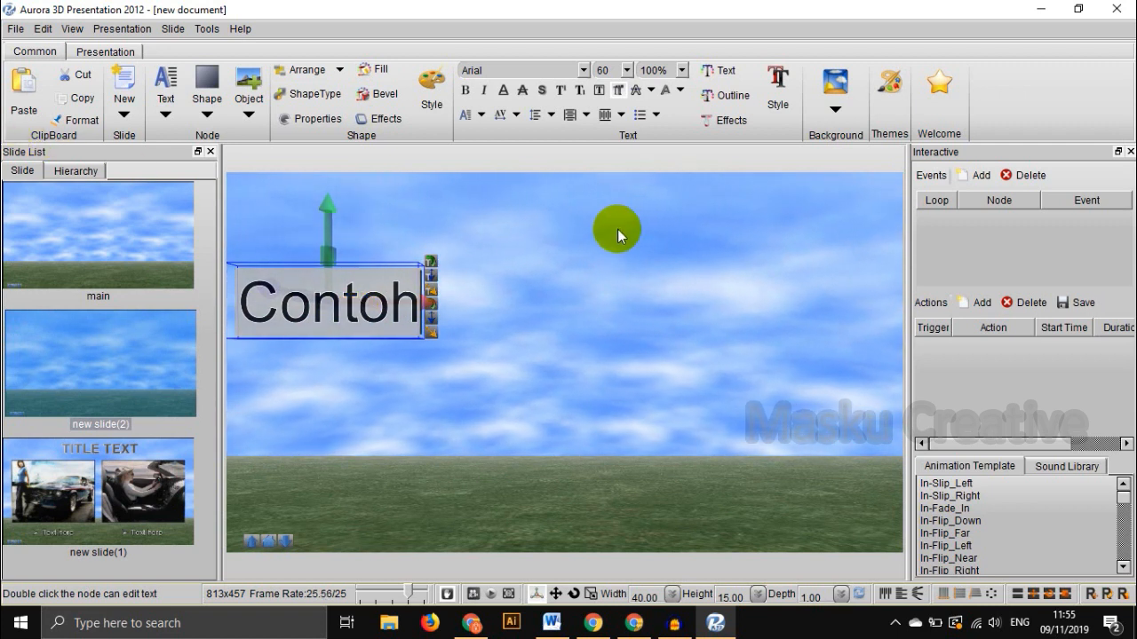
click(708, 248)
- Set the font of the Contoh text to Amoebic
click(308, 315)
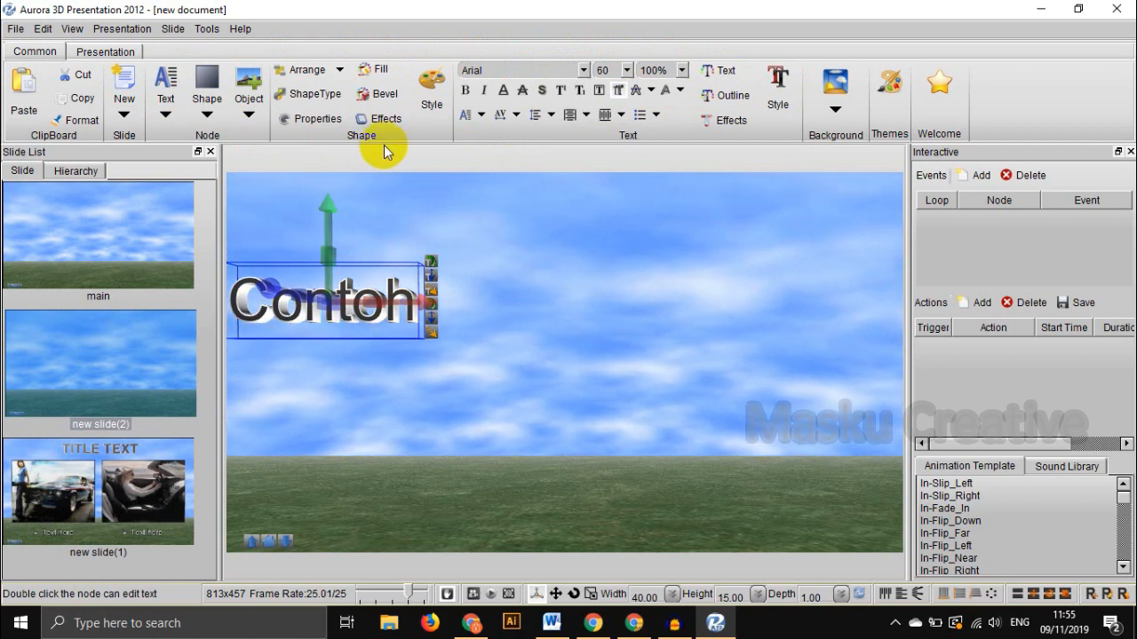
click(584, 71)
click(584, 71)
click(584, 71)
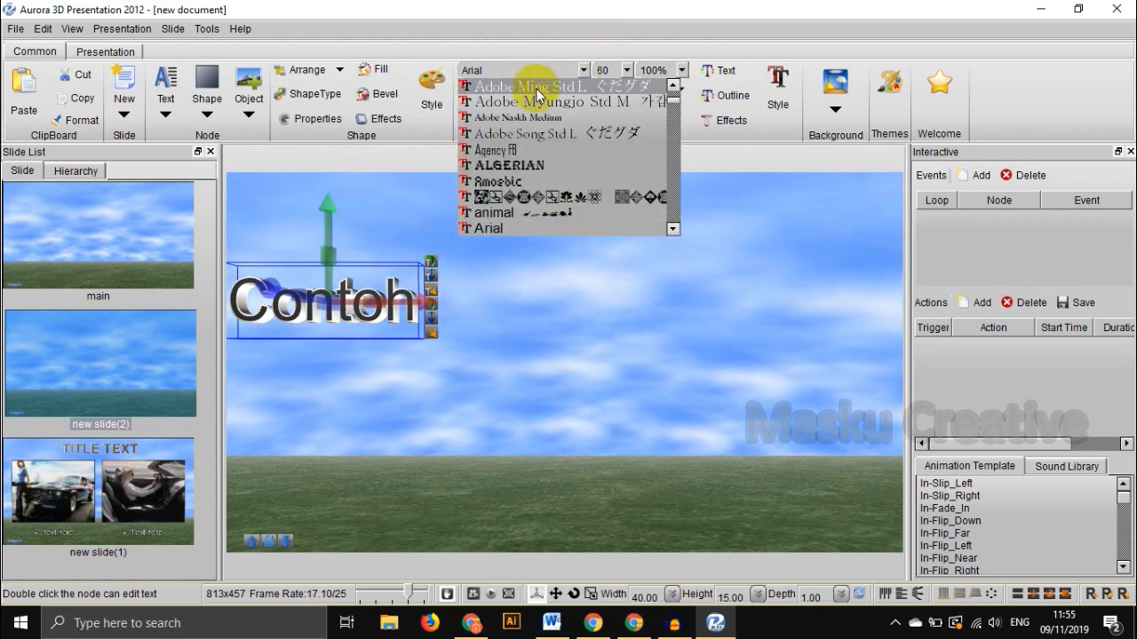
click(508, 327)
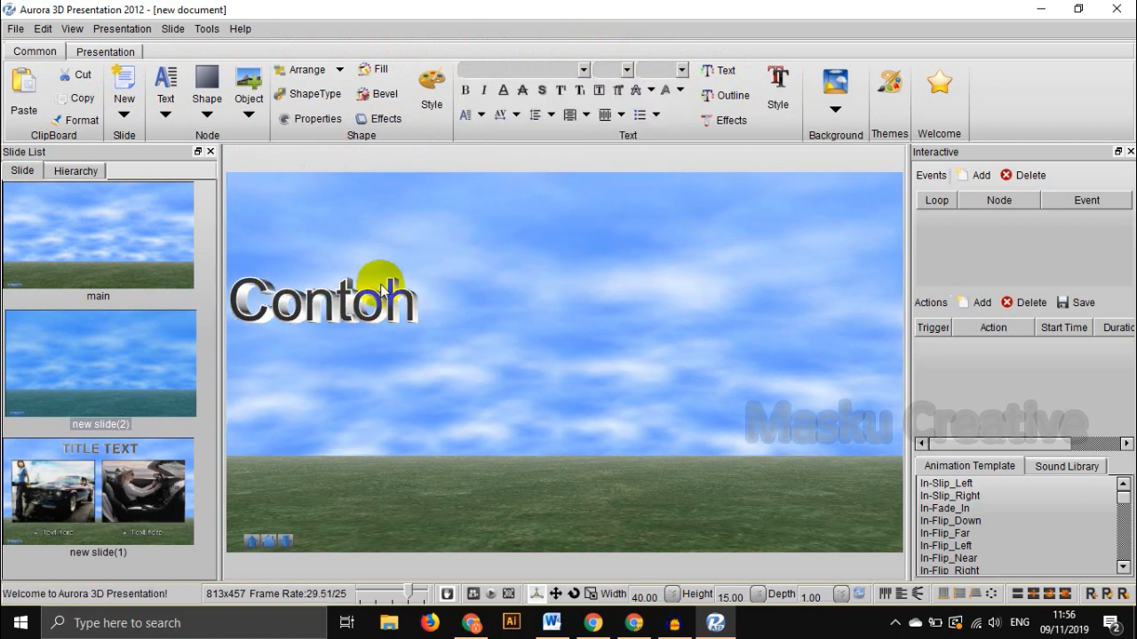
click(366, 313)
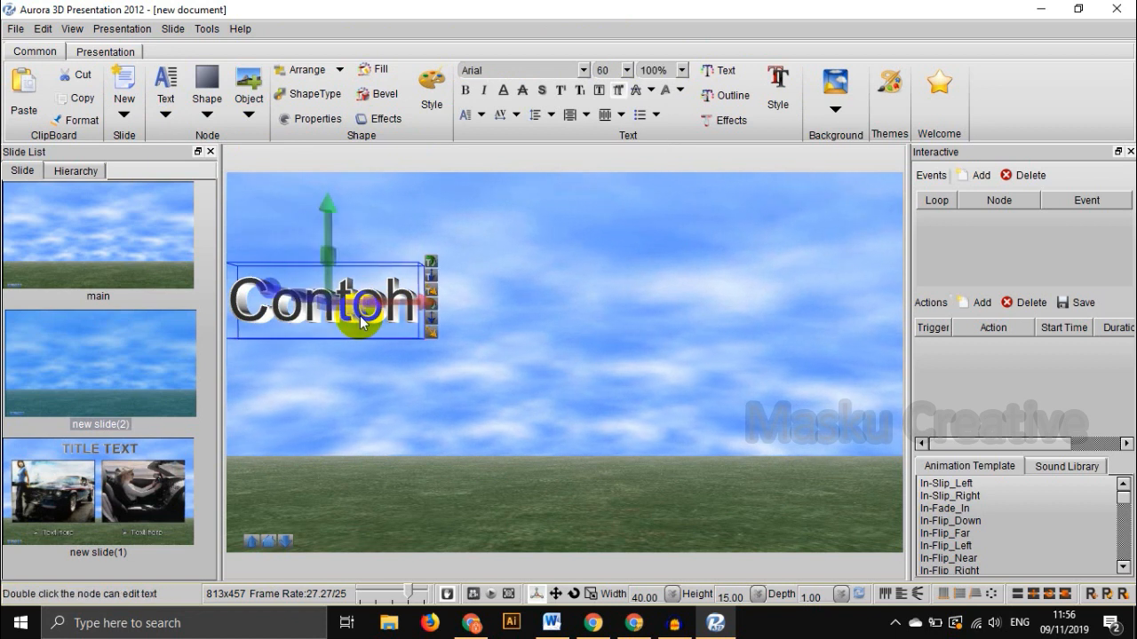
click(584, 71)
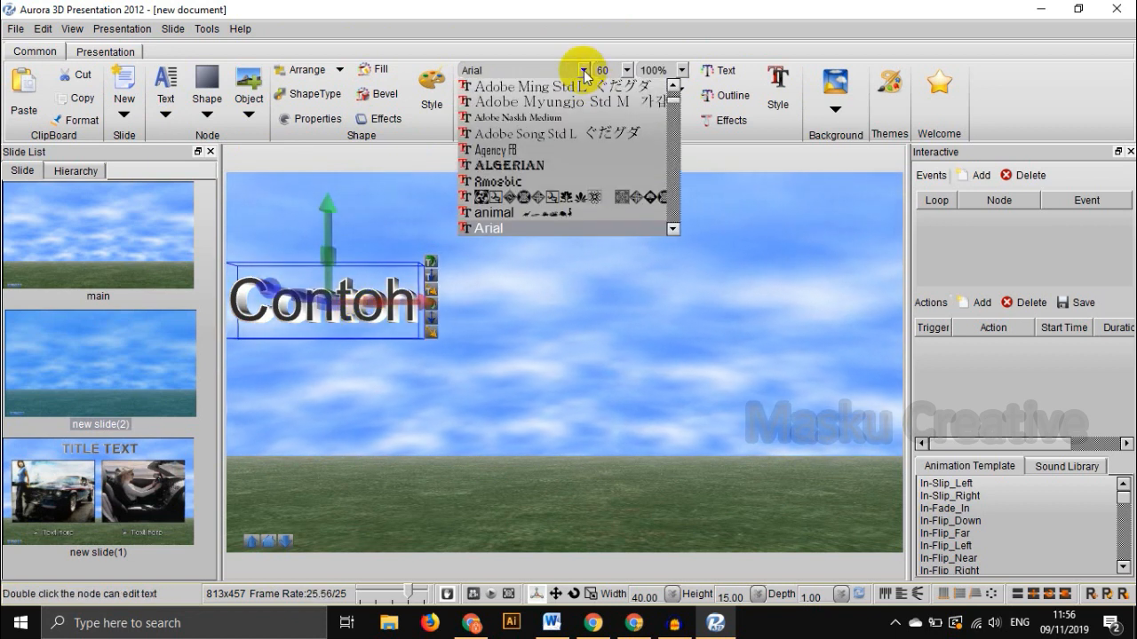
click(500, 180)
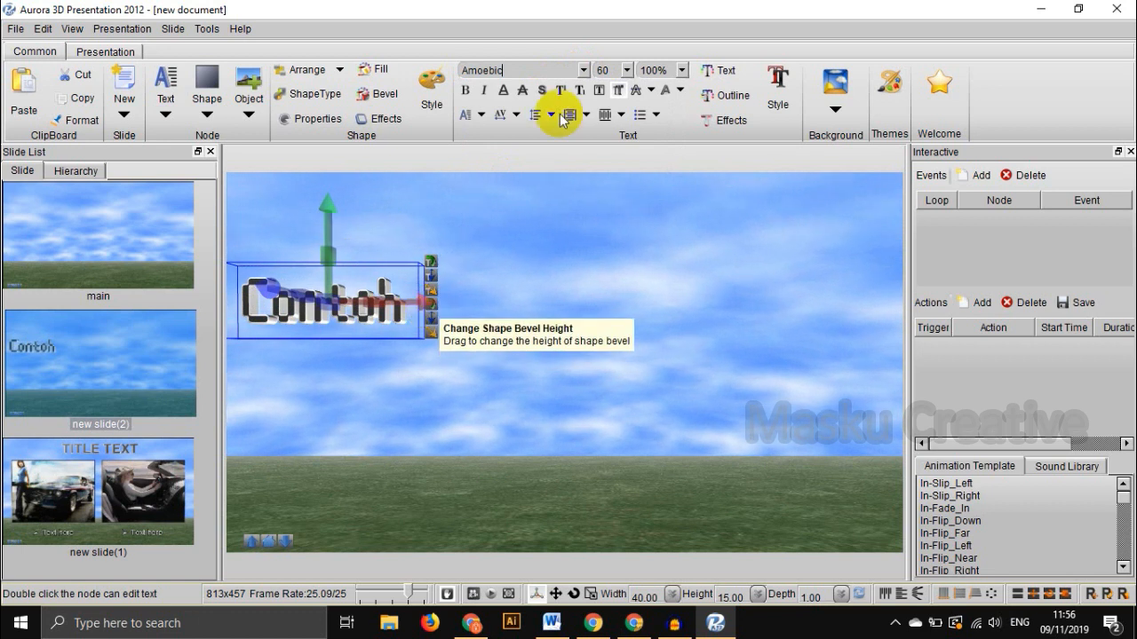
- Set the Contoh text's font size to 66 and its text scale to 110%
click(626, 71)
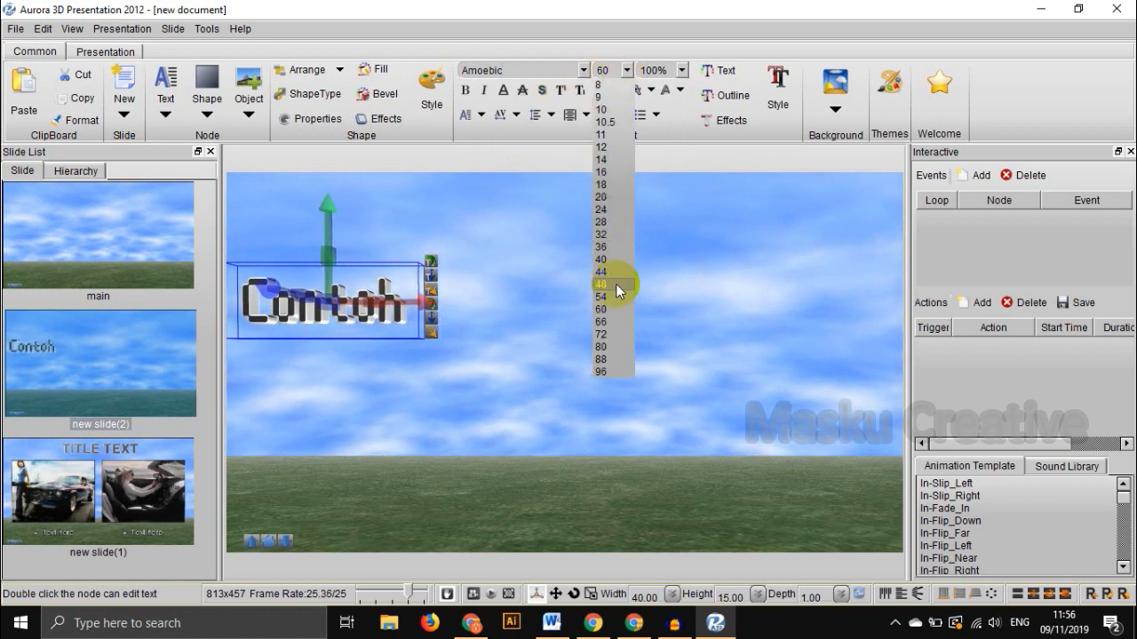
click(601, 320)
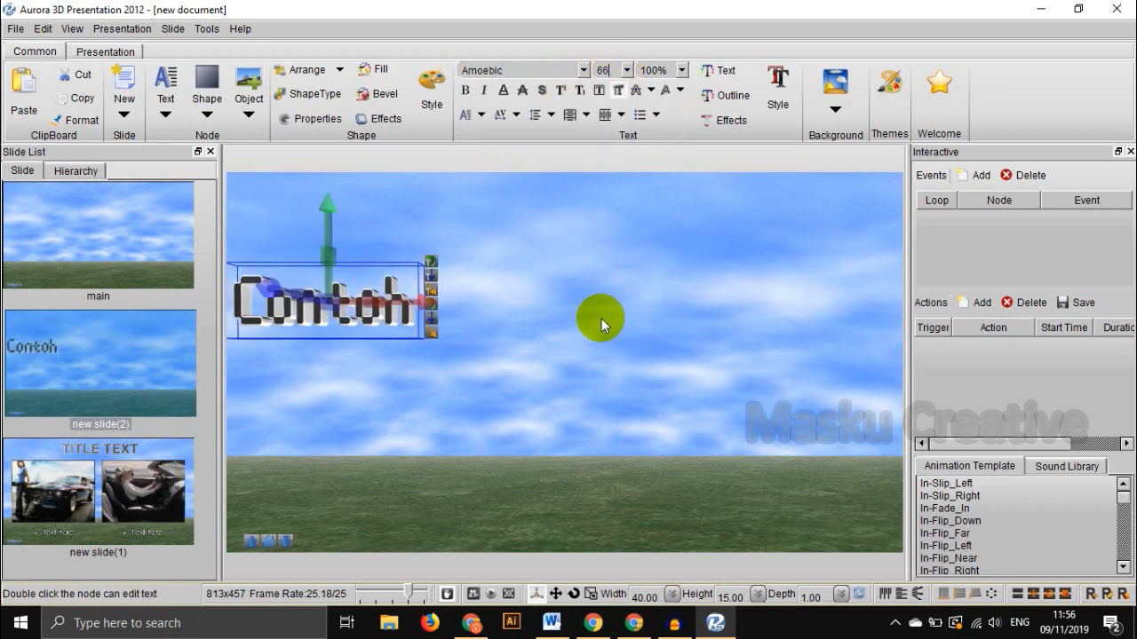
click(681, 70)
click(653, 199)
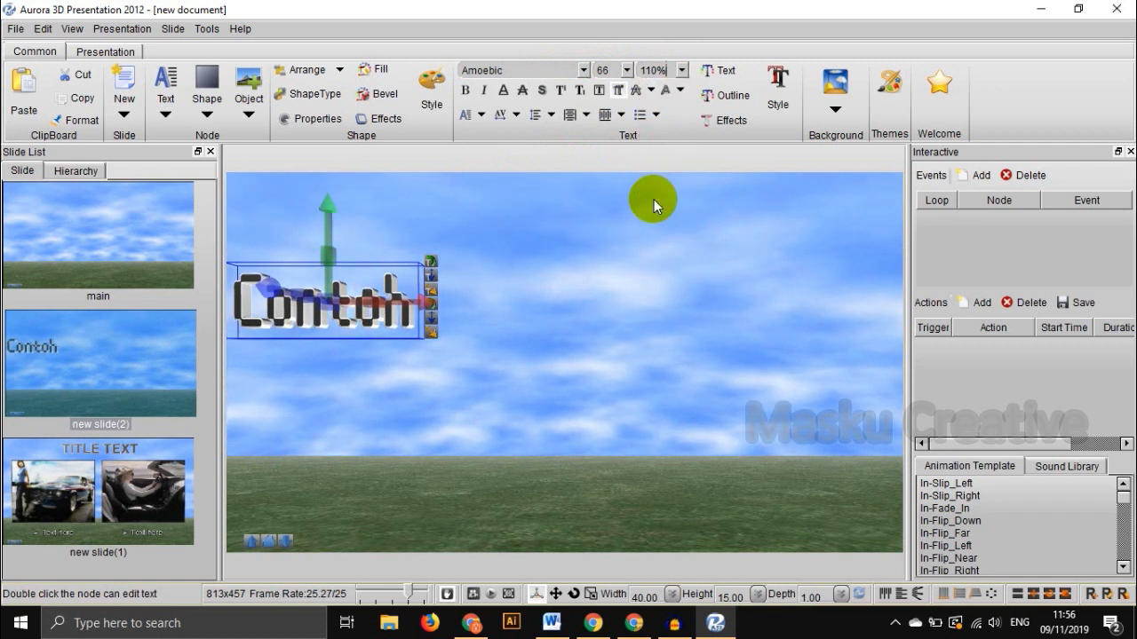
- Try a text scale of 140% on the Contoh text, return it to 110% and deselect the text
click(681, 70)
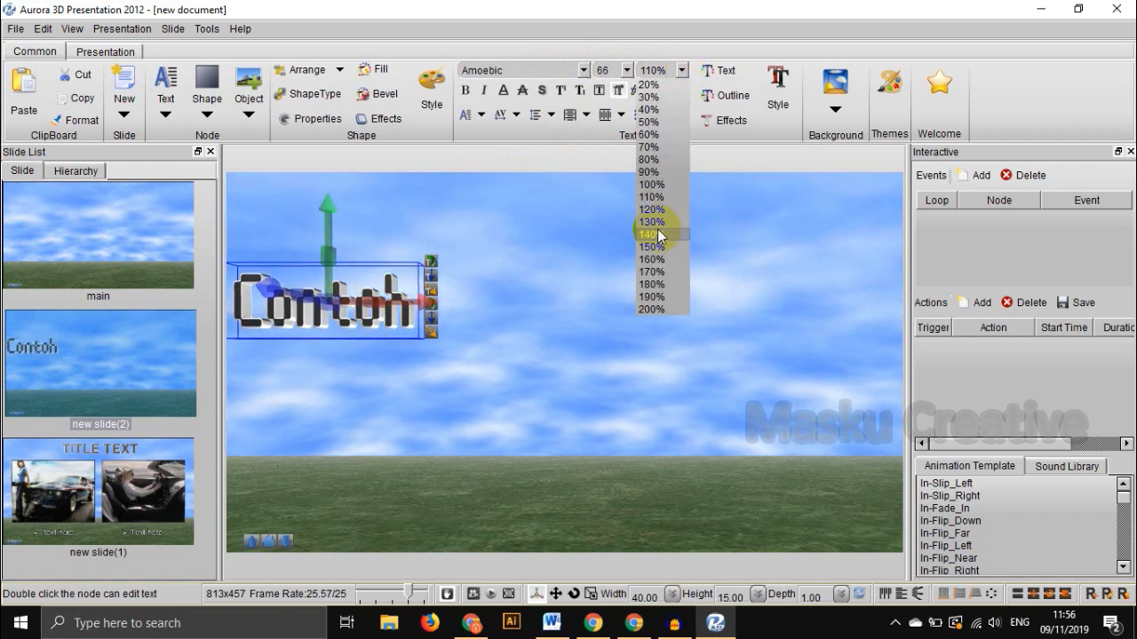
click(656, 234)
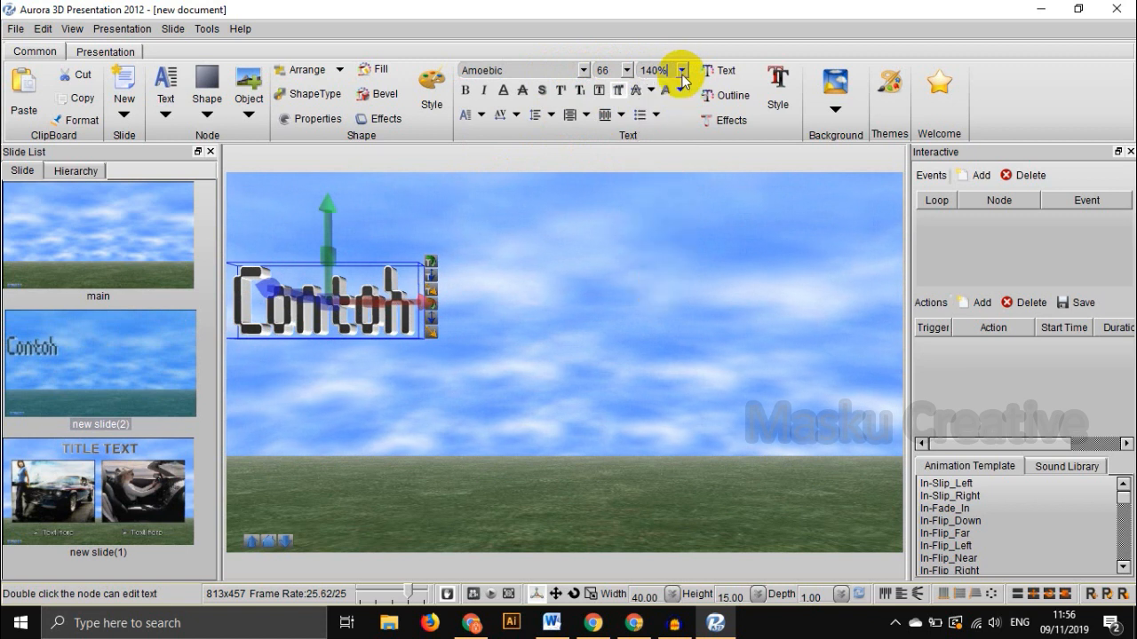
click(681, 70)
click(654, 197)
click(577, 204)
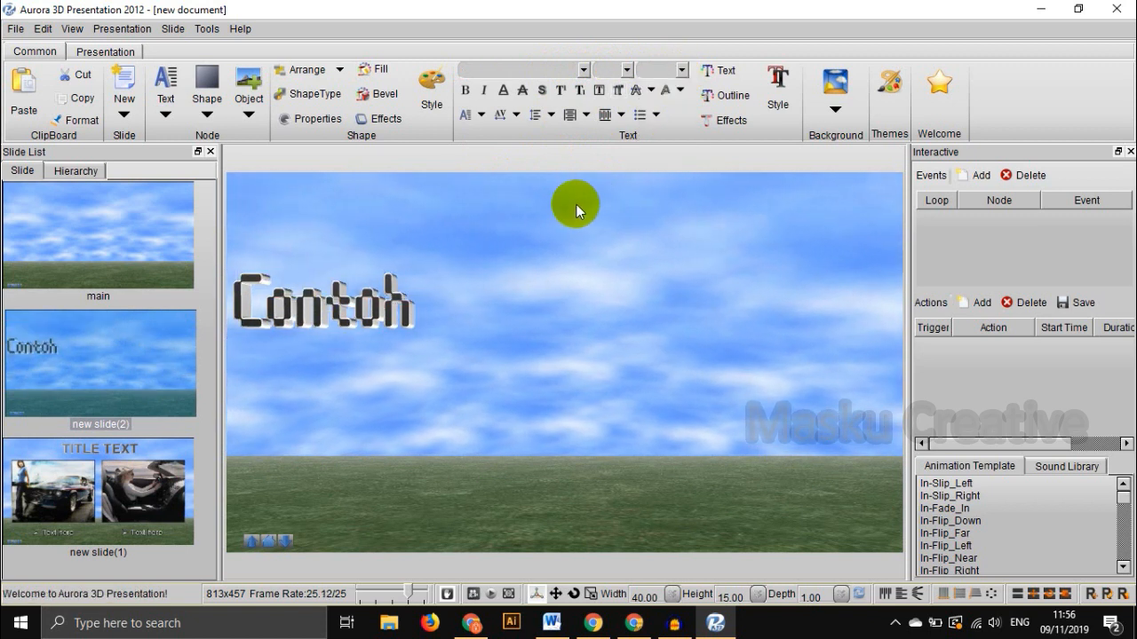
- Review the text direction, character spacing and line spacing options available for the Contoh text
click(397, 300)
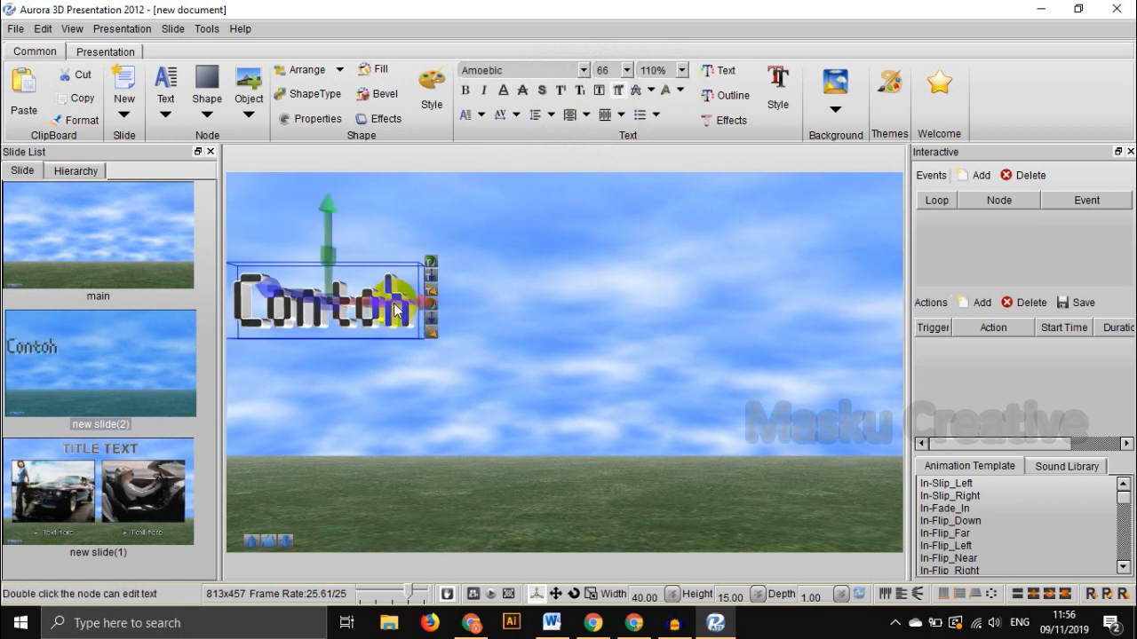
click(480, 115)
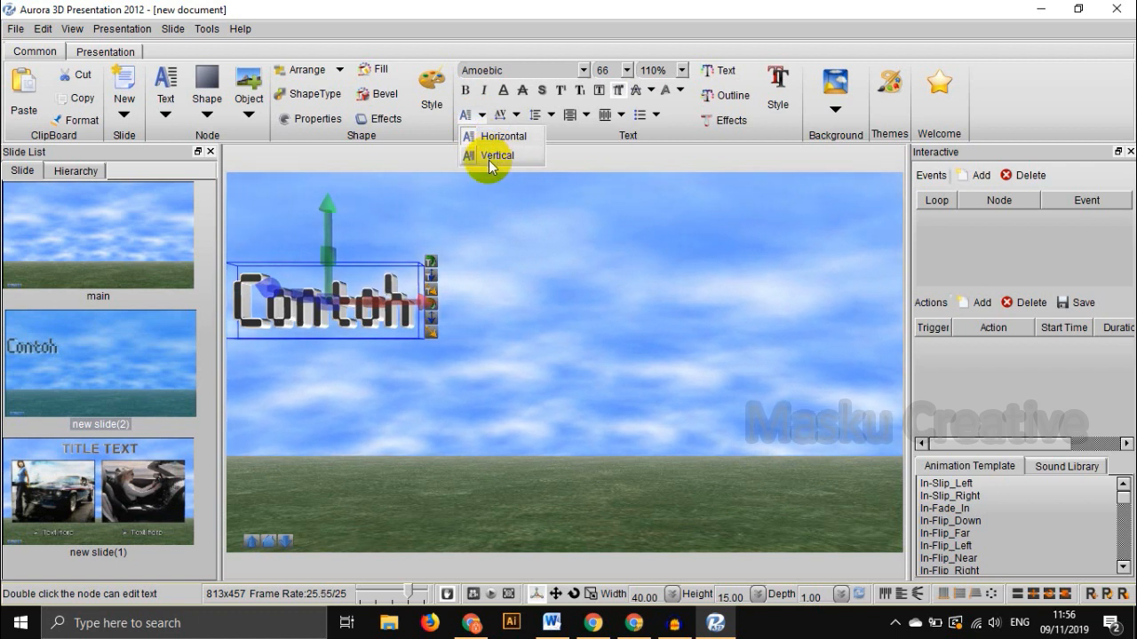
click(516, 114)
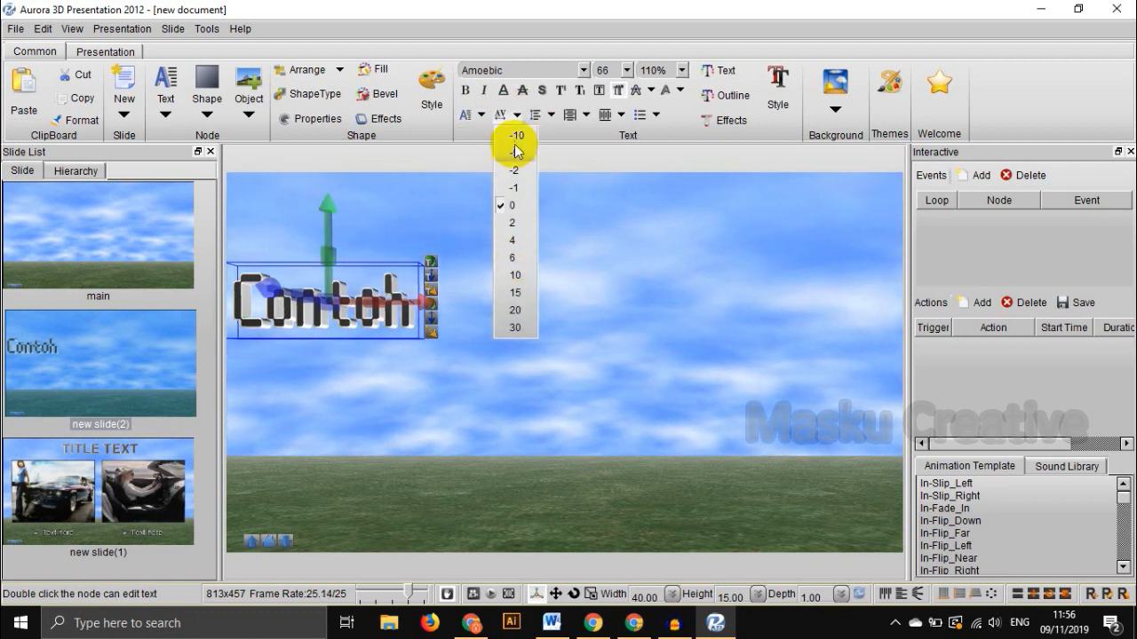
click(521, 114)
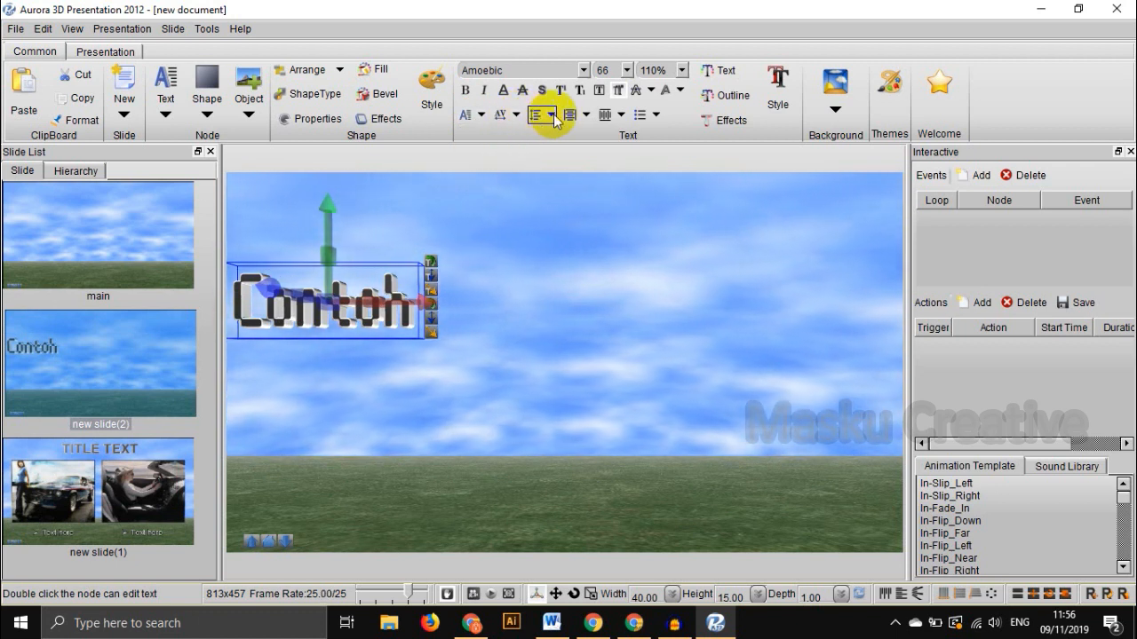
click(552, 115)
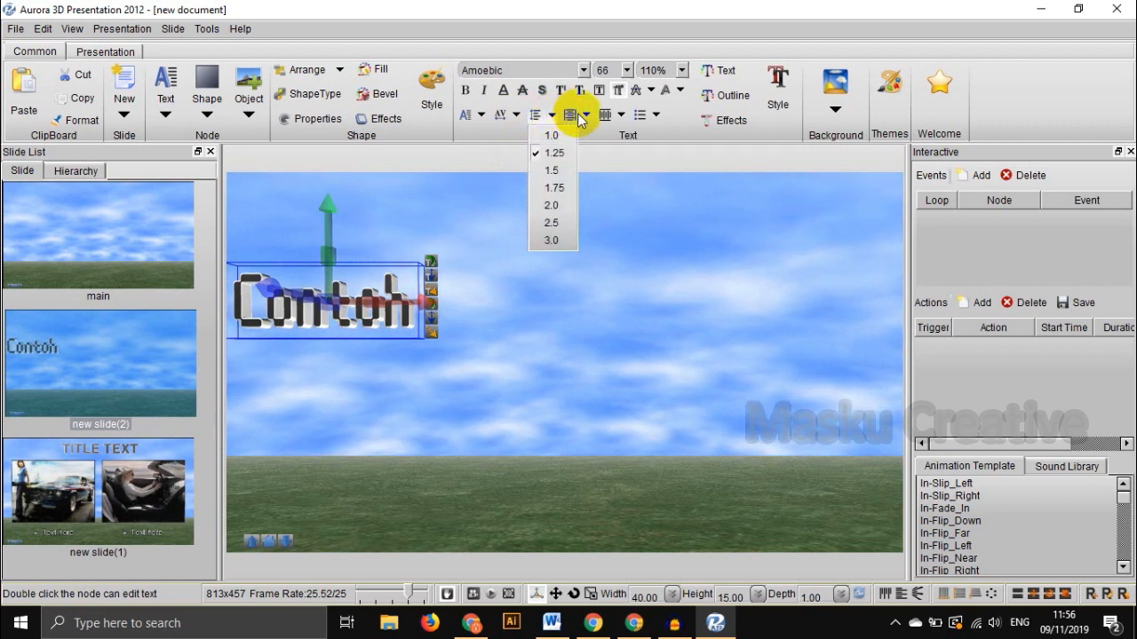
click(437, 173)
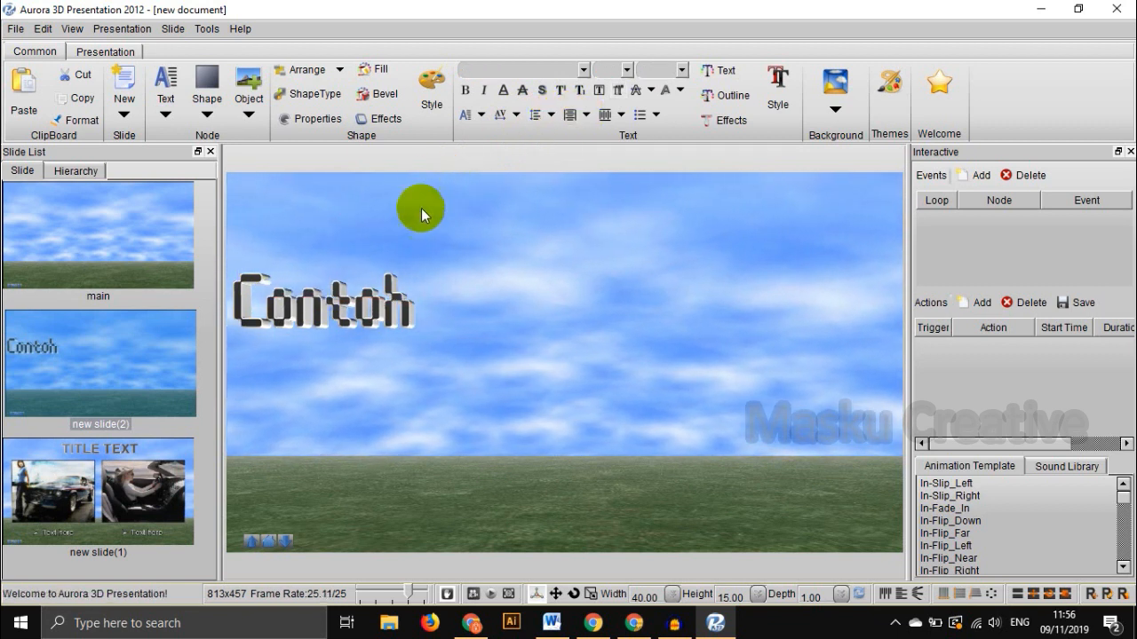
click(389, 302)
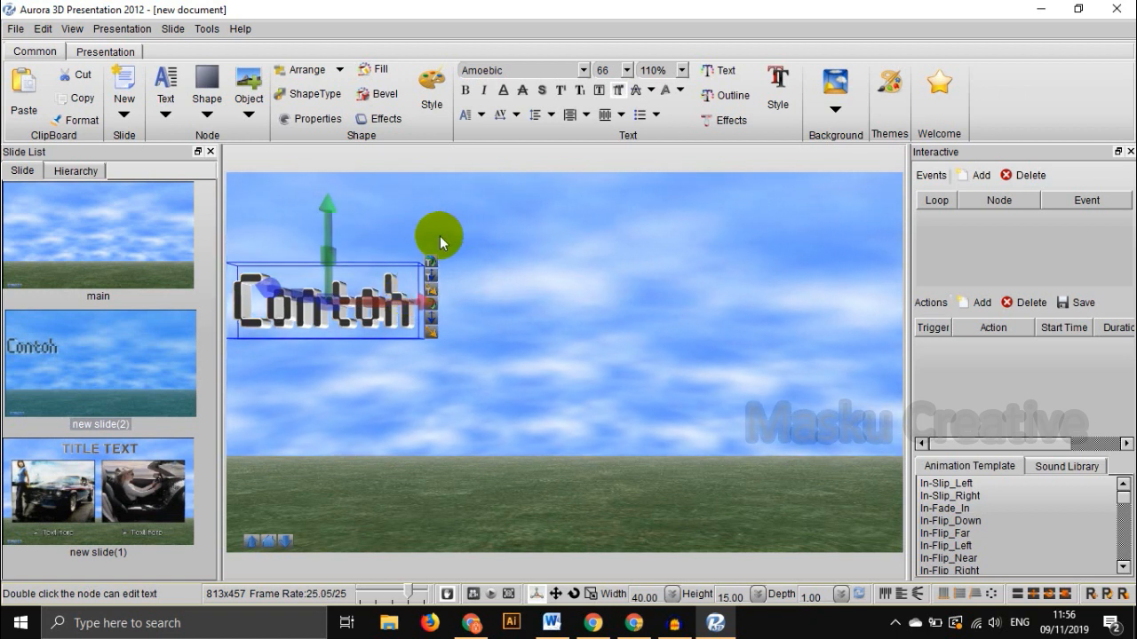
click(458, 297)
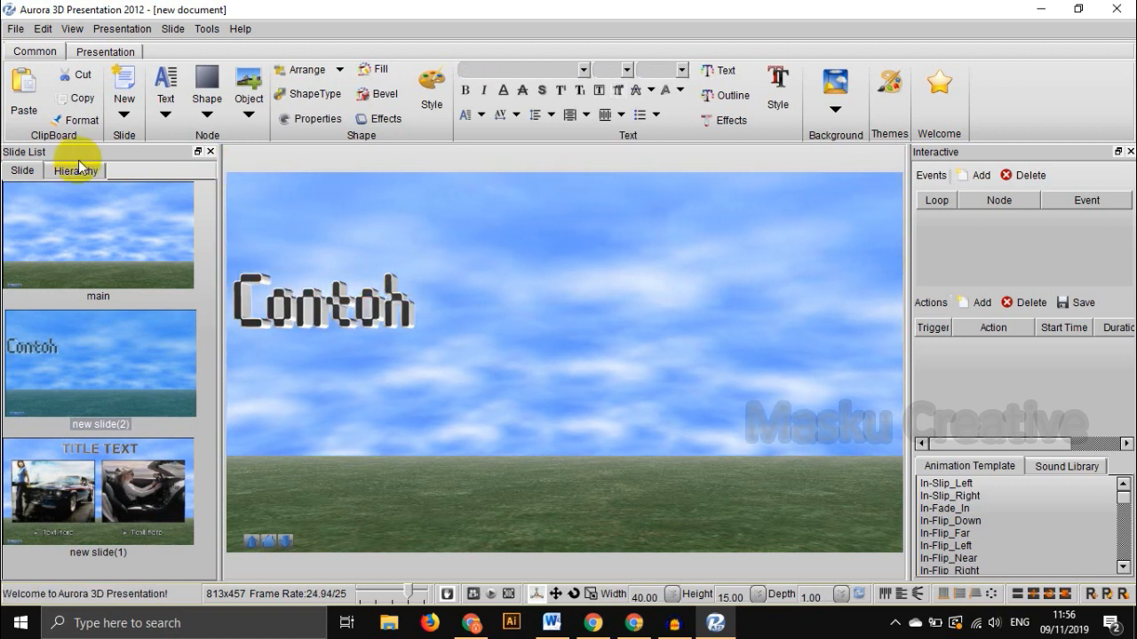
- Draw a rectangle about 24.8 wide and 23.3 high beside the Contoh text, dismiss the notification and deselect the shape
click(205, 116)
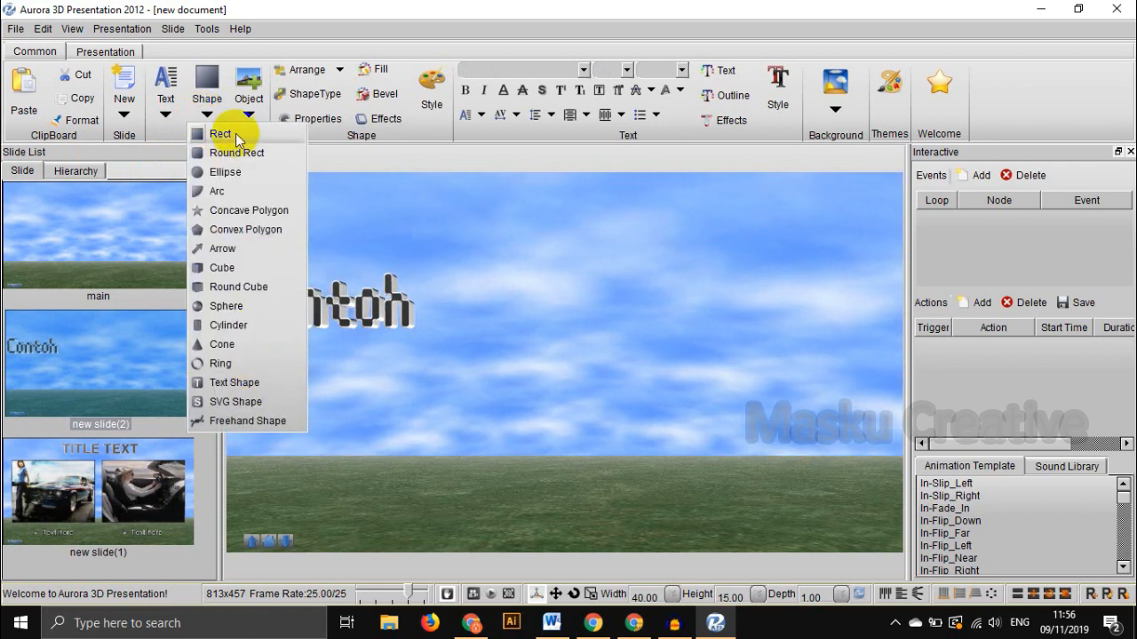
click(236, 137)
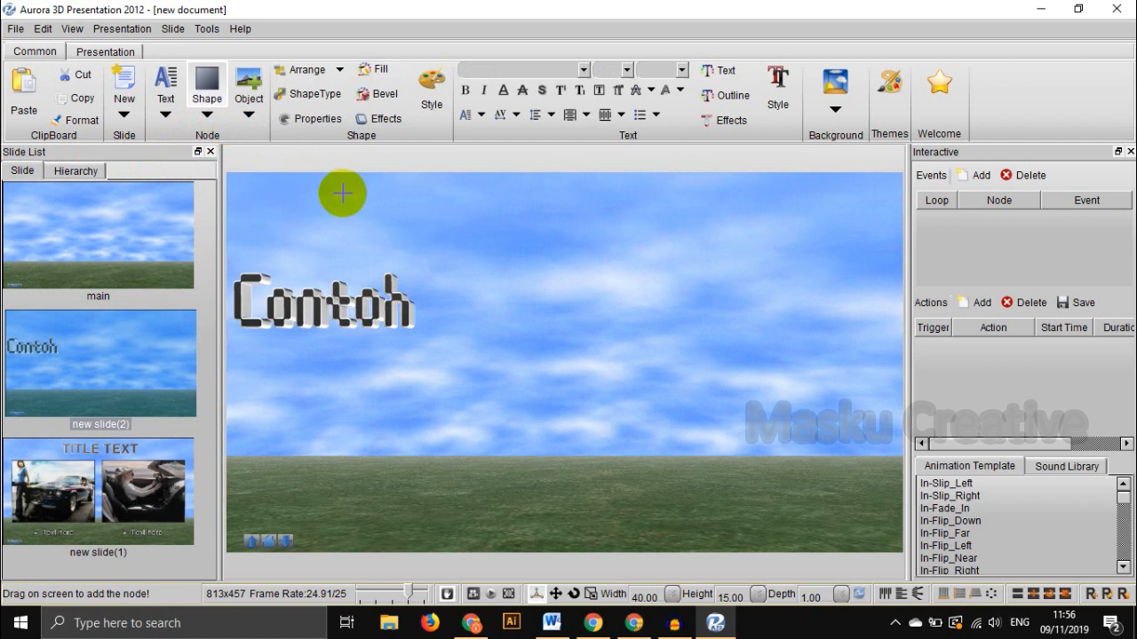
drag(456, 232, 565, 324)
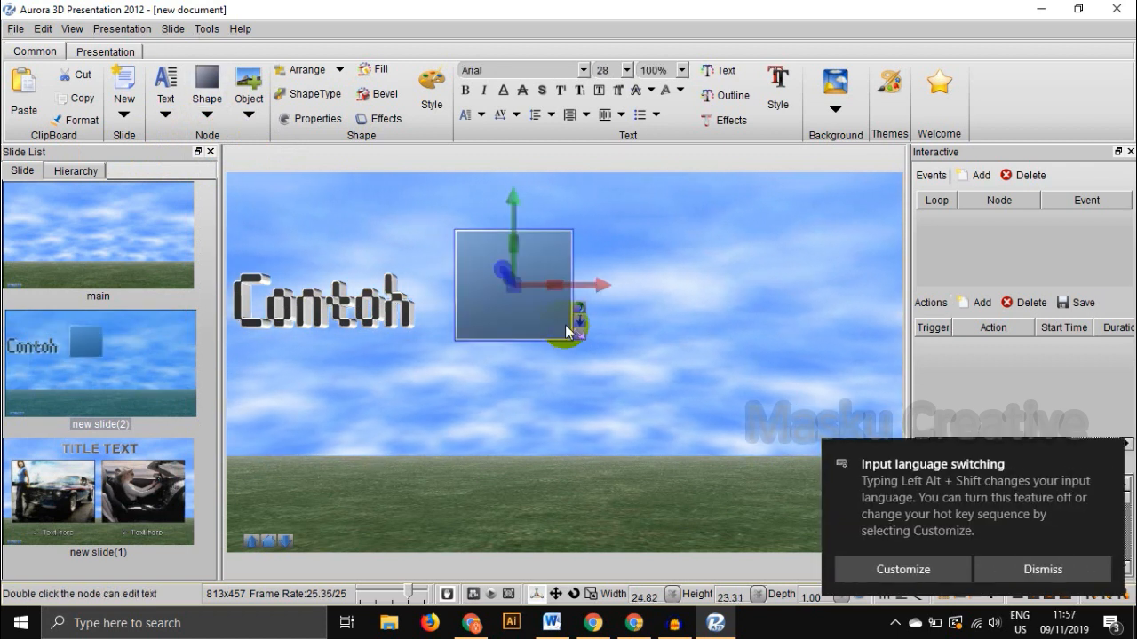
click(1110, 458)
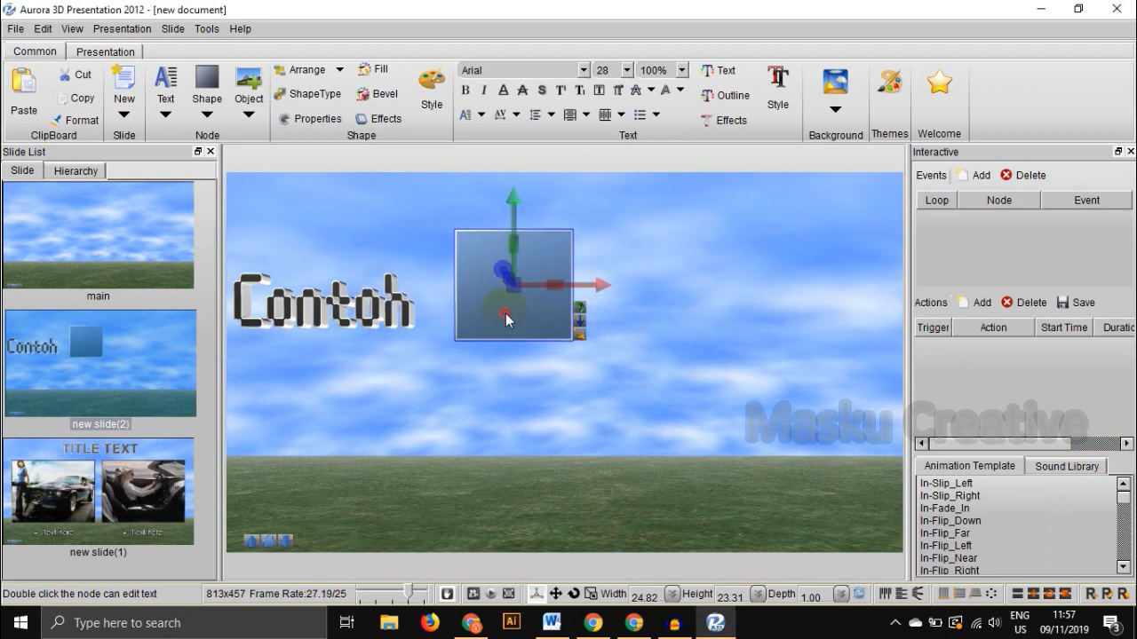
click(666, 293)
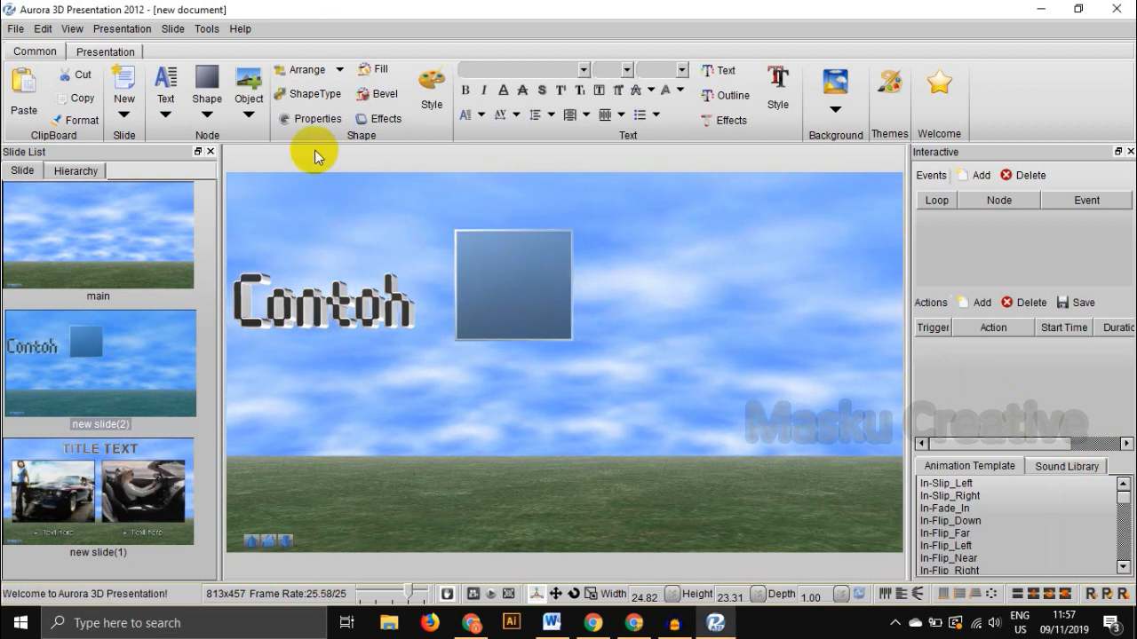
- Draw a rounded rectangle about 29.6 wide and 21.5 high beside the plain rectangle
click(207, 114)
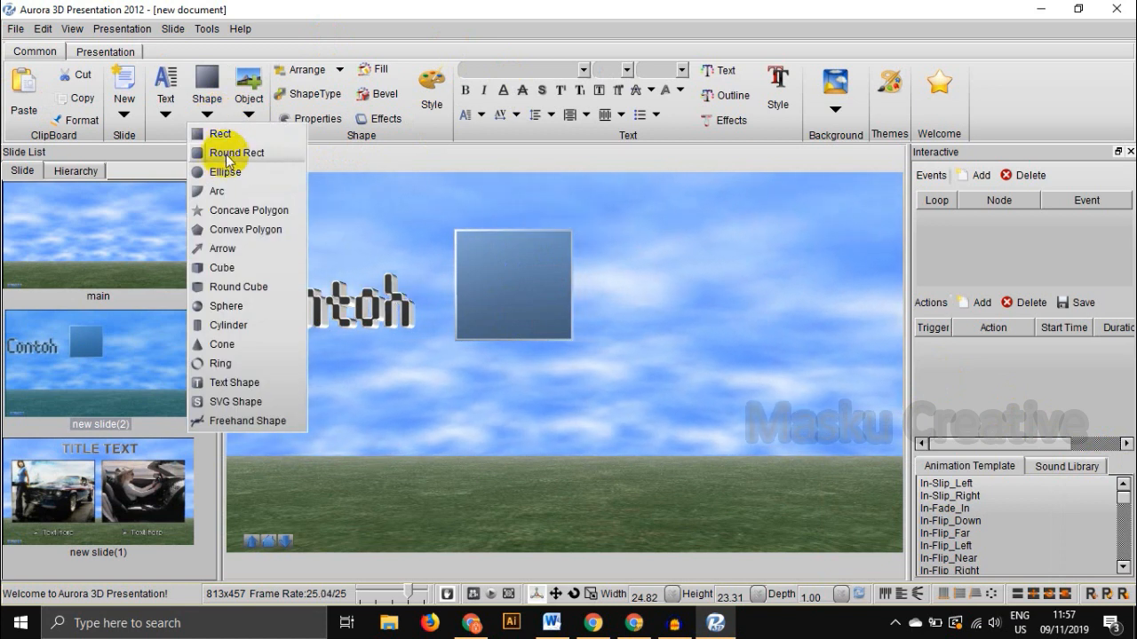
click(228, 157)
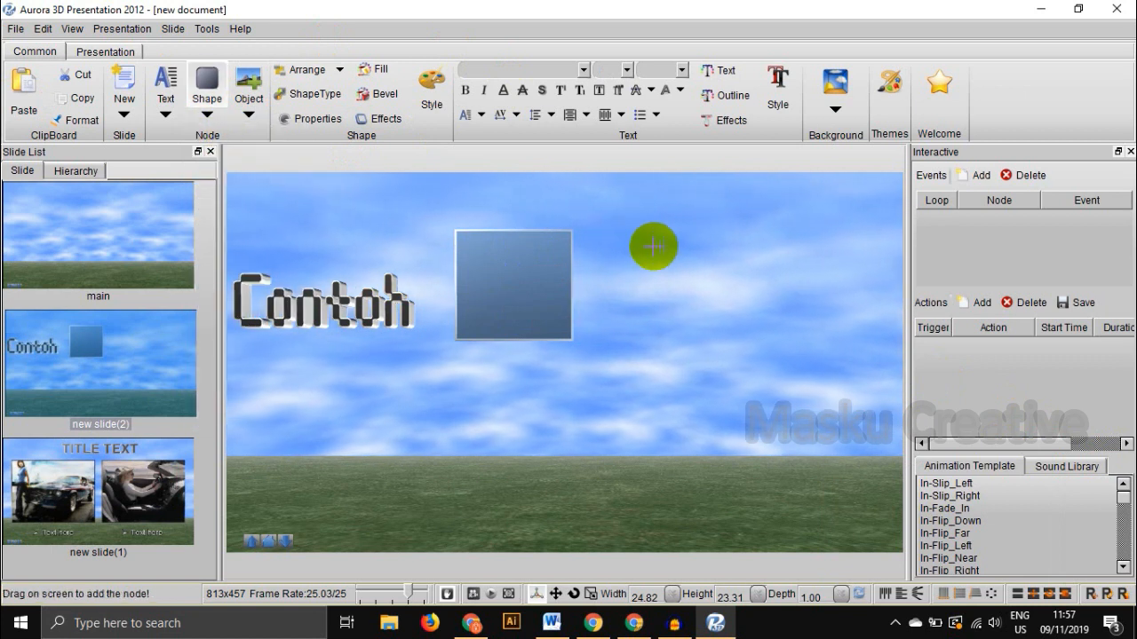
drag(629, 236, 764, 335)
- Compare the corners of the plain rectangle and the rounded rectangle on new slide(2)
scroll(636, 234, up, 1)
scroll(635, 234, down, 2)
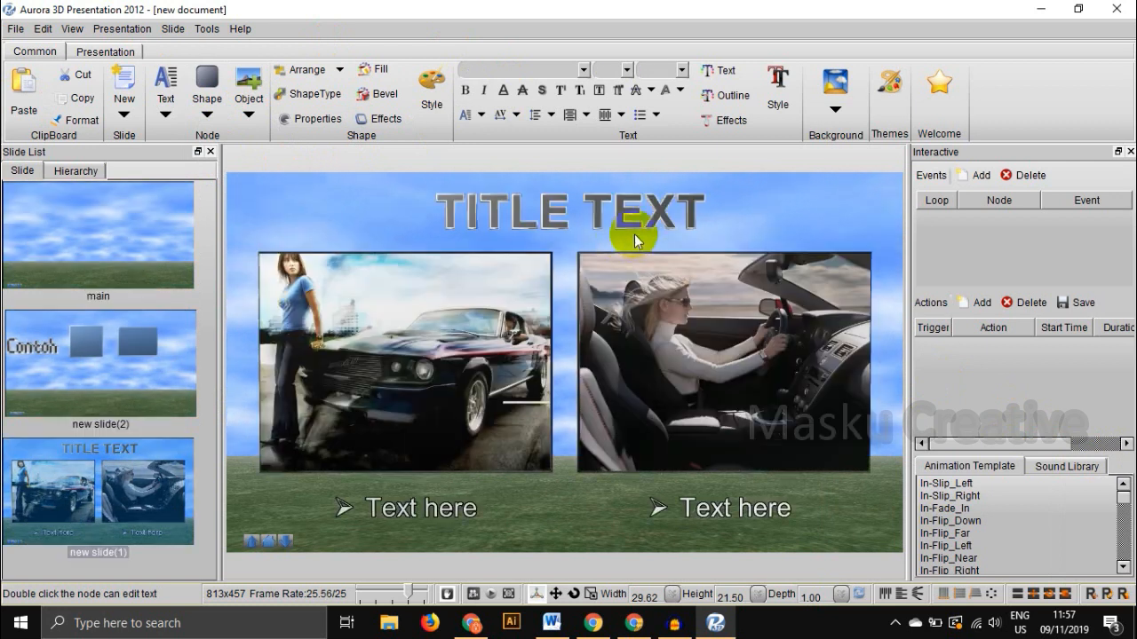
scroll(634, 241, up, 2)
scroll(622, 243, down, 1)
click(629, 248)
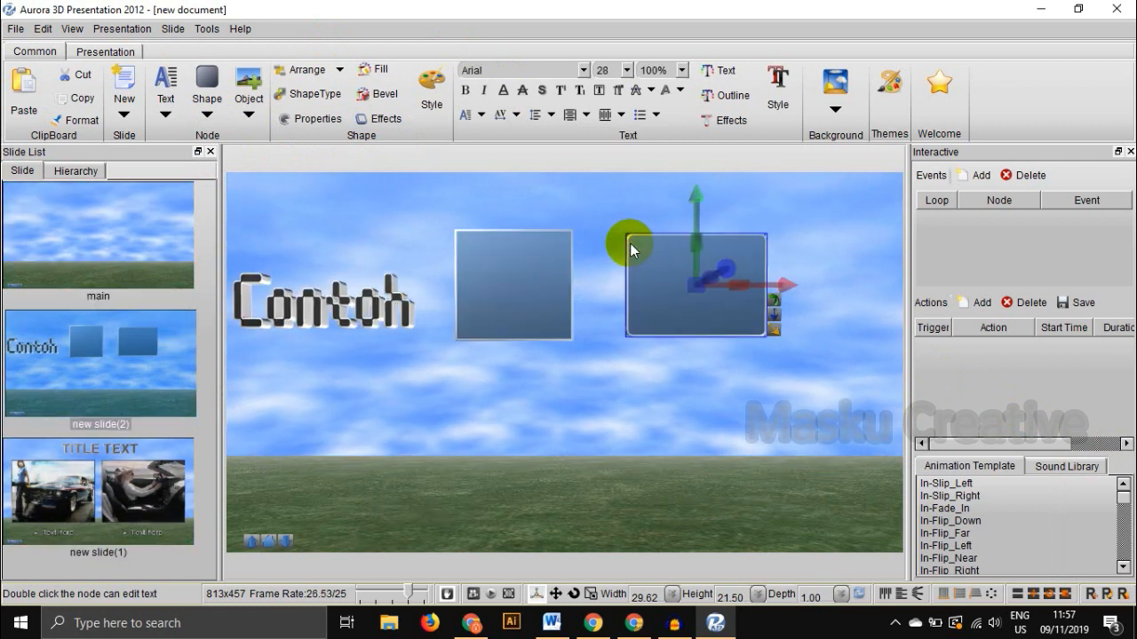
click(596, 217)
click(556, 234)
click(657, 239)
click(558, 240)
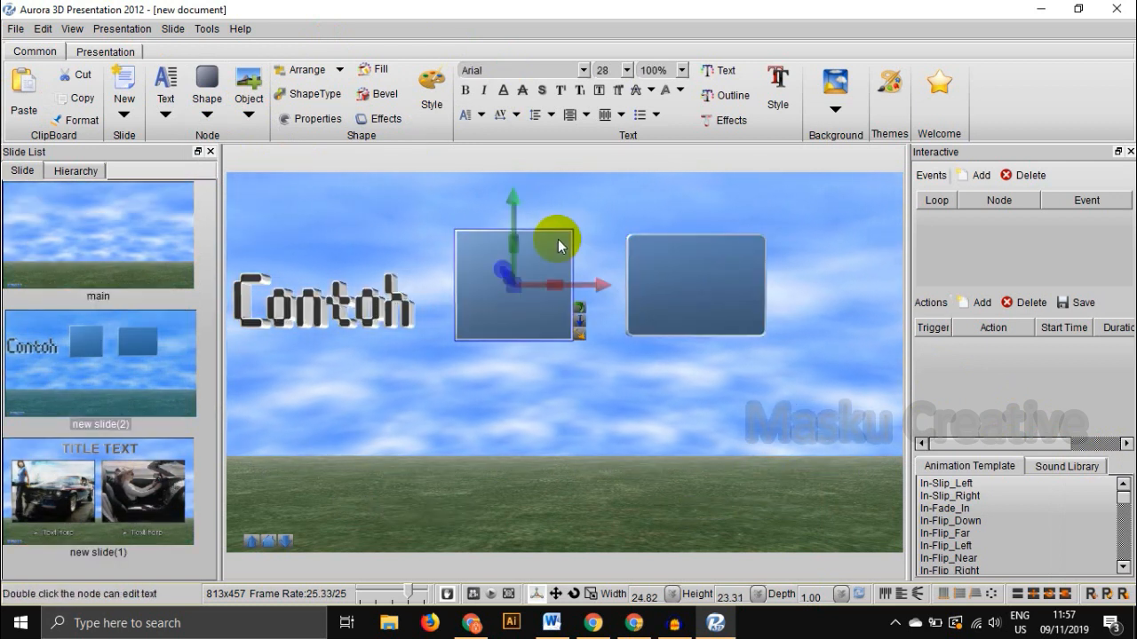
- Draw an ellipse about 14.8 by 13.6 below the Contoh text and an arc about 15.1 by 15.1 beside it
click(208, 115)
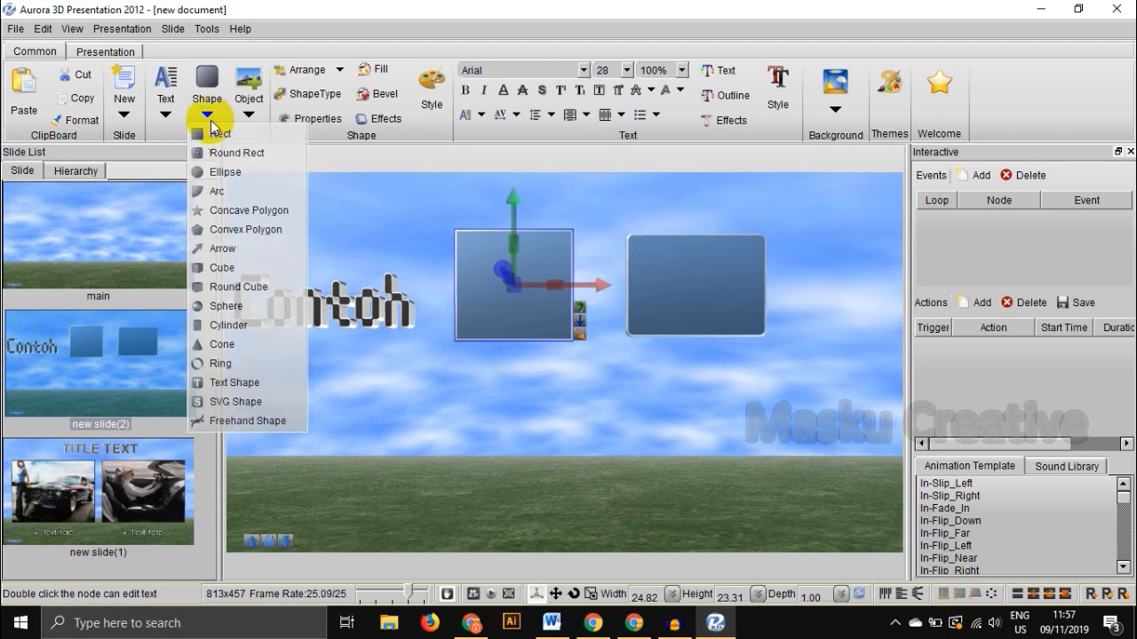
click(220, 177)
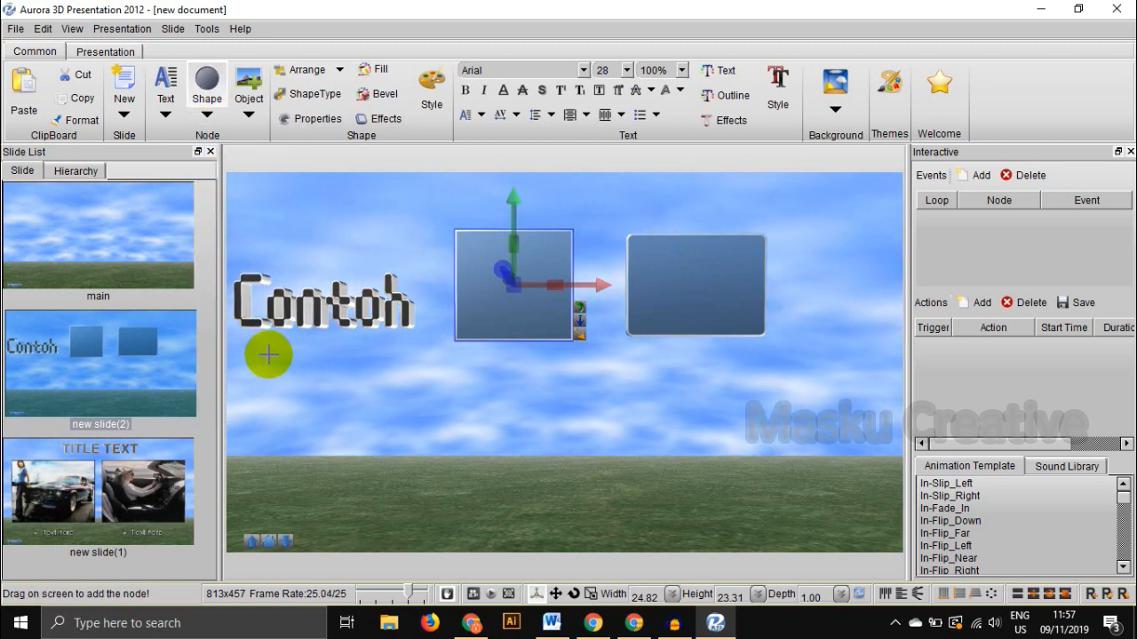
drag(290, 416, 320, 432)
click(207, 115)
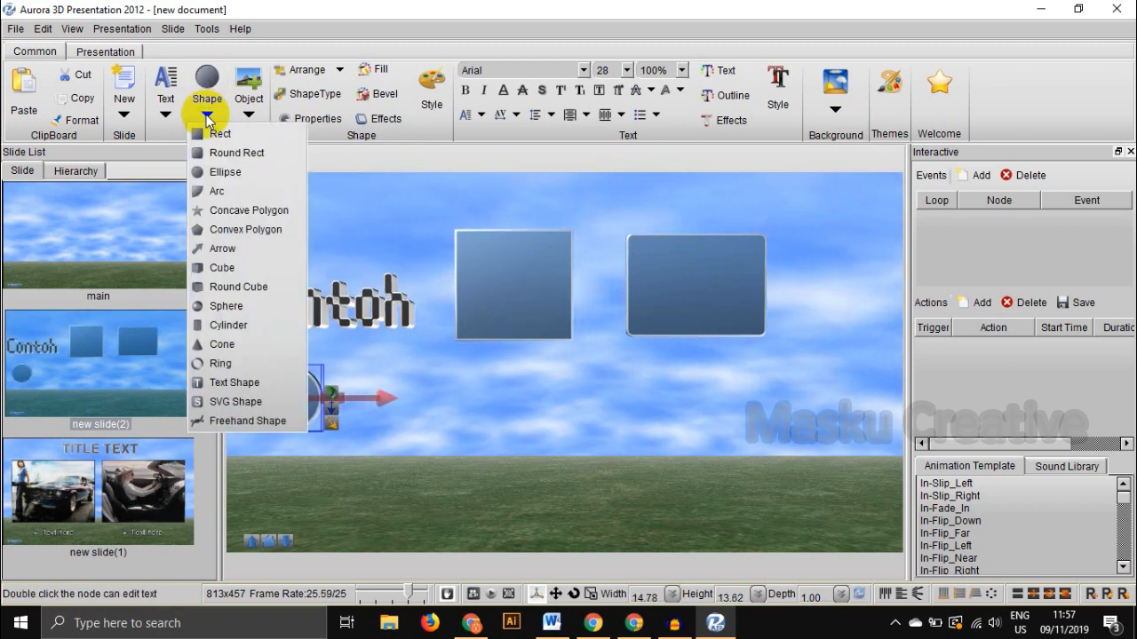
click(243, 191)
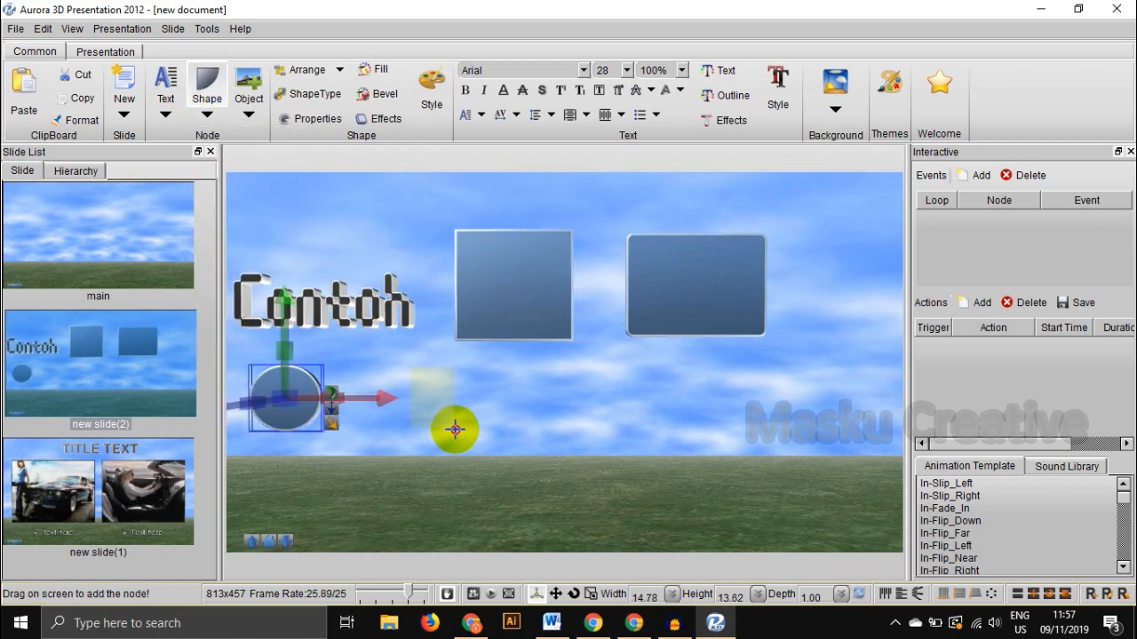
drag(475, 436, 481, 435)
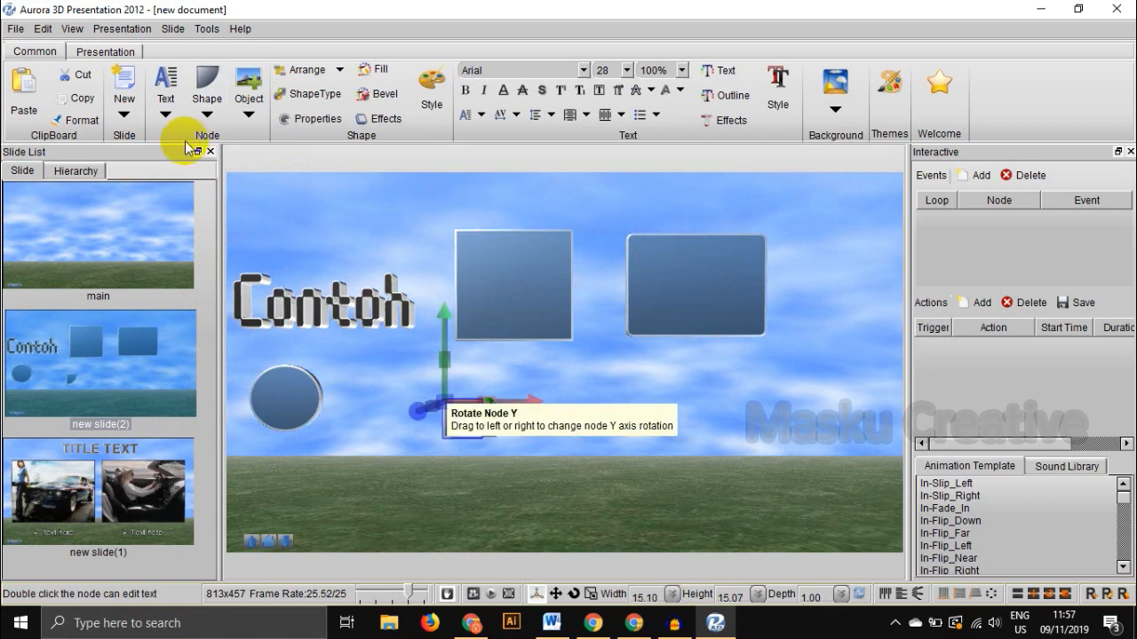
- Draw a star with the Concave Polygon shape, about 16.9 by 16.2, beside the arc
click(209, 119)
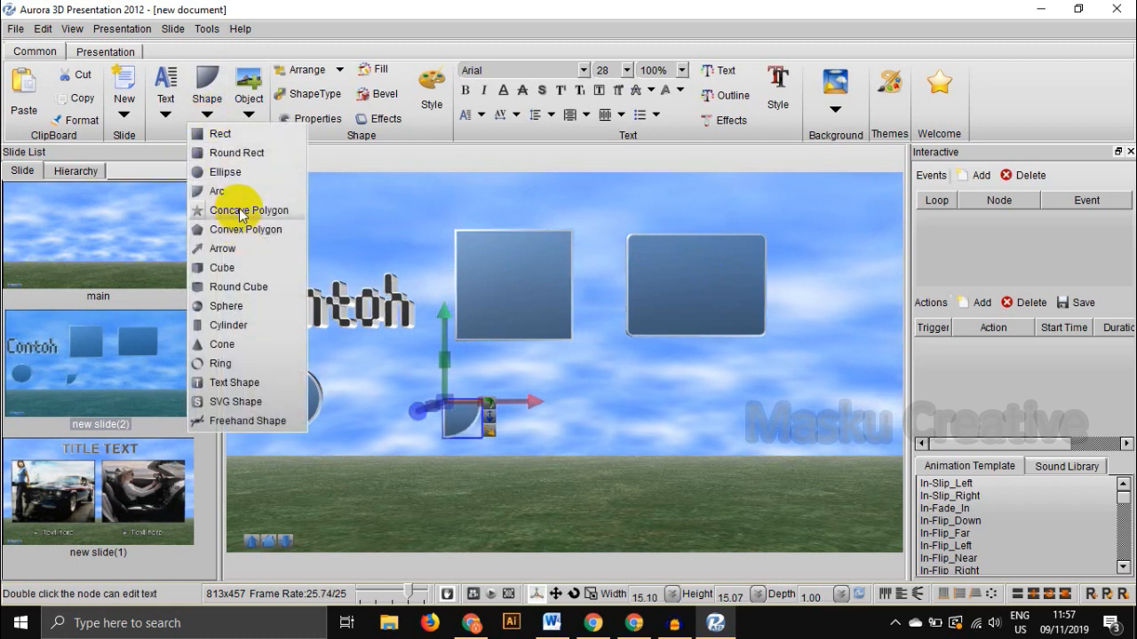
click(238, 206)
drag(568, 396, 647, 467)
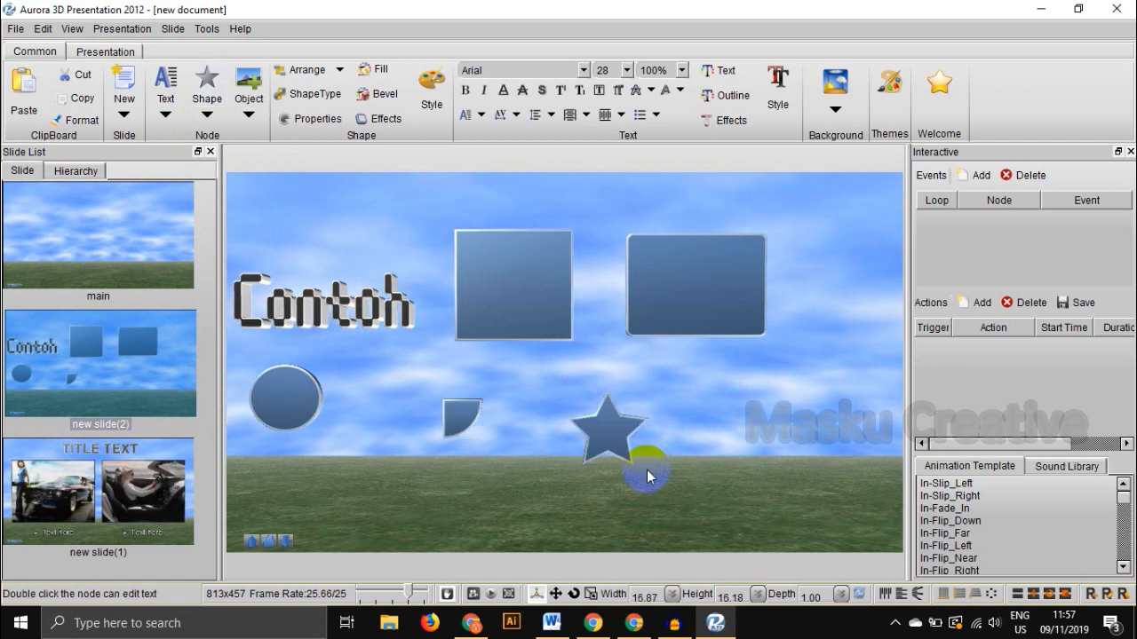
- Start an SVG shape and show the Common symbol library
click(209, 119)
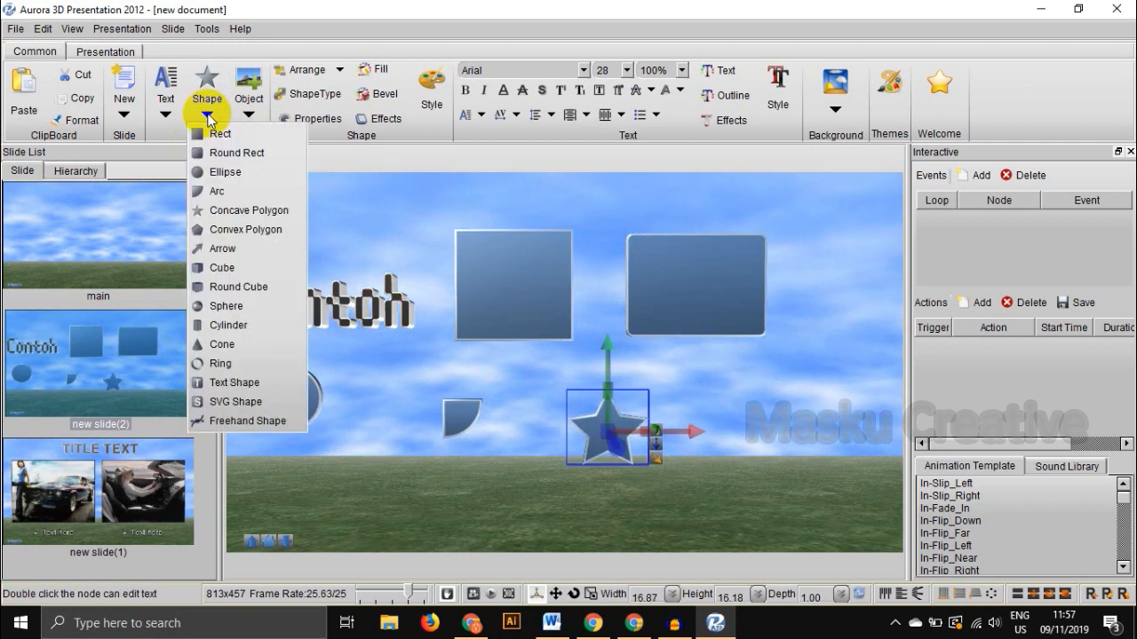
click(233, 388)
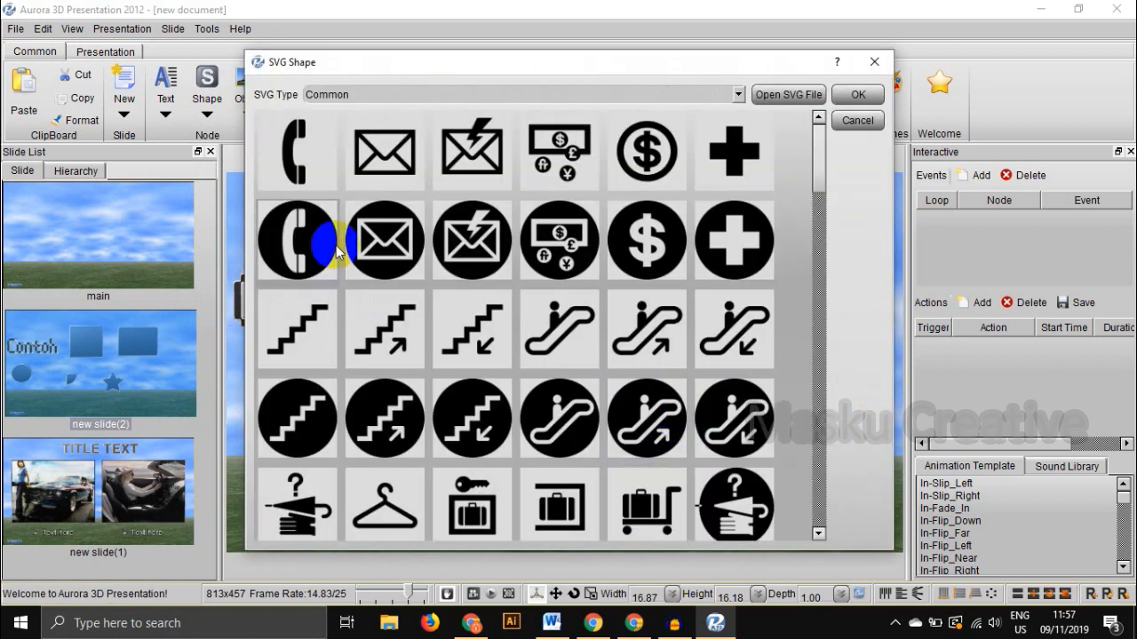
mouse_move(818, 162)
mouse_down()
mouse_move(832, 322)
mouse_move(816, 500)
mouse_move(806, 357)
mouse_move(812, 157)
mouse_move(823, 147)
mouse_up()
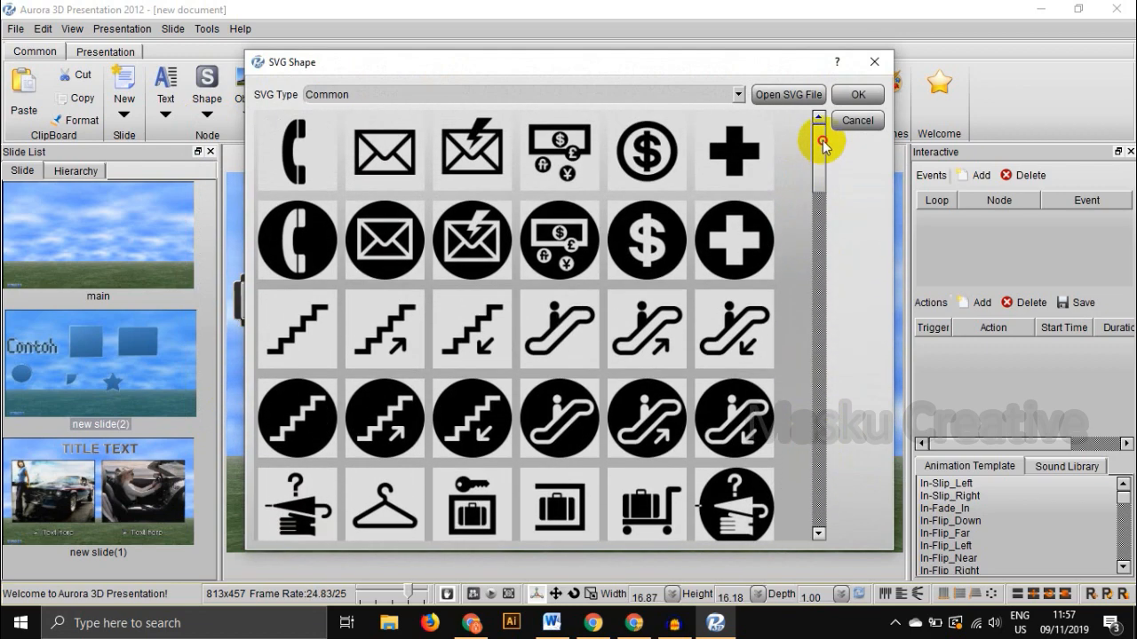
click(787, 96)
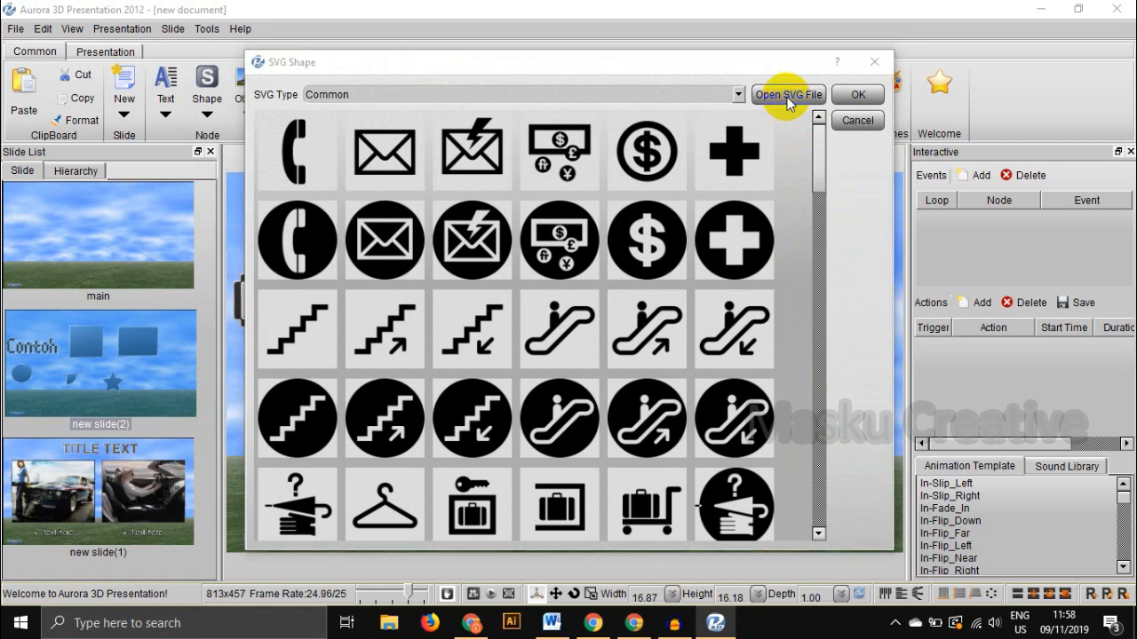
click(611, 220)
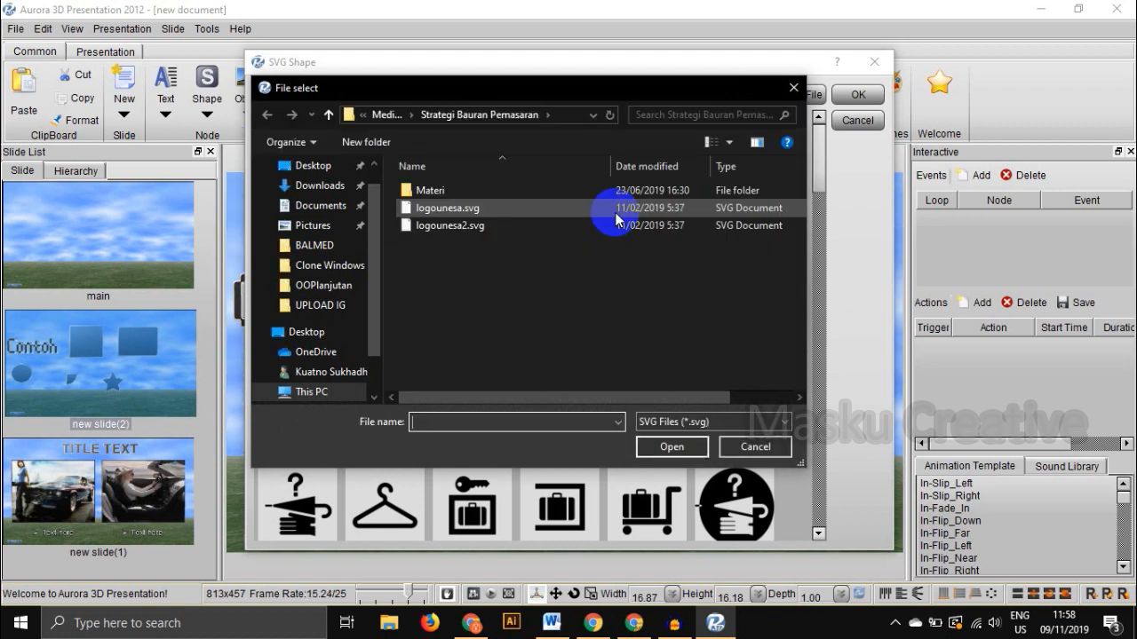
click(792, 88)
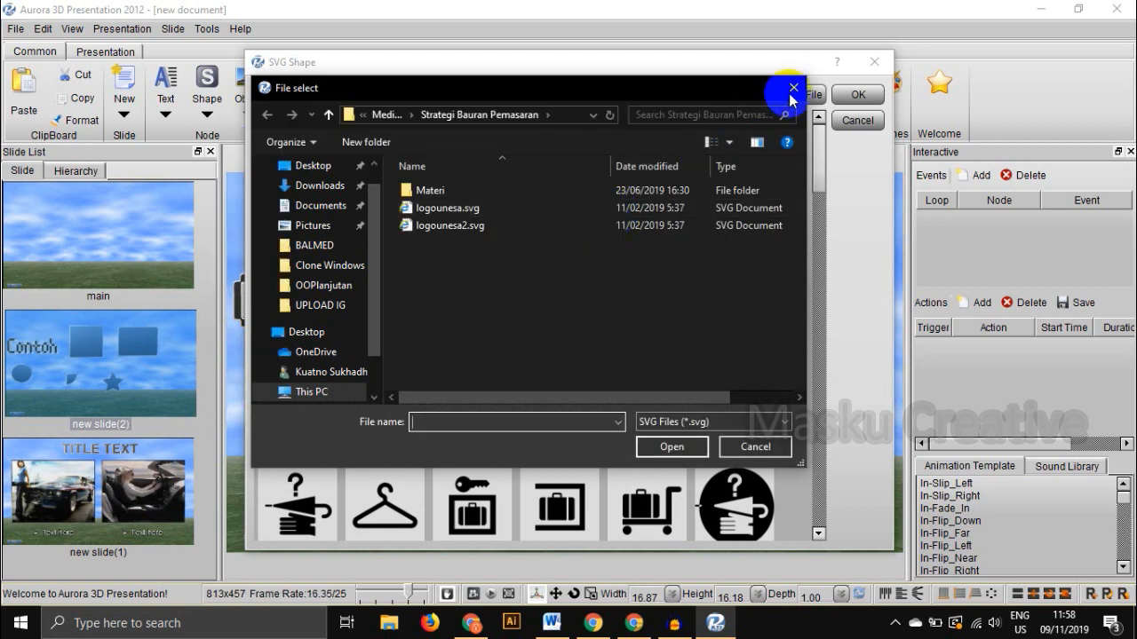
- Choose the round restroom symbol with woman and man and place it about 12.8 by 18 beside the star
scroll(577, 328, down, 10)
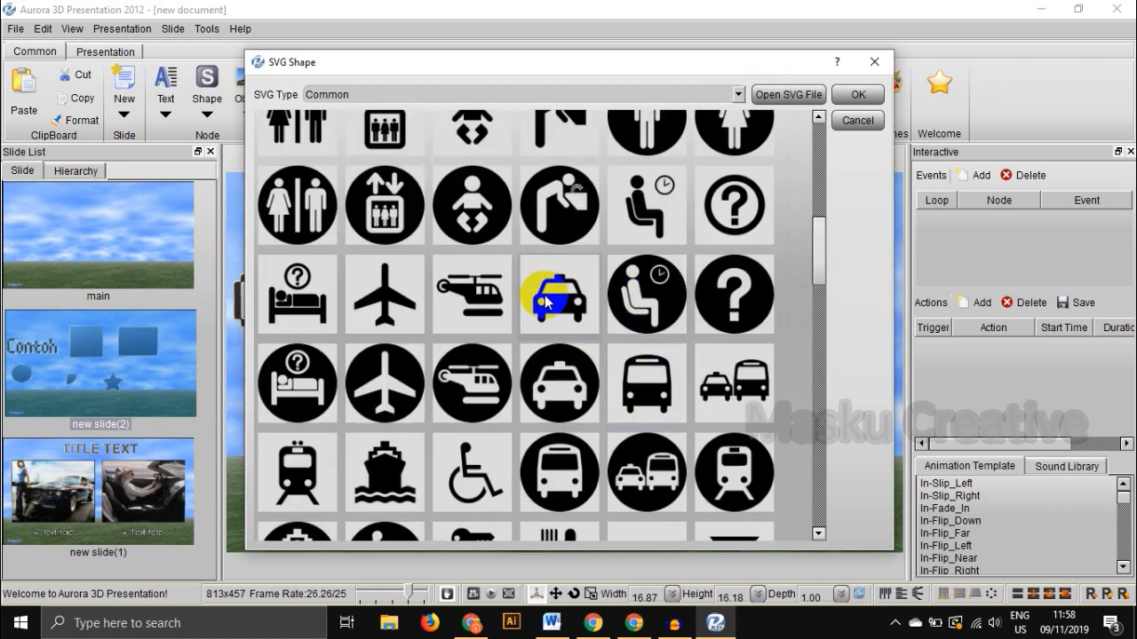
click(297, 205)
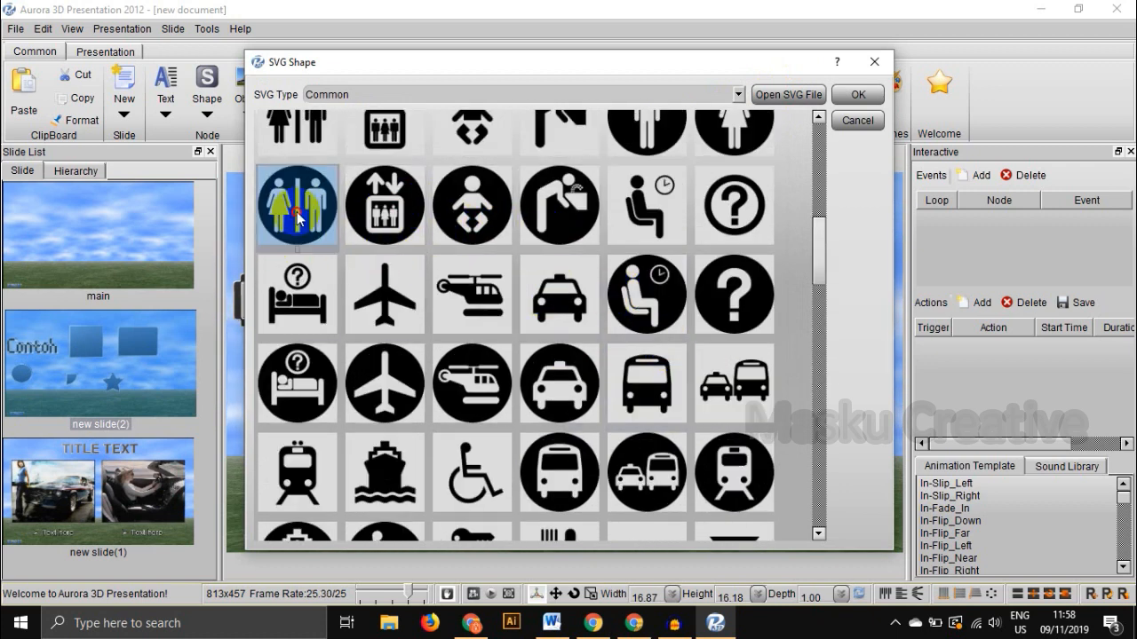
click(855, 105)
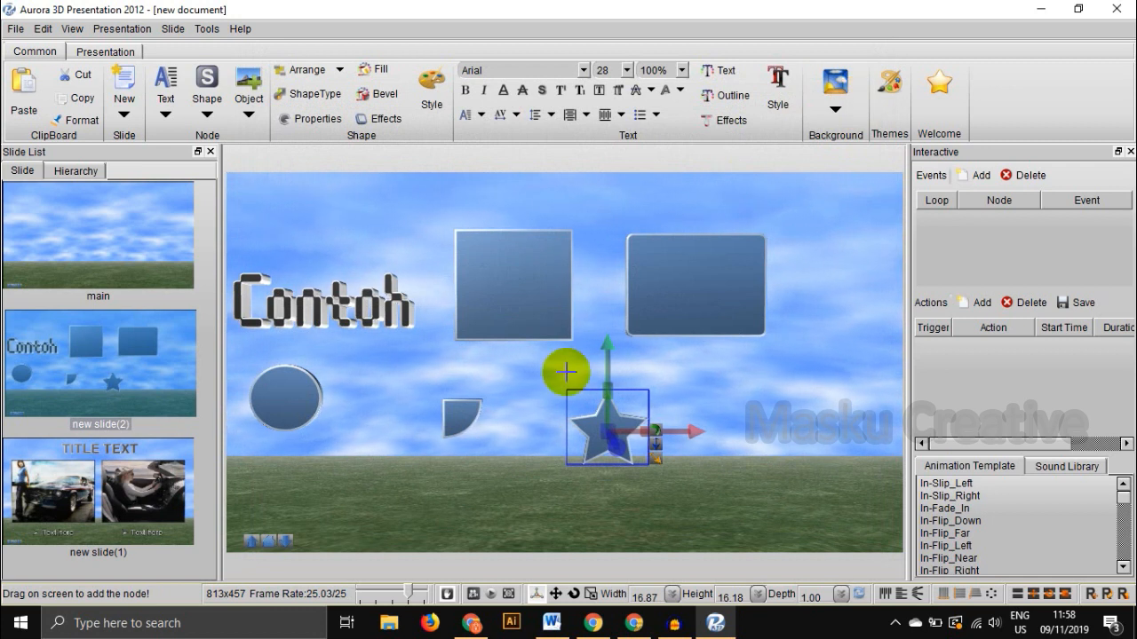
drag(743, 397, 804, 481)
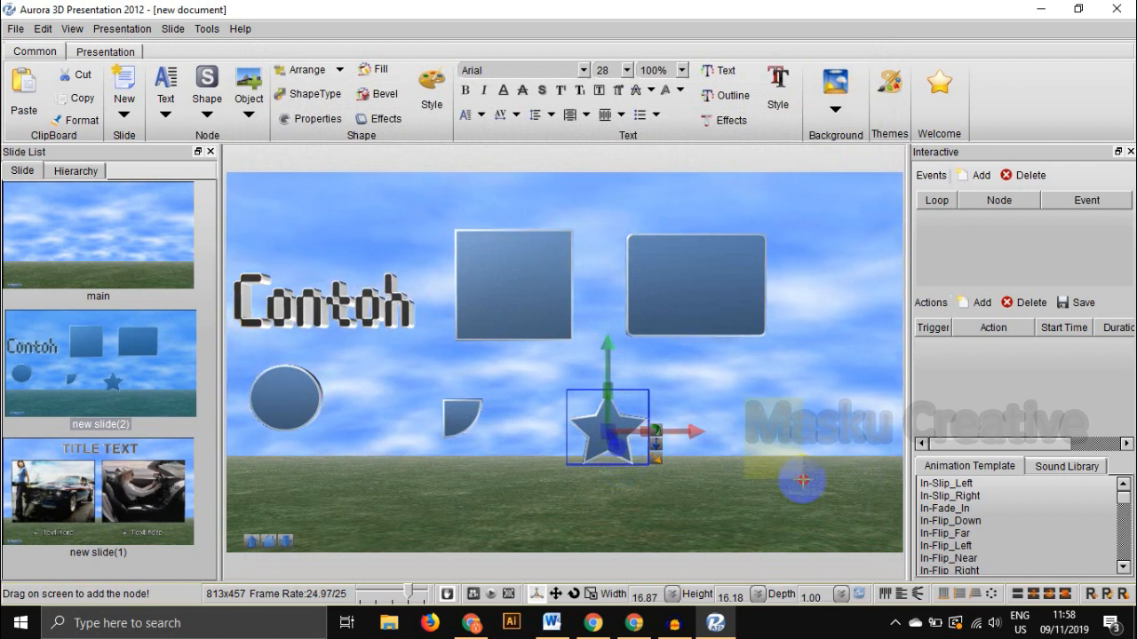
scroll(800, 454, up, 1)
scroll(802, 453, down, 2)
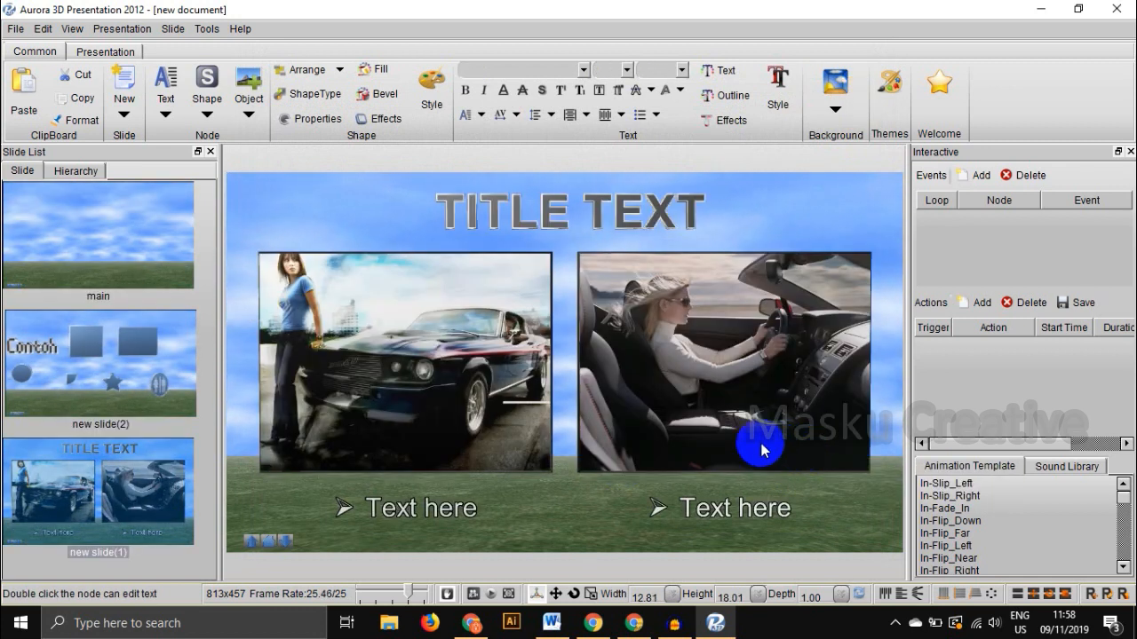
scroll(770, 446, up, 2)
scroll(771, 440, down, 1)
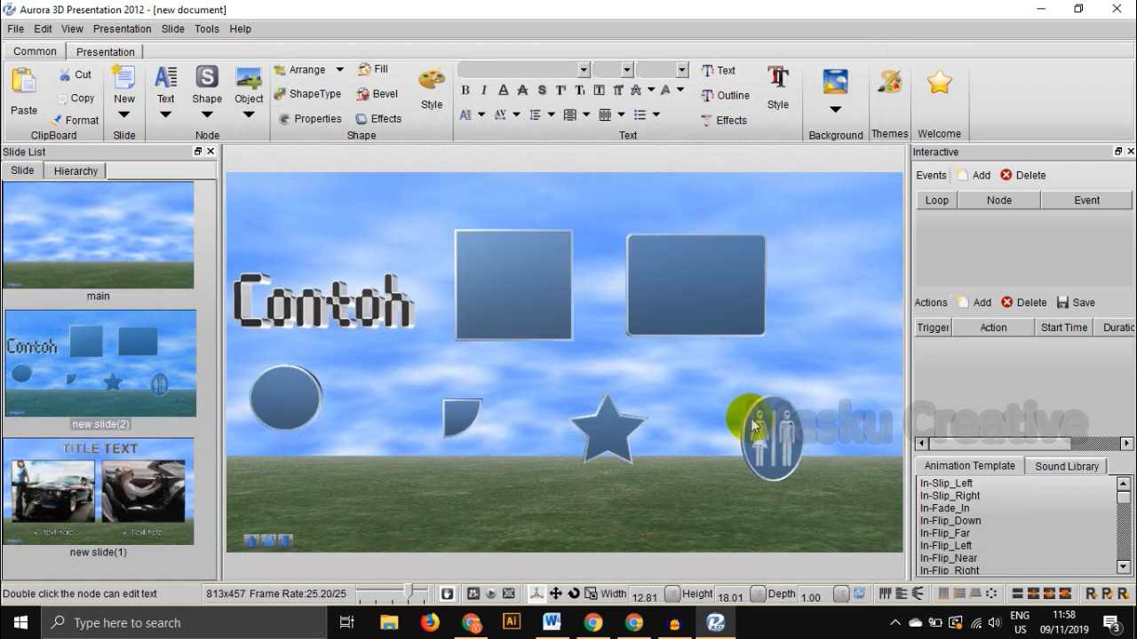
- Draw a closed three-point curved freehand shape and save it to the slide at about 38.8 by 28.4
click(207, 110)
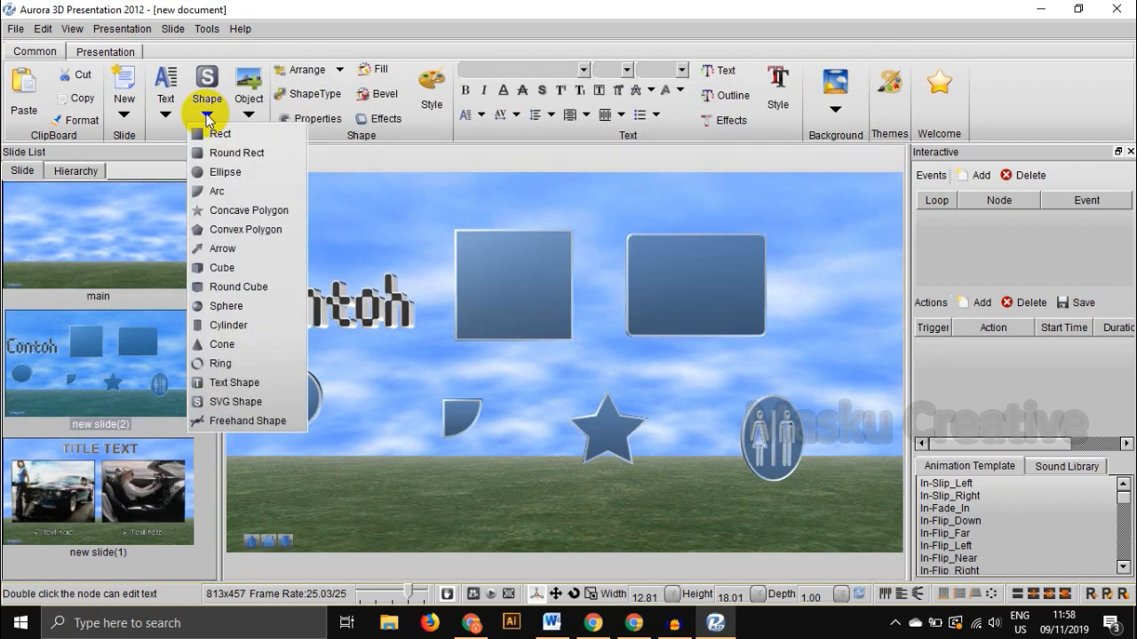
click(248, 423)
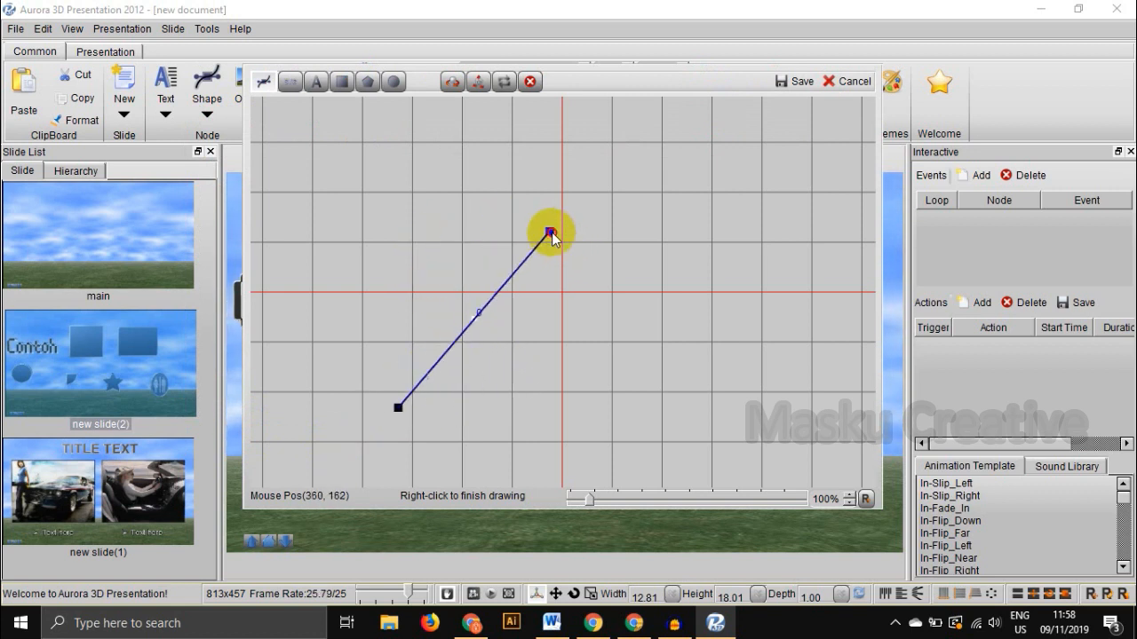
drag(551, 233, 501, 274)
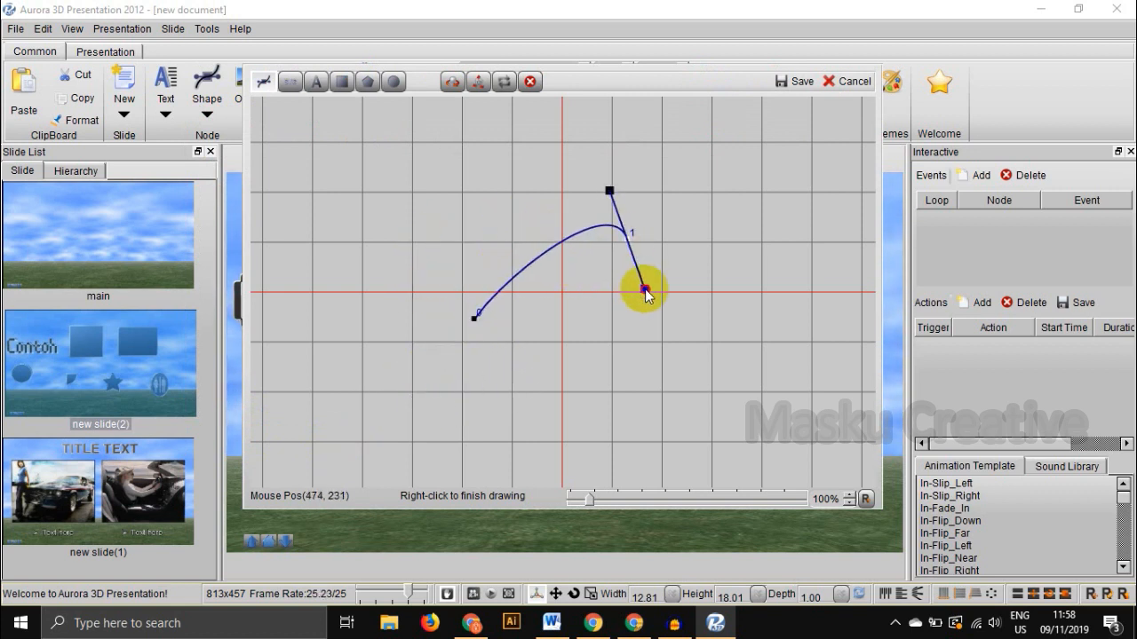
drag(645, 293, 692, 270)
drag(627, 388, 546, 378)
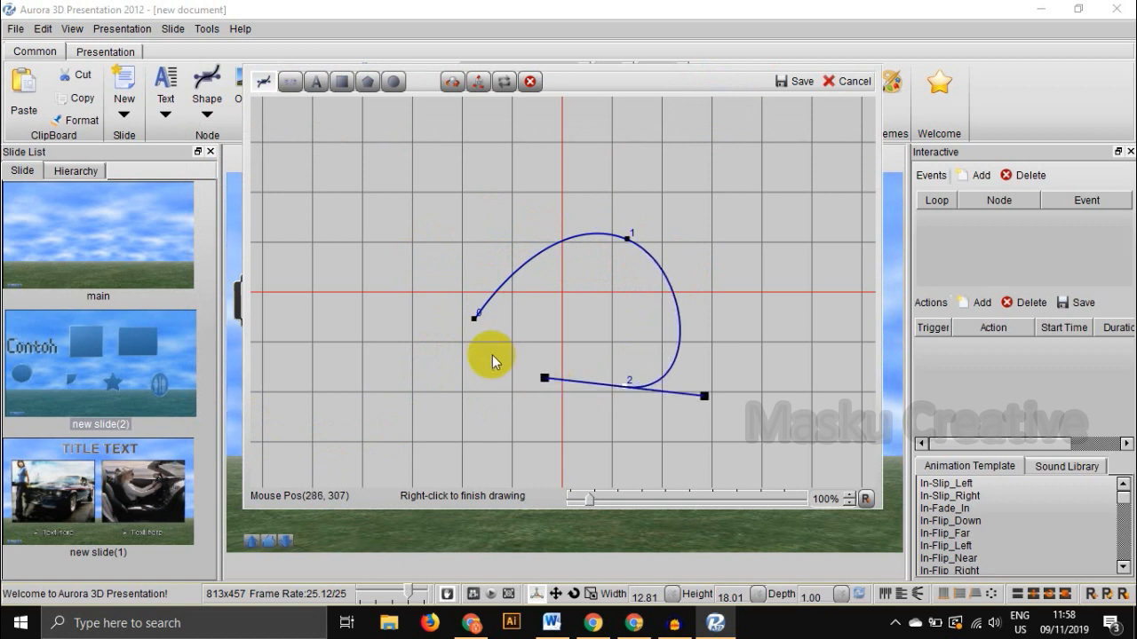
click(475, 318)
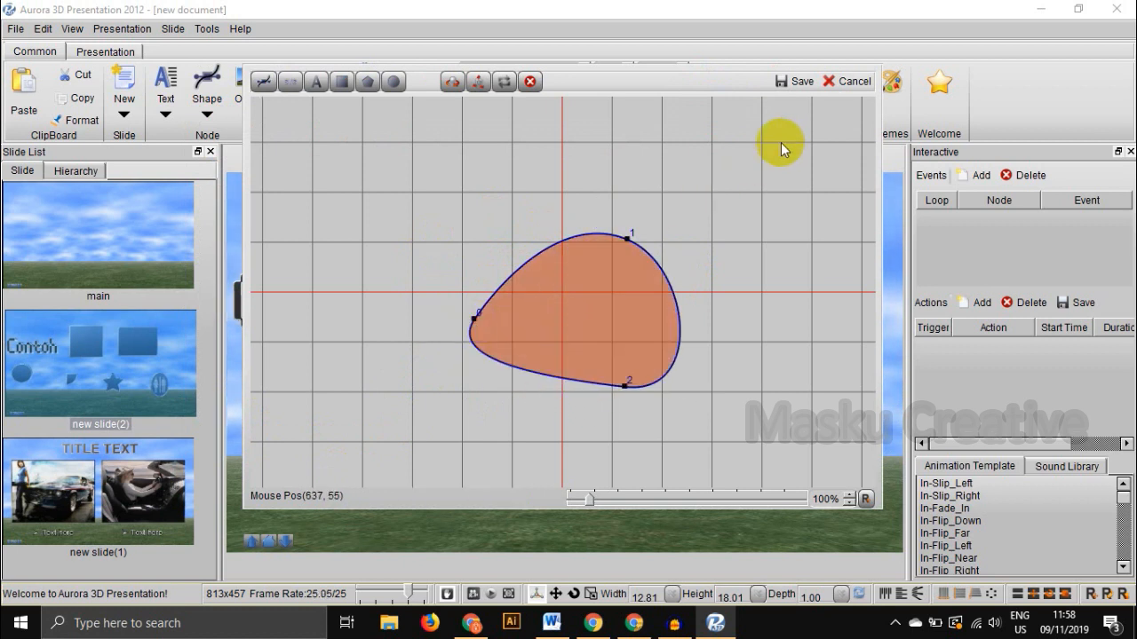
click(792, 82)
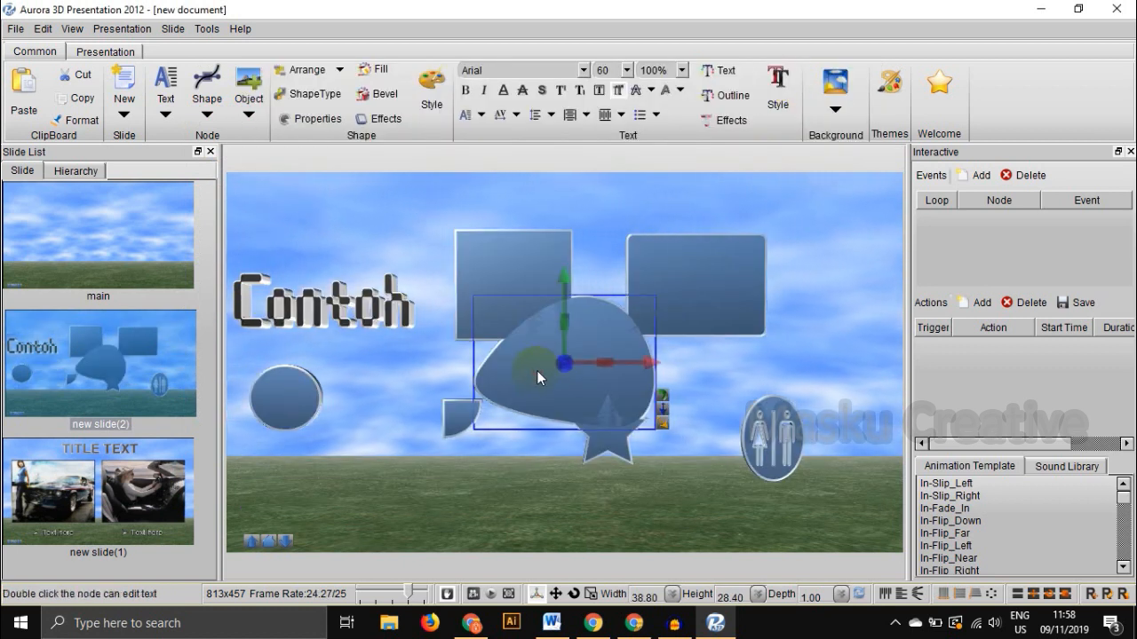
- Switch to the empty main slide and look over the object types available for insertion
click(742, 506)
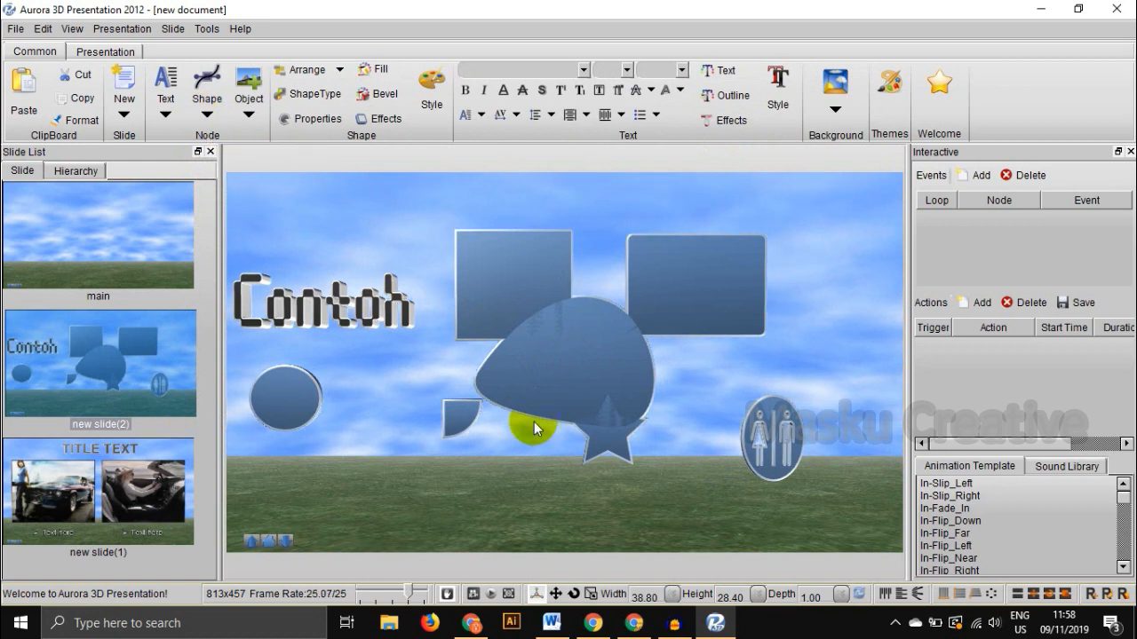
click(140, 246)
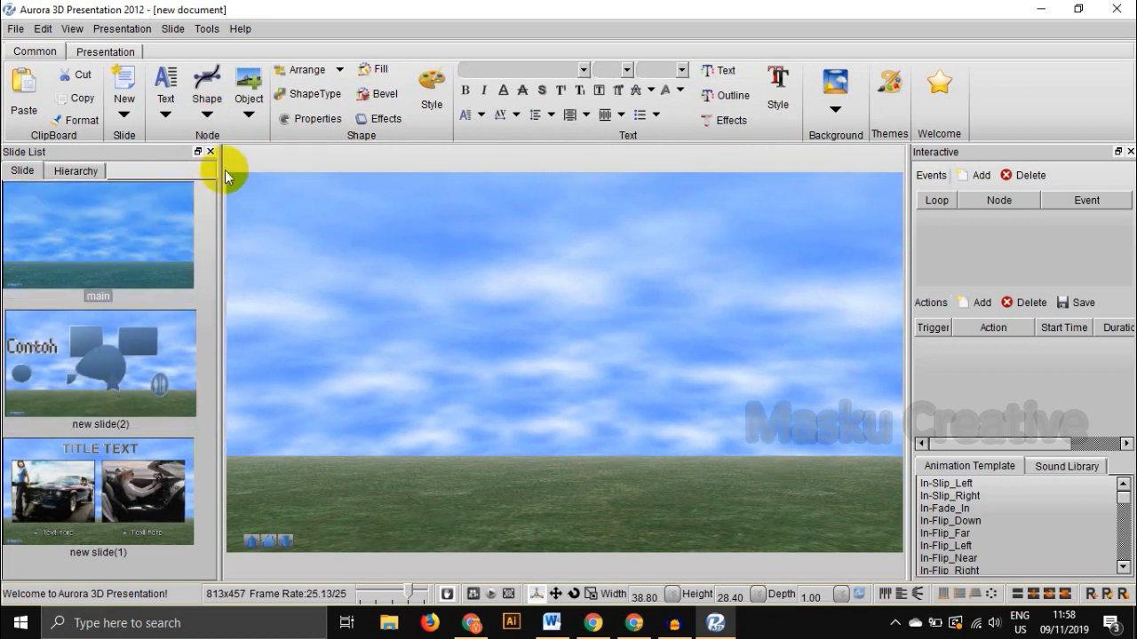
click(249, 115)
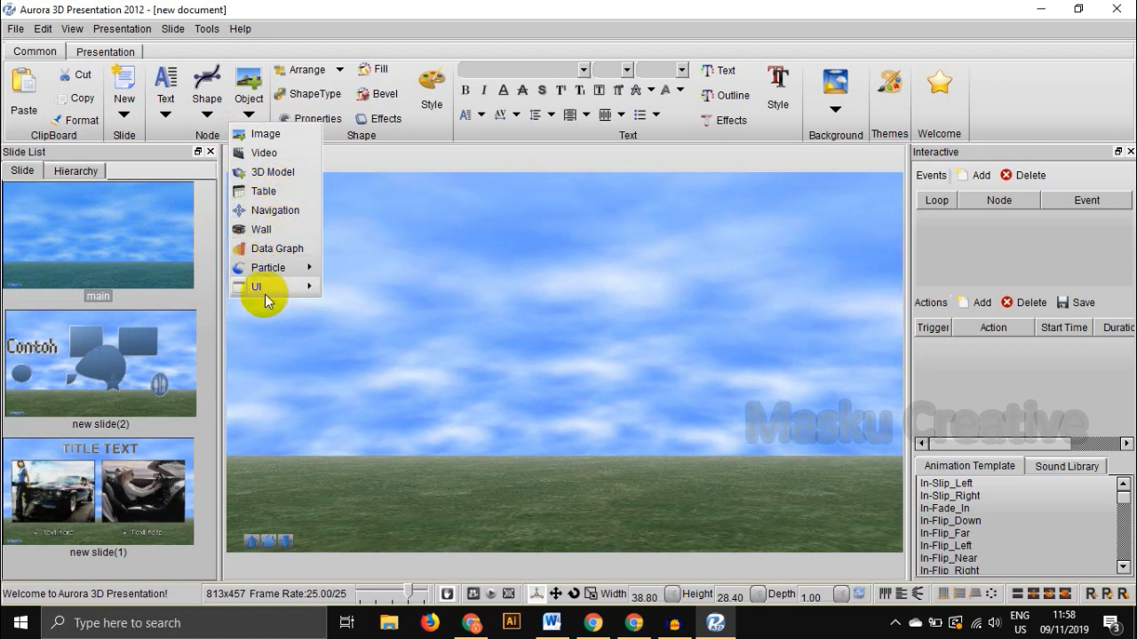
click(88, 238)
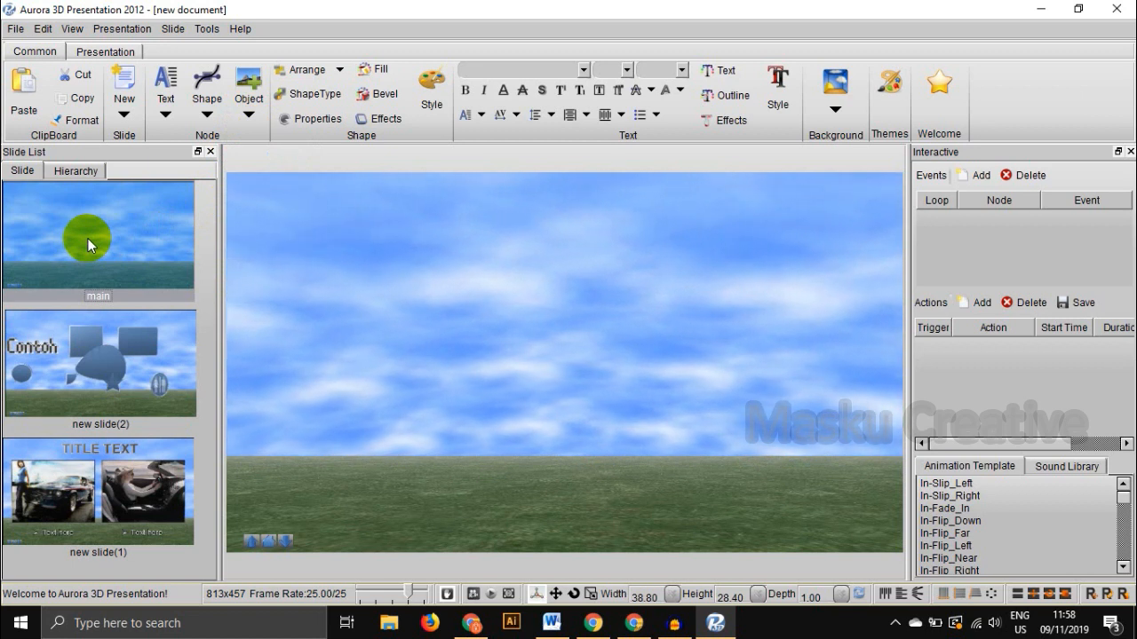
click(249, 122)
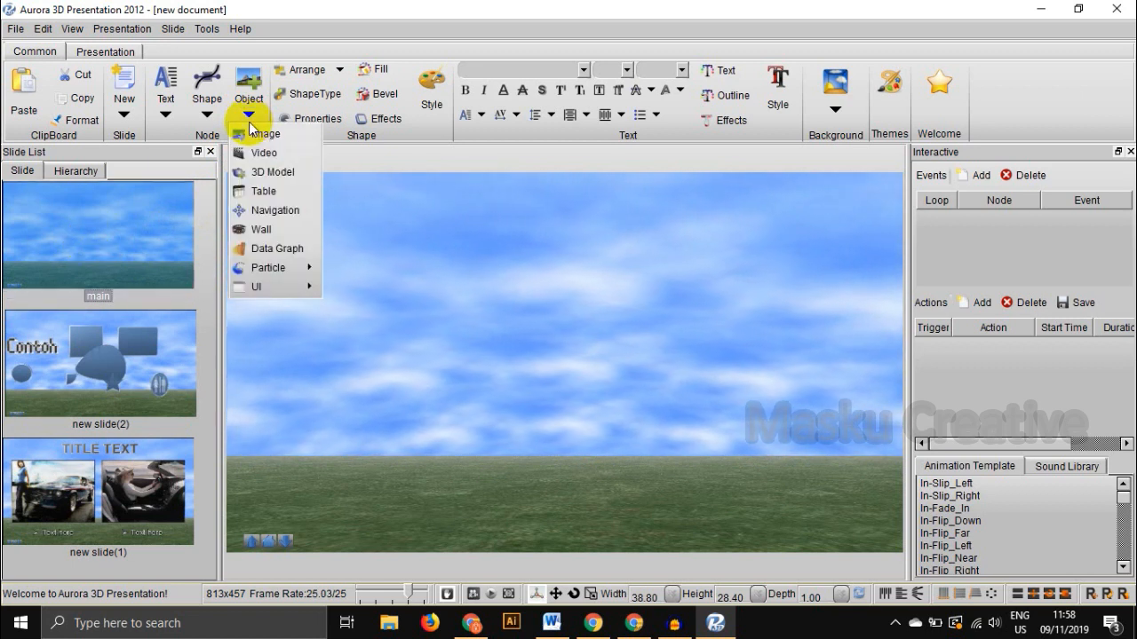
click(465, 247)
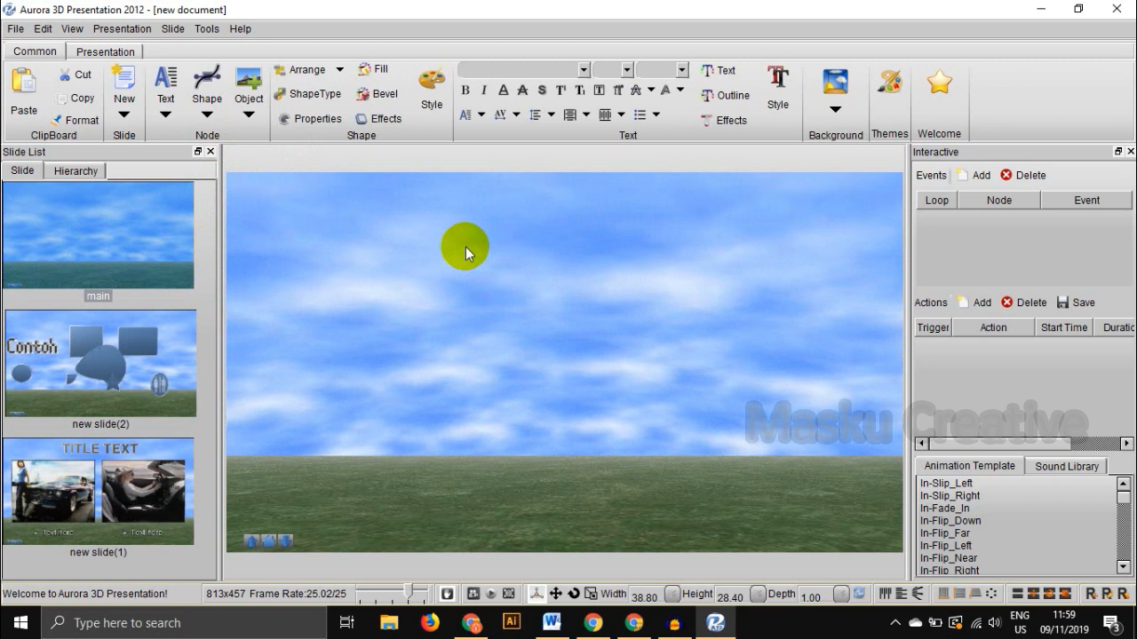